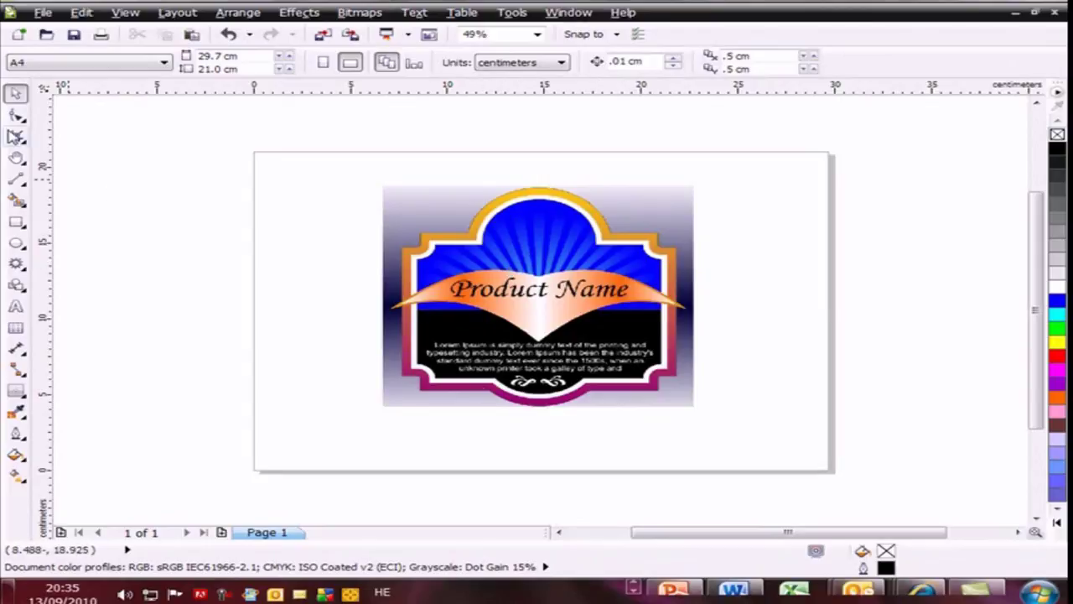
- Move the finished label image off the page, beside its left edge, and shrink it to about 7.3 × 6.5 cm
left_click(430, 282)
left_click_drag(580, 262, 252, 260)
left_click_drag(374, 183, 202, 305)
left_click_drag(176, 344, 231, 300)
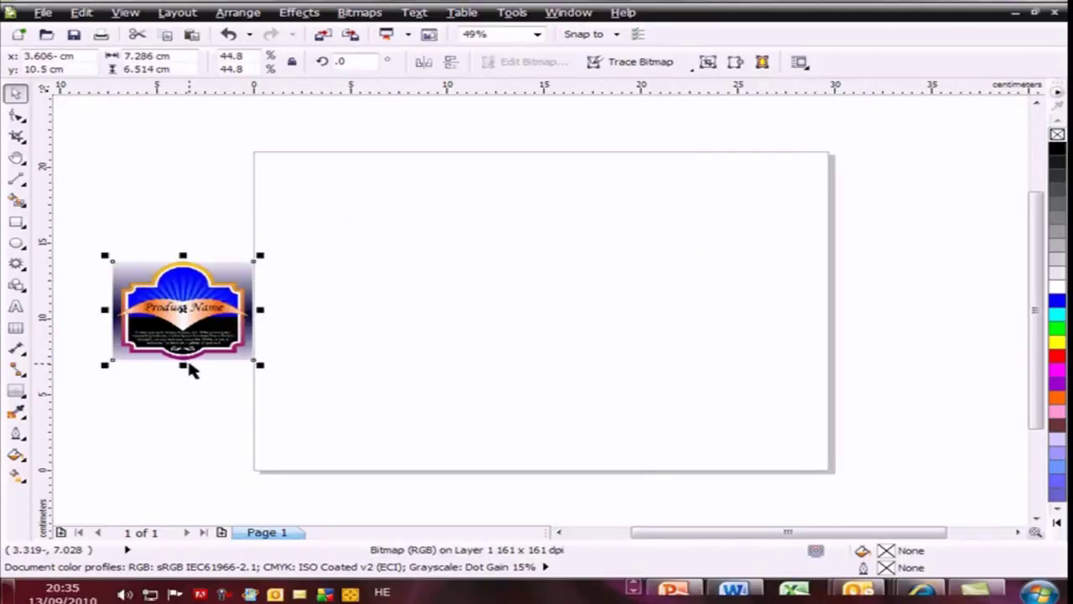
- Draw a horizontal rectangle about 14.7 × 10.3 cm crossed by a vertical one about 6.2 × 15 cm, and center them on a common vertical axis
left_click(16, 222)
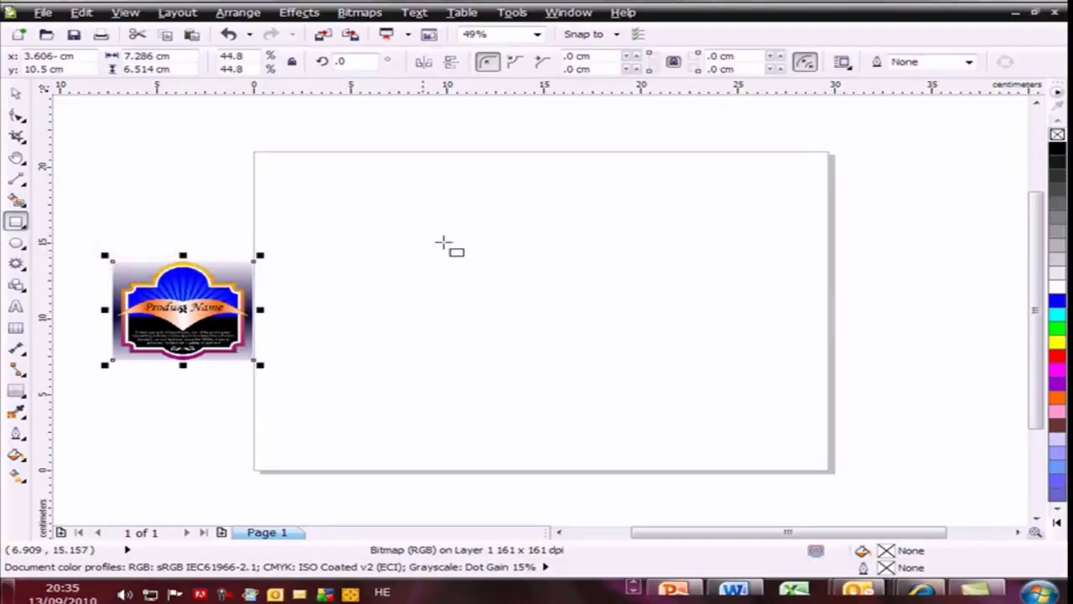
mouse_move(361, 219)
left_mouse_down()
mouse_move(694, 387)
mouse_move(707, 409)
mouse_move(685, 382)
mouse_move(646, 374)
left_mouse_up()
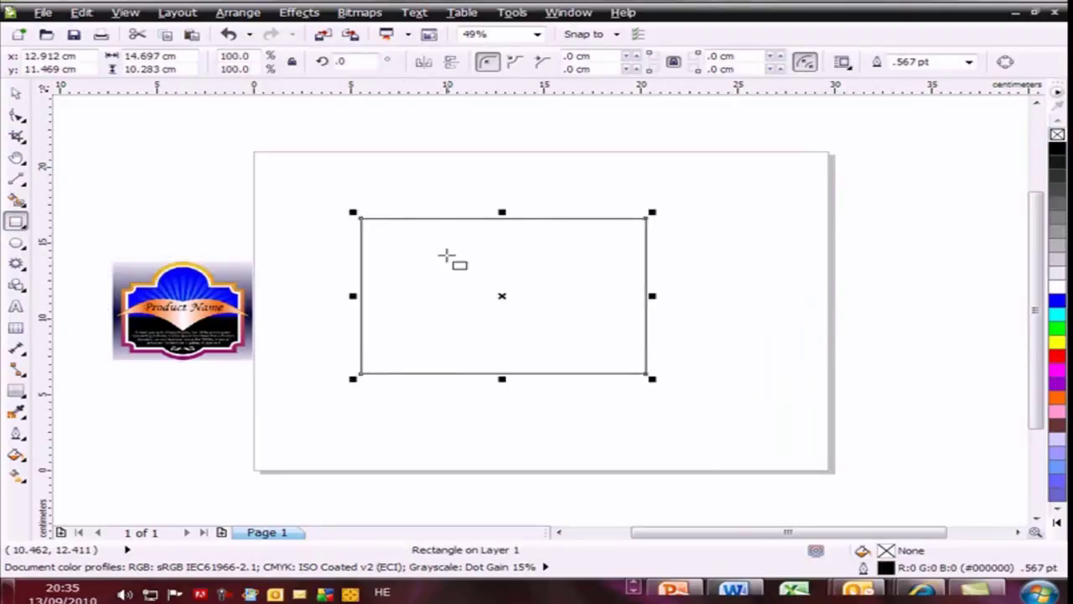
left_click_drag(437, 172, 560, 398)
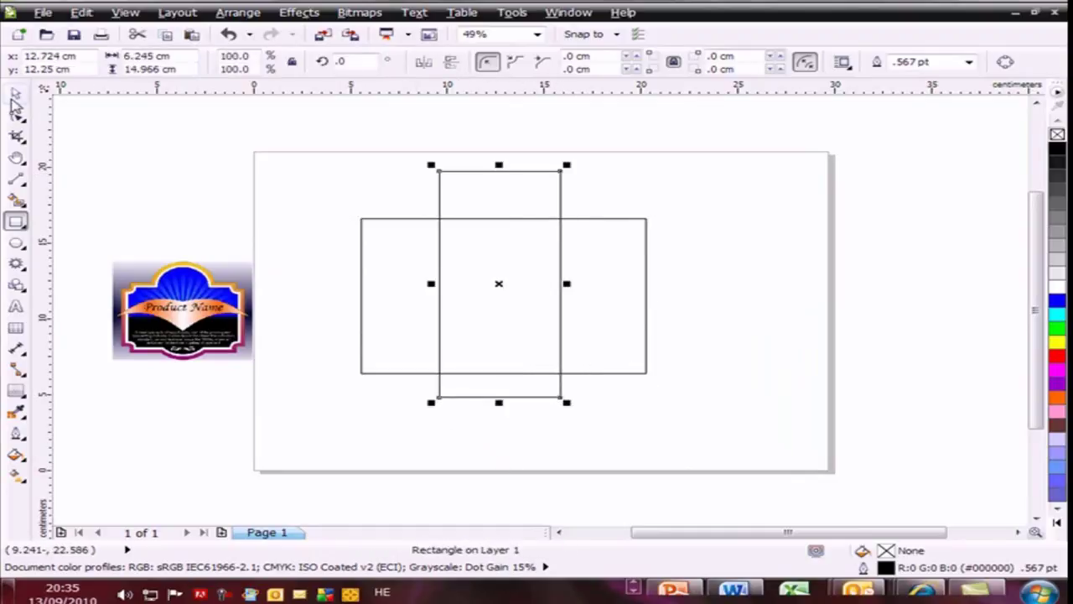
left_click(16, 95)
left_click_drag(317, 147, 692, 443)
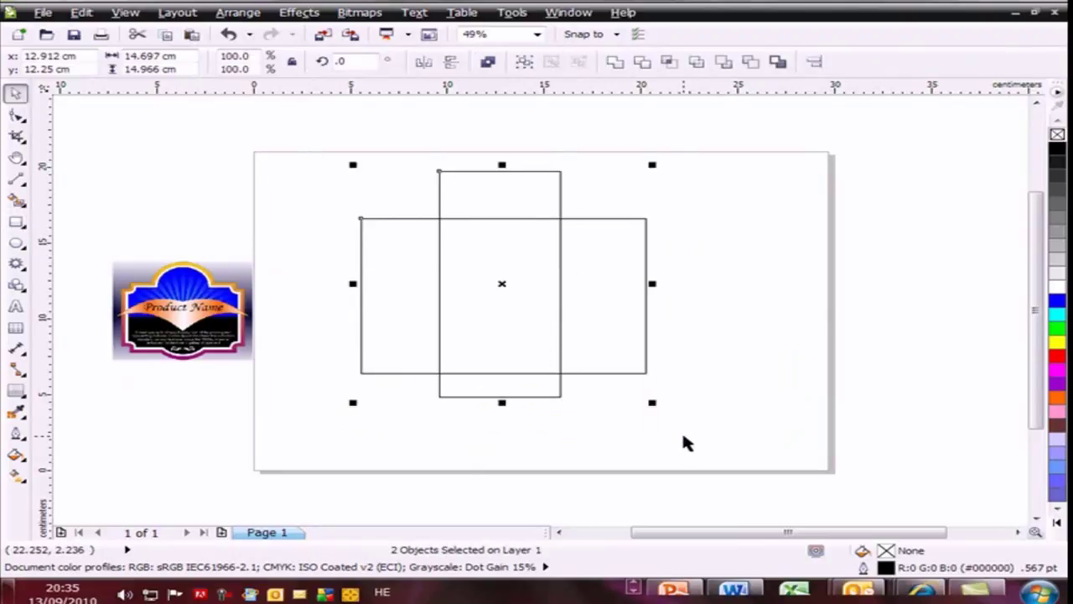
key("c")
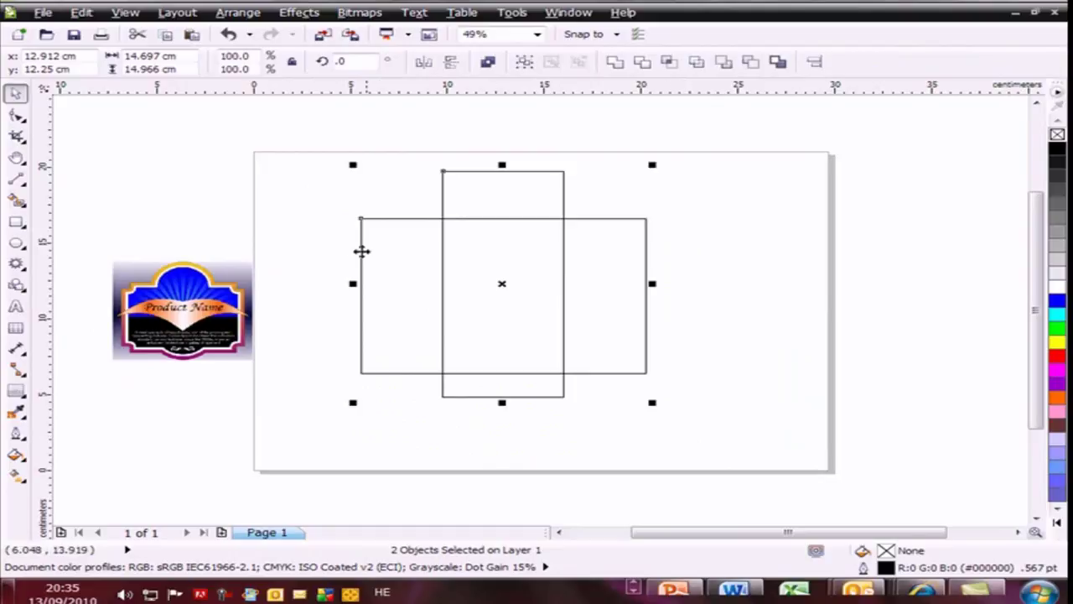
- Give the horizontal rectangle scalloped corners with a radius of about 1.4 cm
left_click(328, 239)
left_click(383, 279)
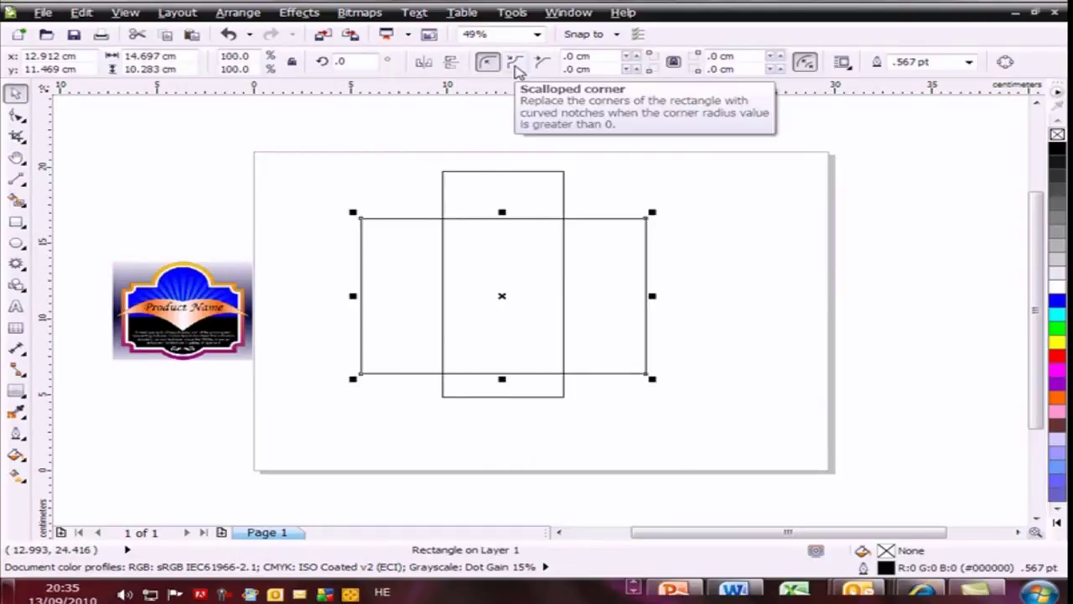
left_click(517, 67)
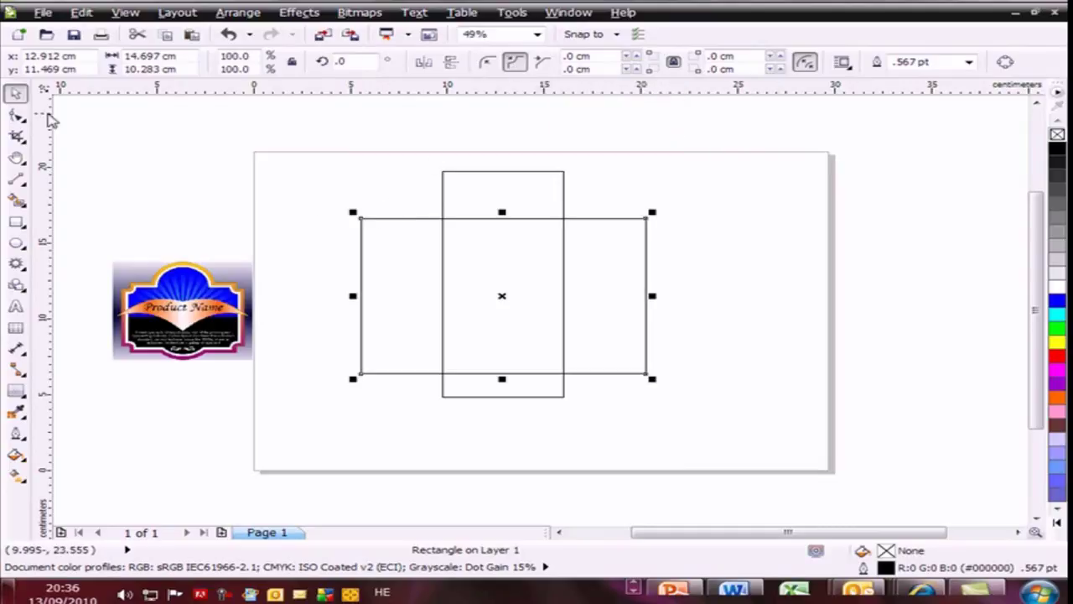
left_click(18, 118)
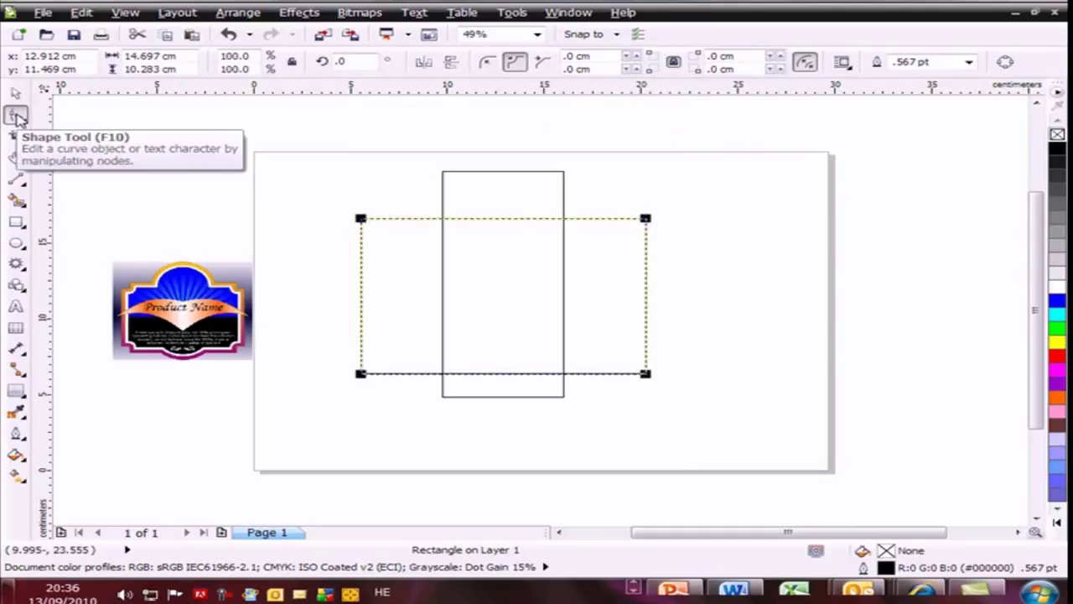
left_click_drag(360, 219, 388, 220)
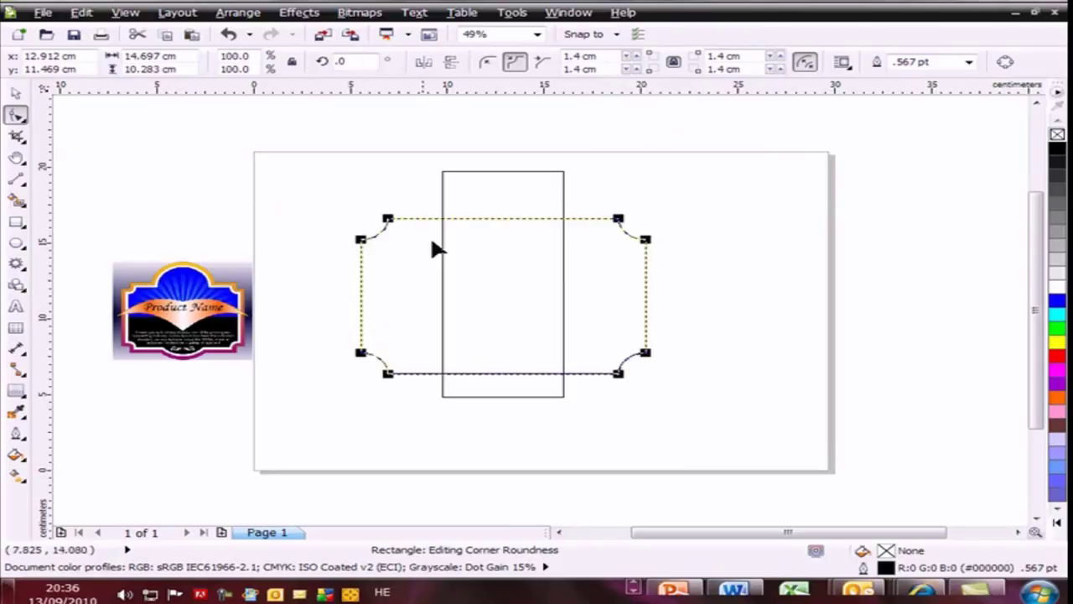
- Round the vertical rectangle's corners fully, to a radius of about 3.1 cm, so both ends form arches
left_click(486, 200)
left_click_drag(443, 171, 510, 173)
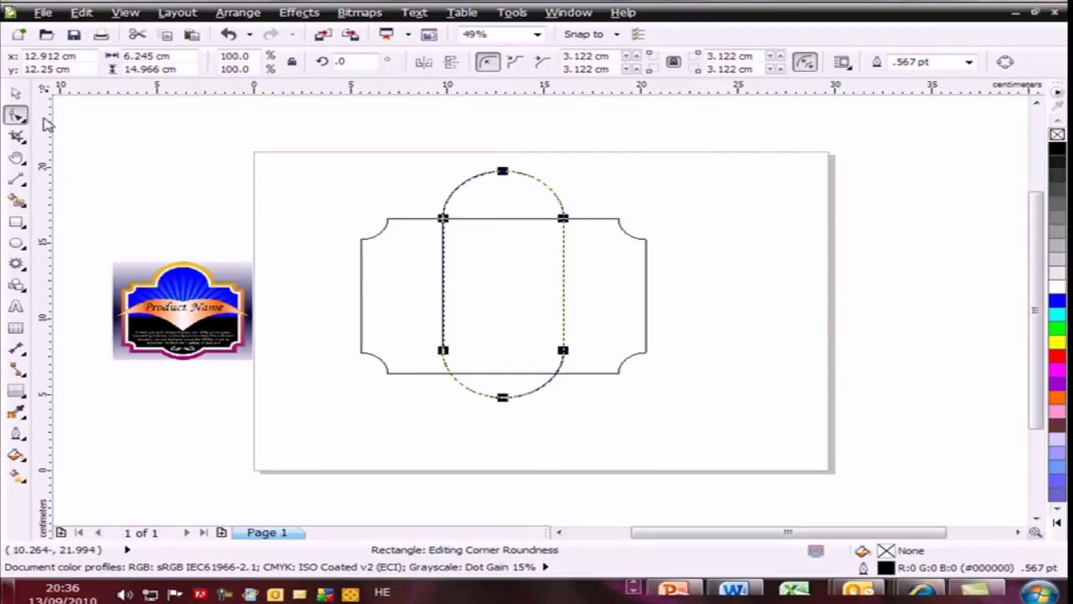
left_click(16, 93)
left_click(306, 174)
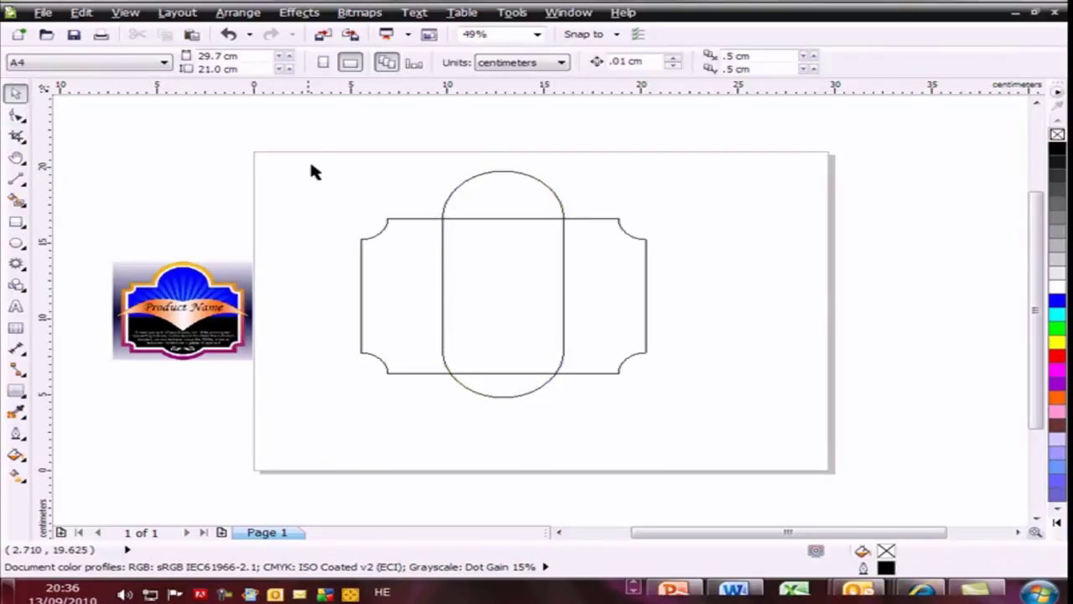
- Try welding the two overlapping shapes into a single outline, and undo the weld
left_click_drag(331, 166, 699, 422)
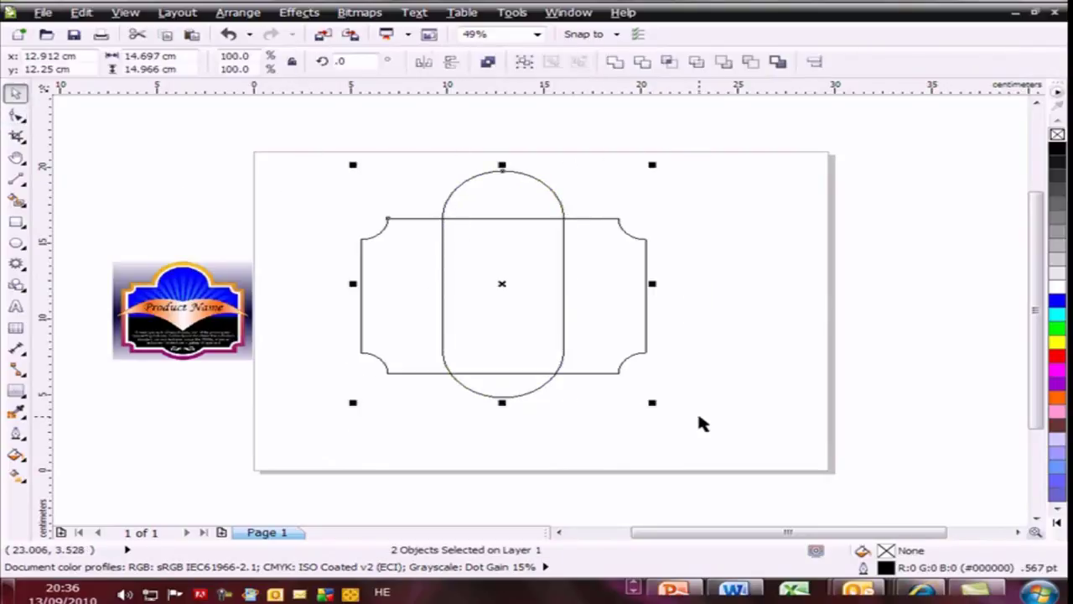
left_click(615, 61)
left_click(762, 238)
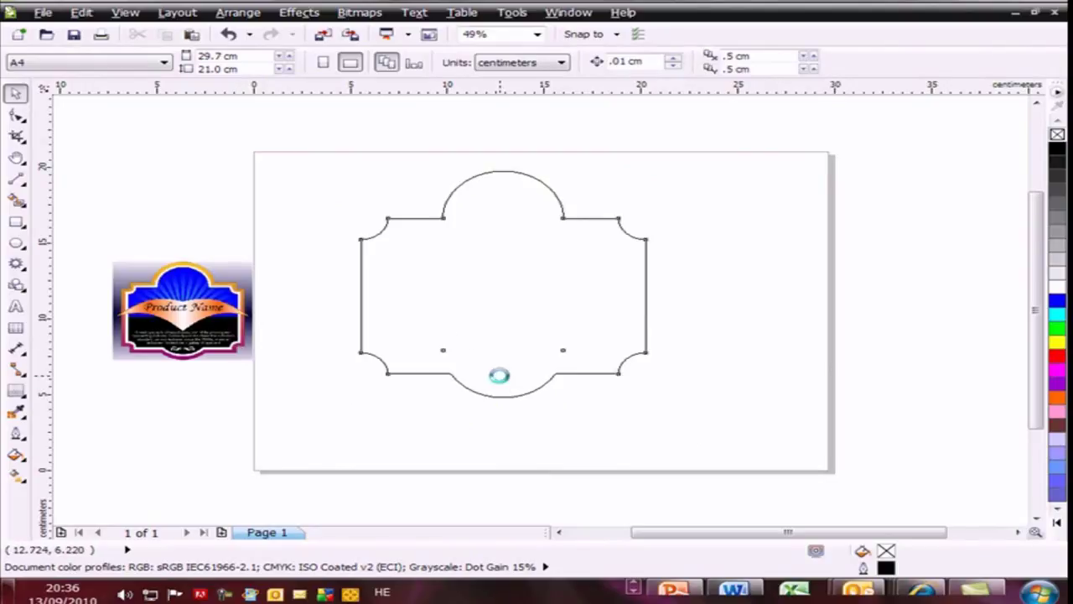
key("ctrl+z")
- Shorten the rounded vertical shape from its lower end to a height of about 14.4 cm
left_click(343, 229)
left_click(481, 198)
mouse_move(480, 196)
left_mouse_down()
mouse_move(479, 187)
mouse_move(479, 197)
left_mouse_up()
left_click_drag(500, 402, 501, 390)
- Center both shapes on a common vertical axis and weld them into one label outline
left_click_drag(330, 411, 715, 146)
key("c")
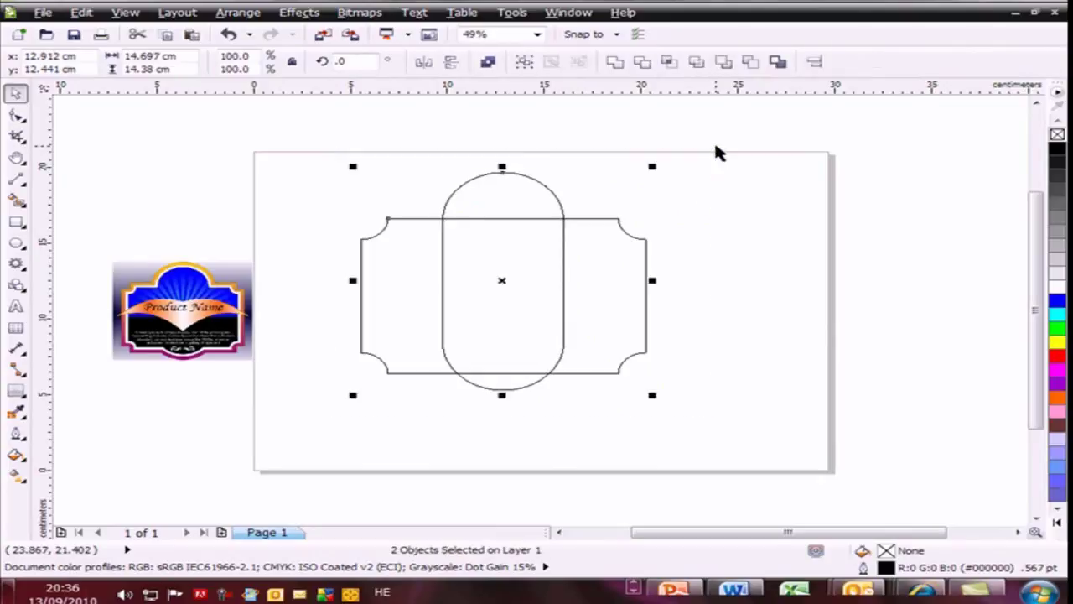
left_click(615, 62)
left_click(765, 230)
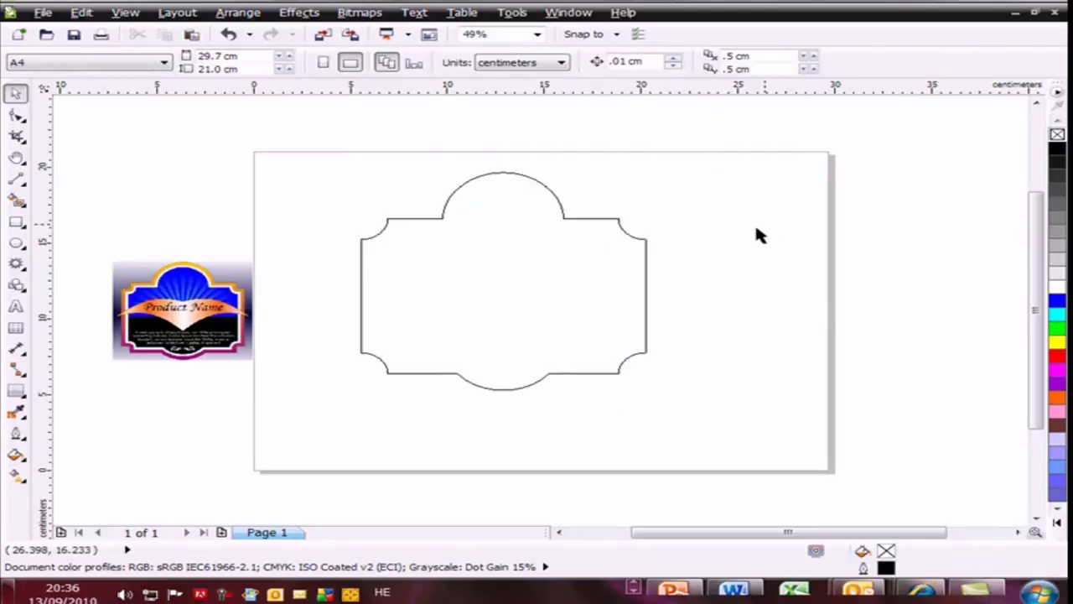
- Apply an outside contour to the welded label outline
left_click(584, 262)
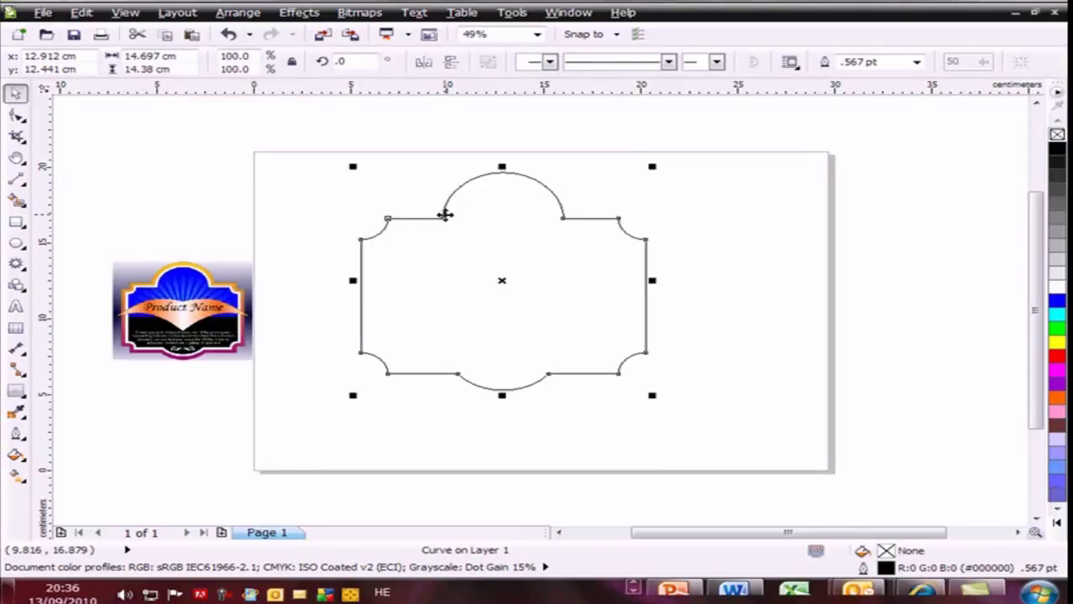
left_click(18, 398)
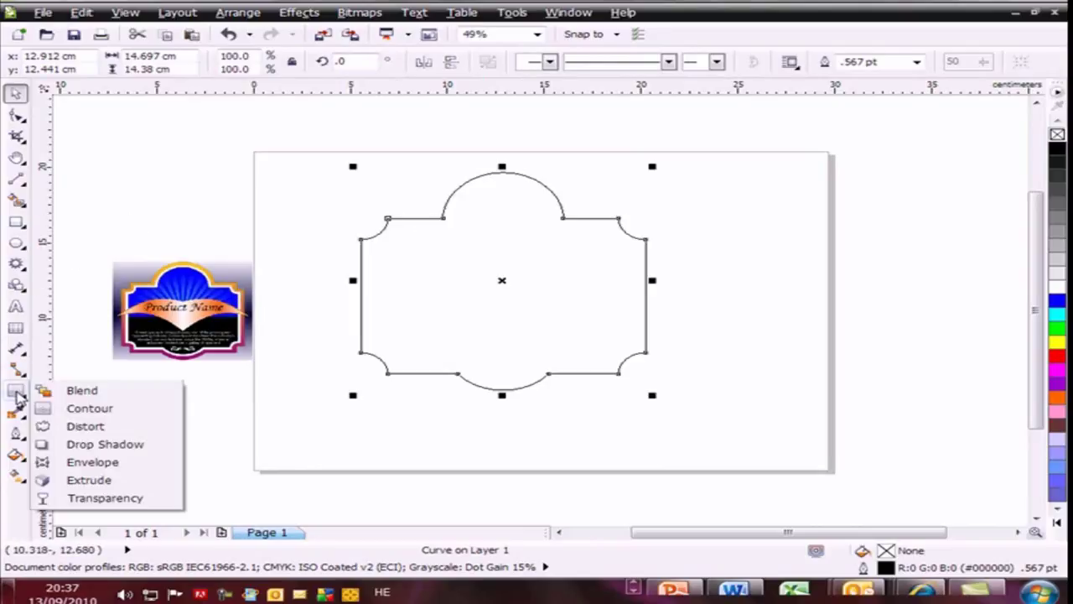
left_click(74, 406)
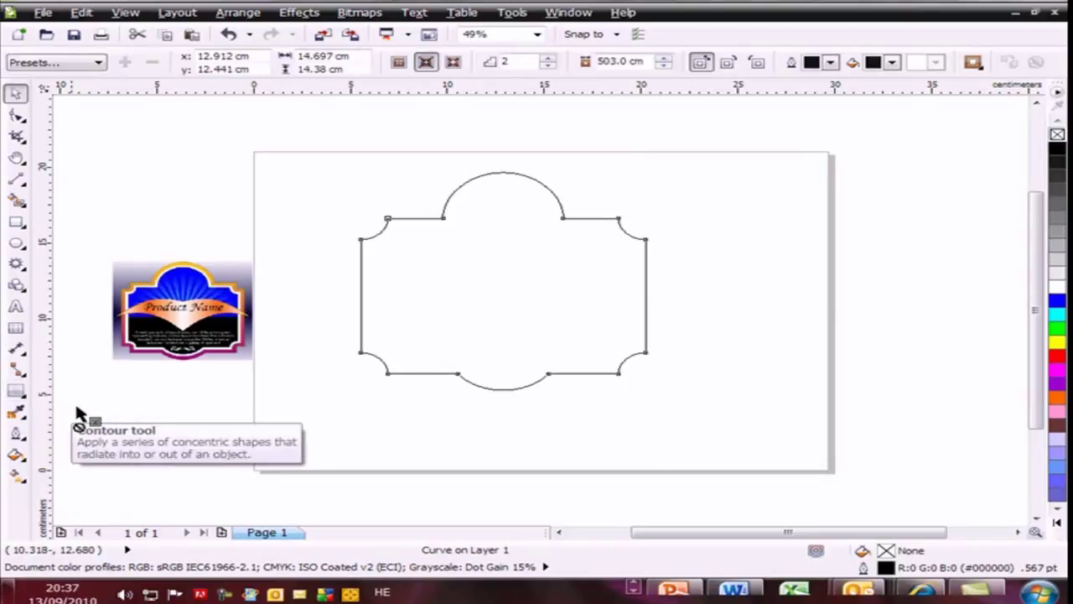
left_click(453, 63)
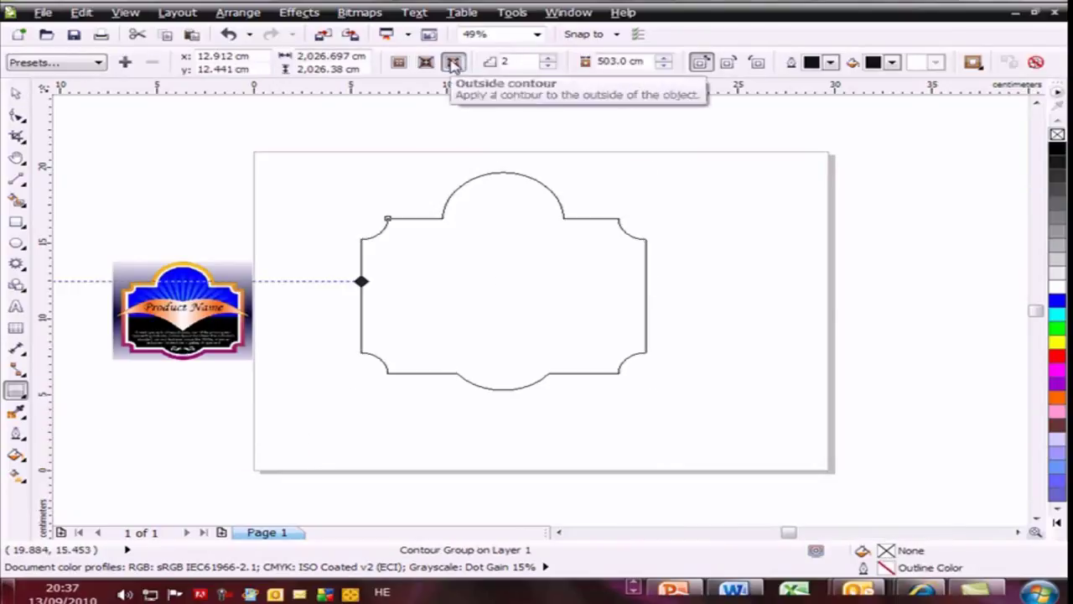
- Bring the contour offset down to 0.5 cm with two contour steps
left_click(662, 63)
left_click(663, 67)
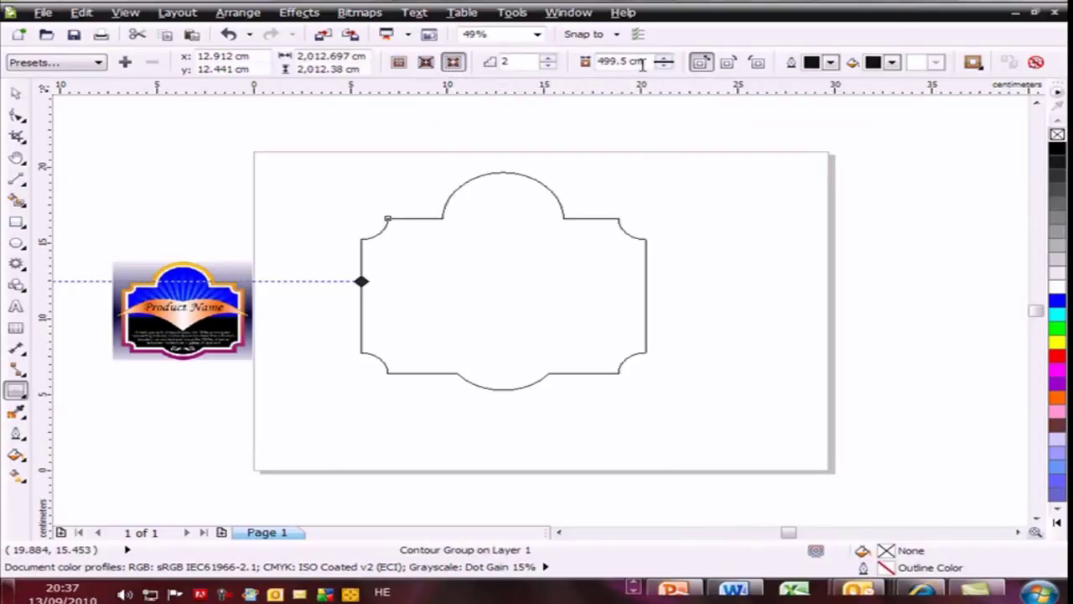
left_click_drag(650, 64, 586, 64)
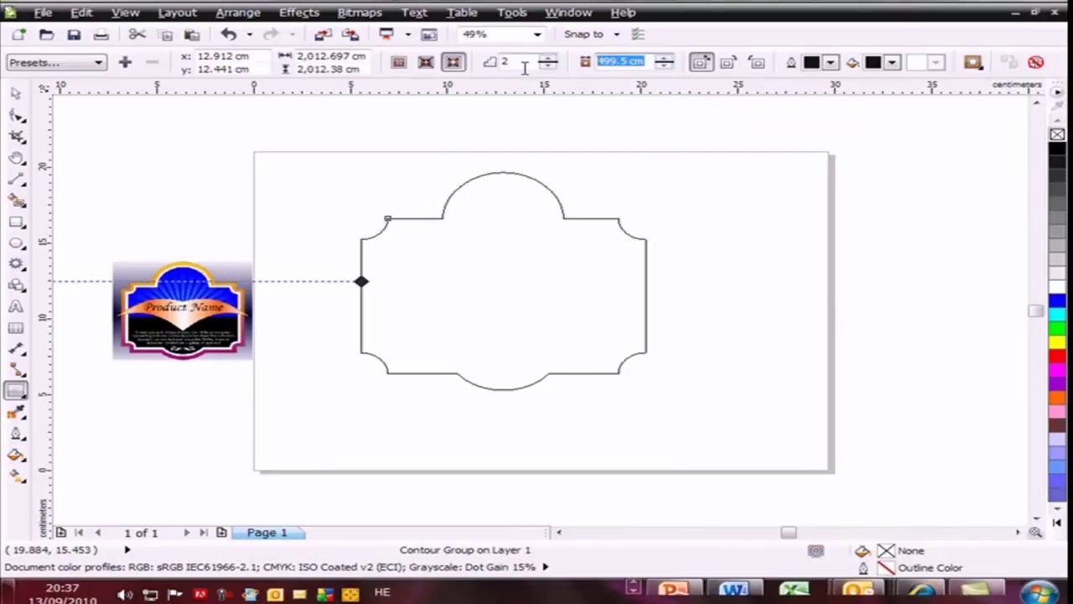
type("5")
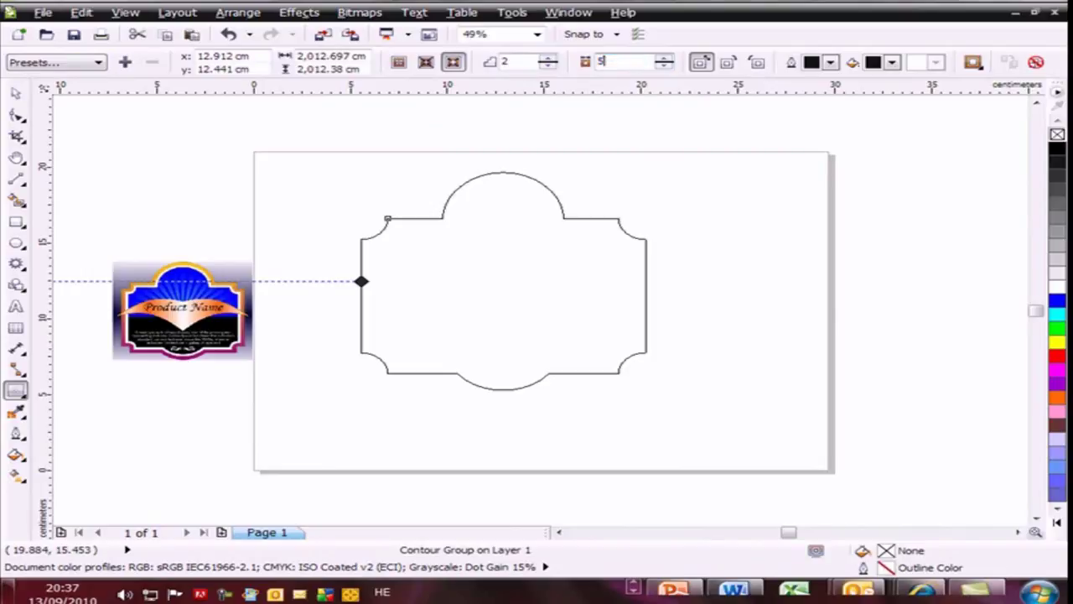
left_click(545, 60)
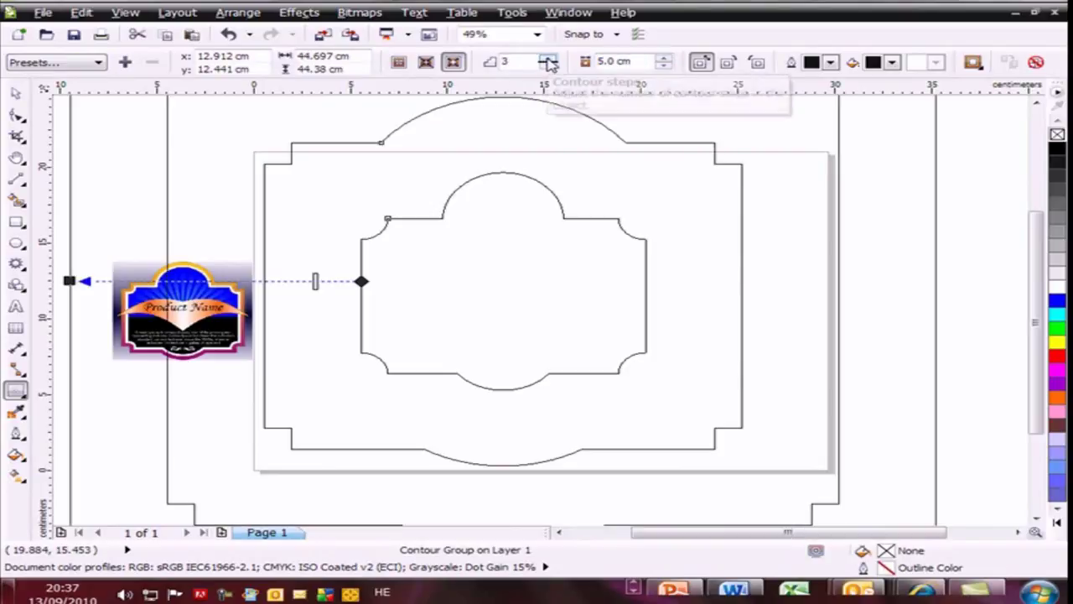
left_click(547, 65)
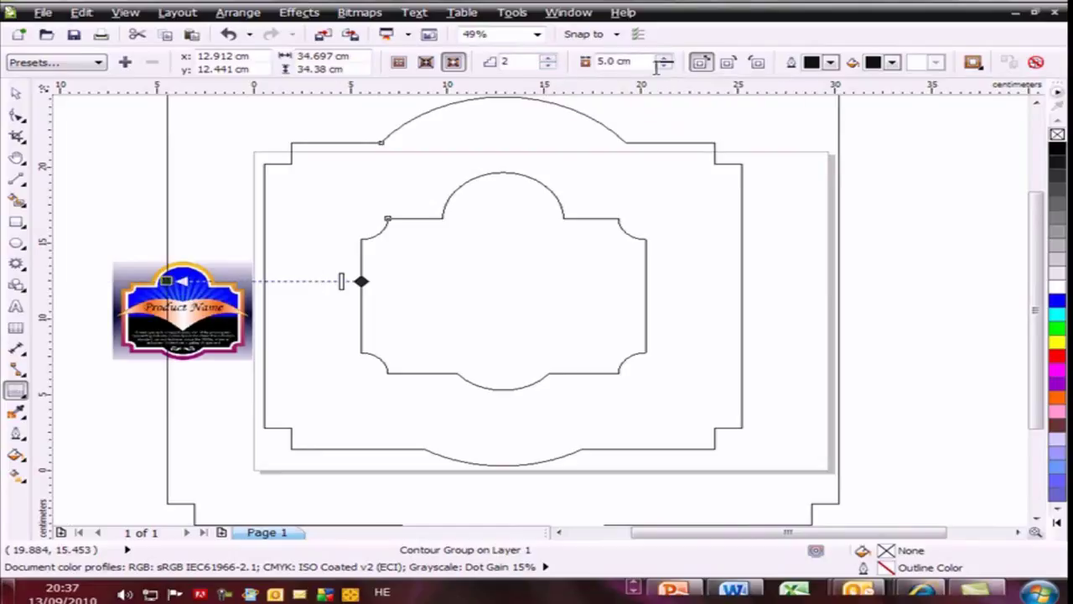
left_click(663, 66)
left_click(663, 65)
left_click(663, 66)
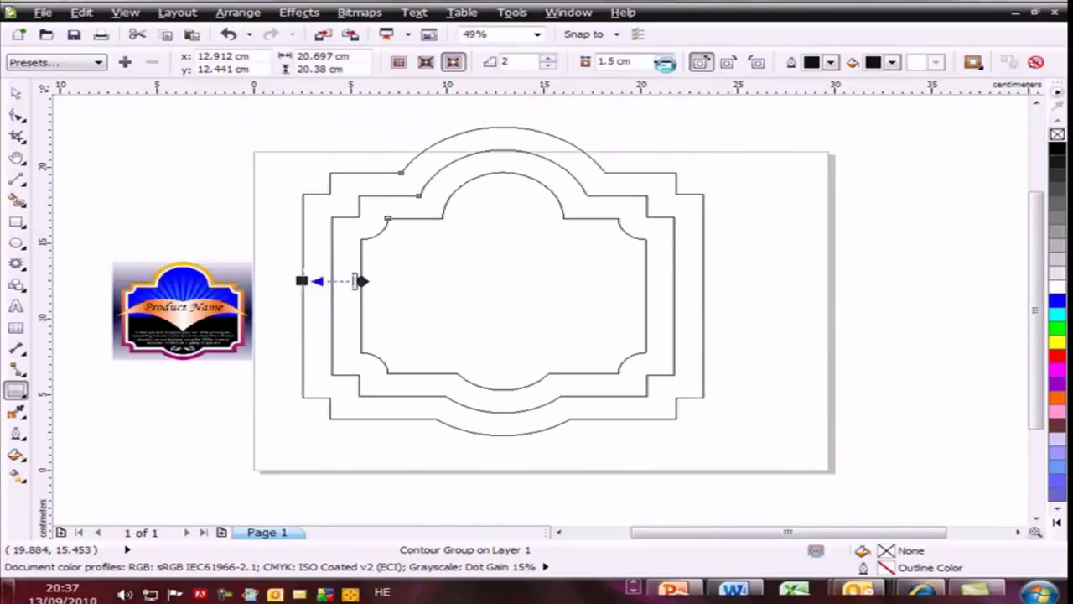
left_click(663, 65)
left_click(663, 65)
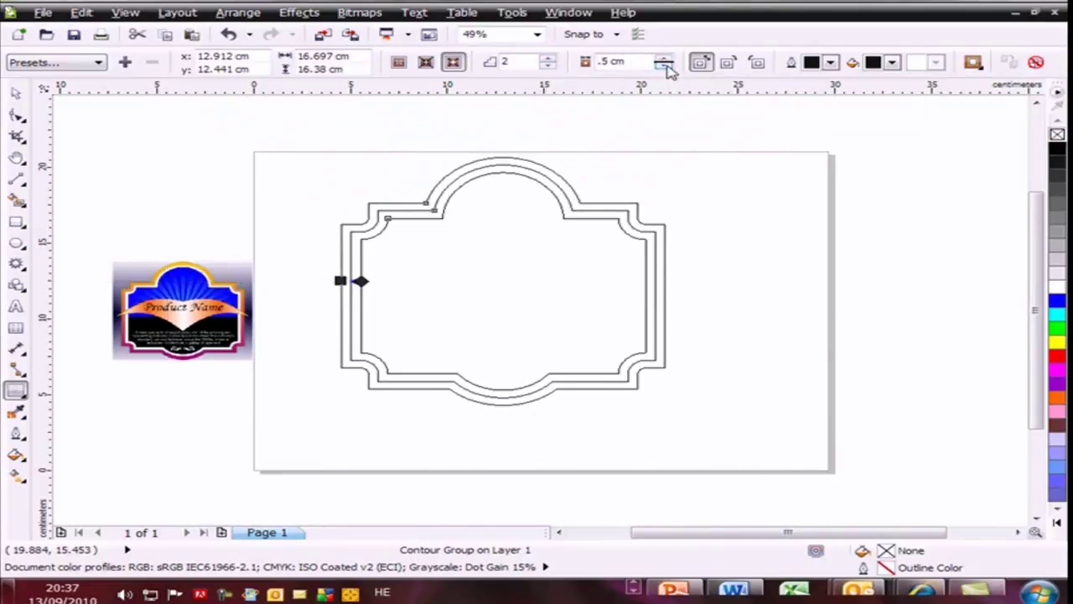
- Set the contour to a single step, using the sample label's border as reference, and break the contour group apart
left_click(547, 66)
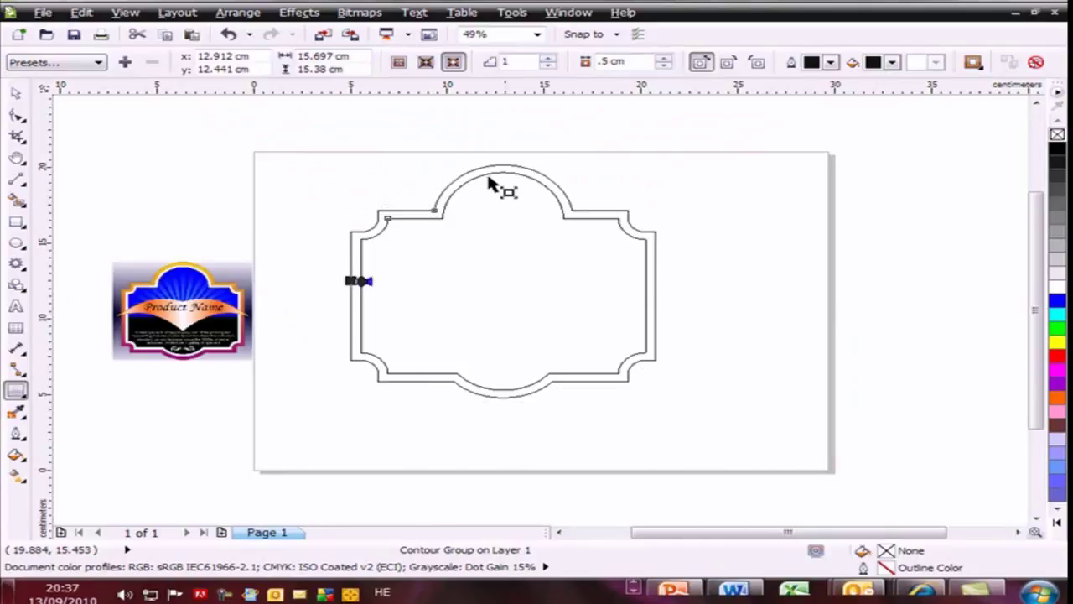
left_click(548, 57)
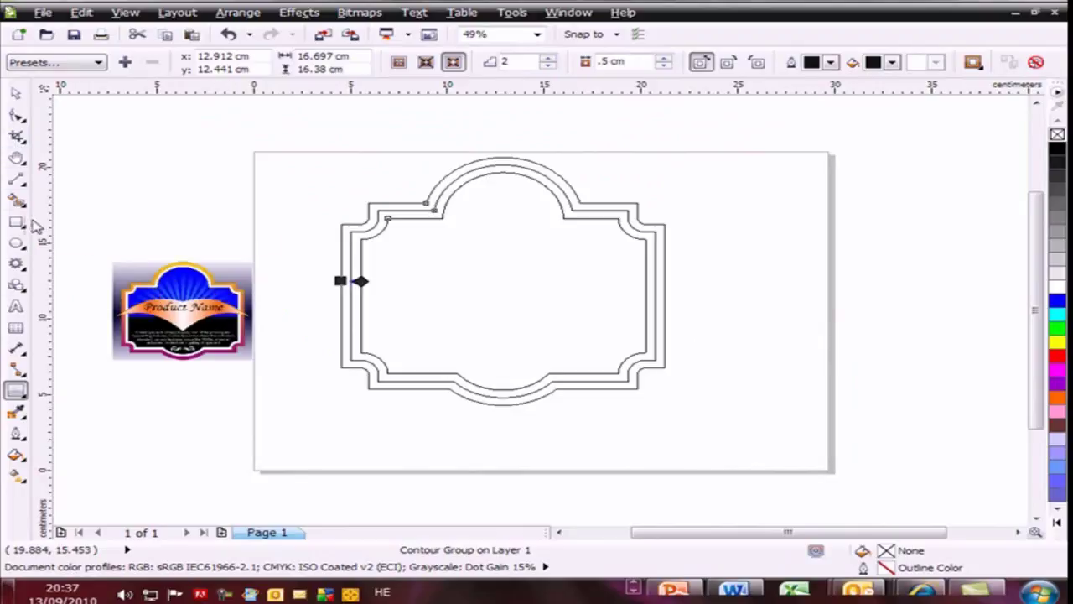
left_click(18, 161)
left_click(59, 154)
left_click_drag(105, 261, 268, 322)
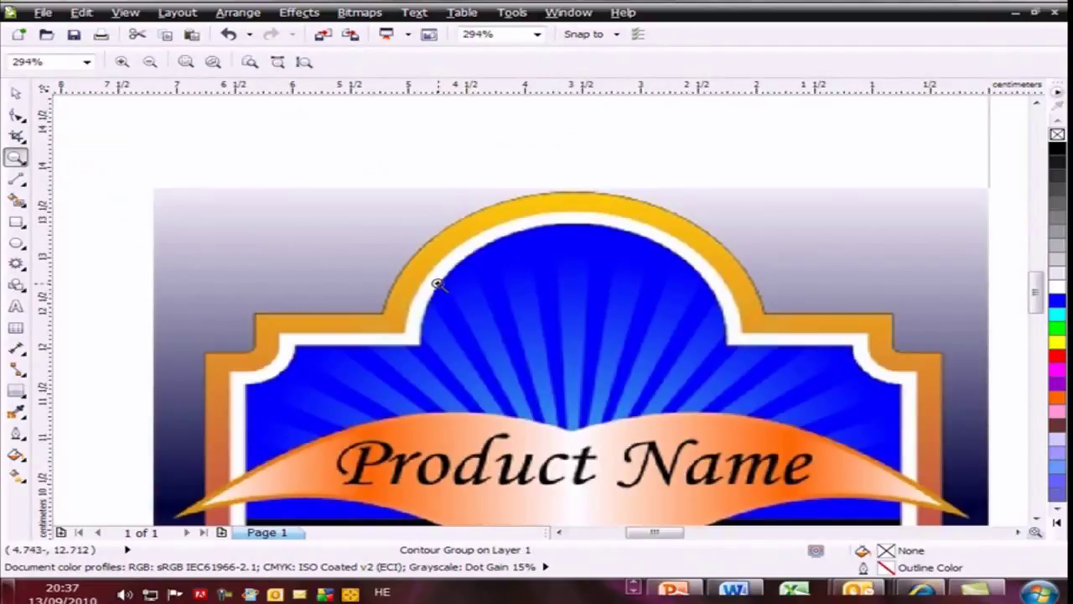
double_click(19, 161)
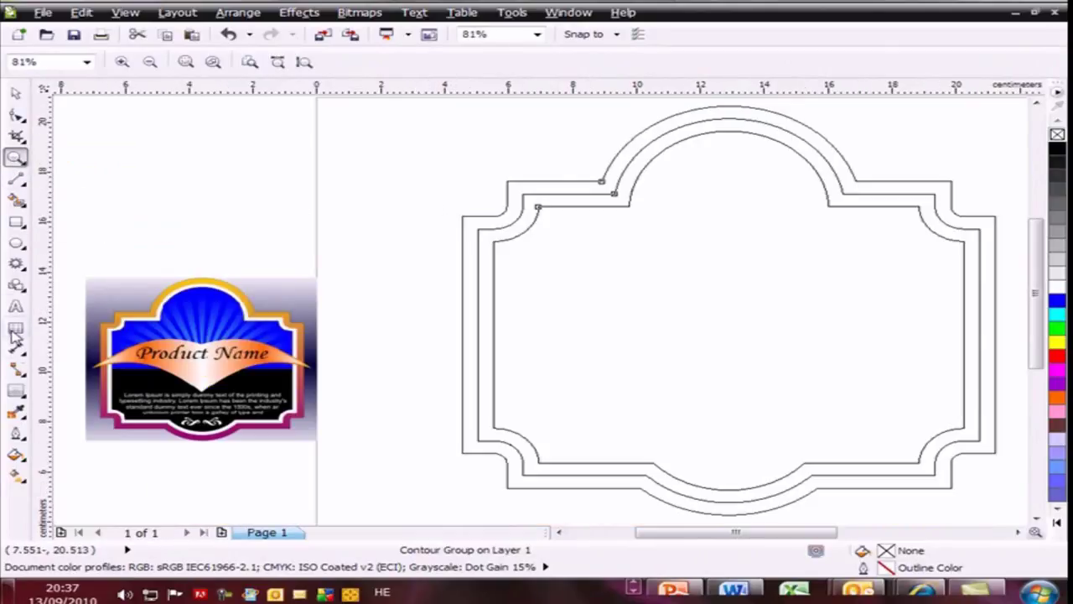
left_click(16, 390)
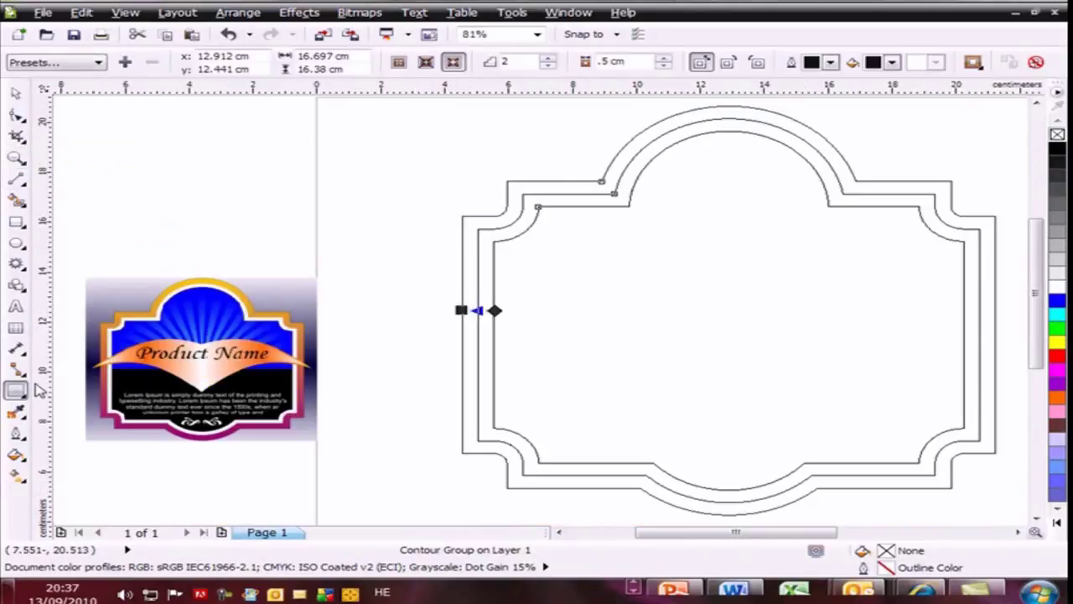
left_click(548, 66)
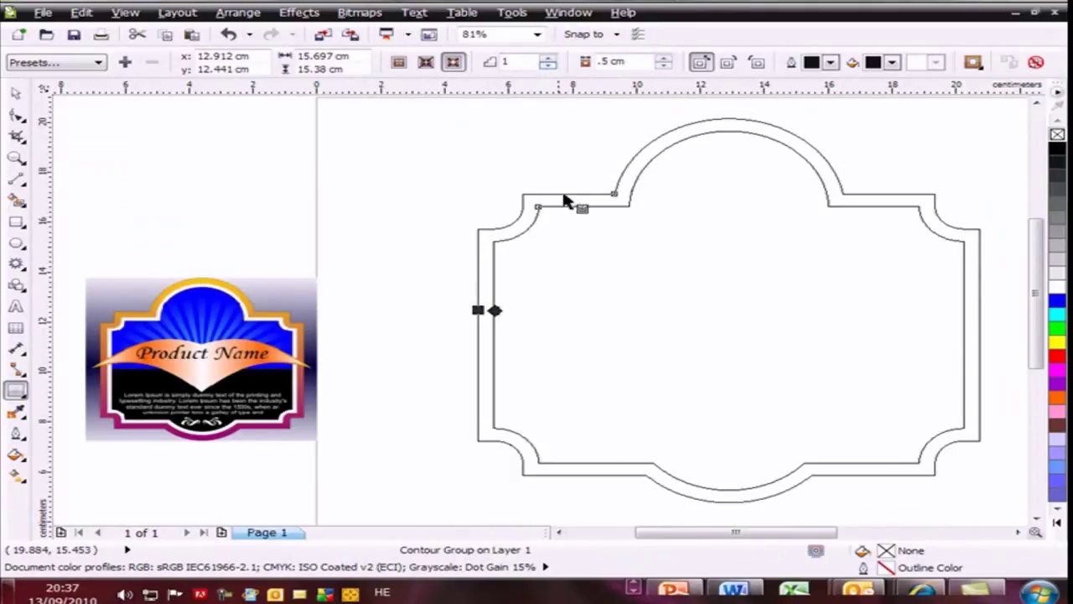
left_click(243, 13)
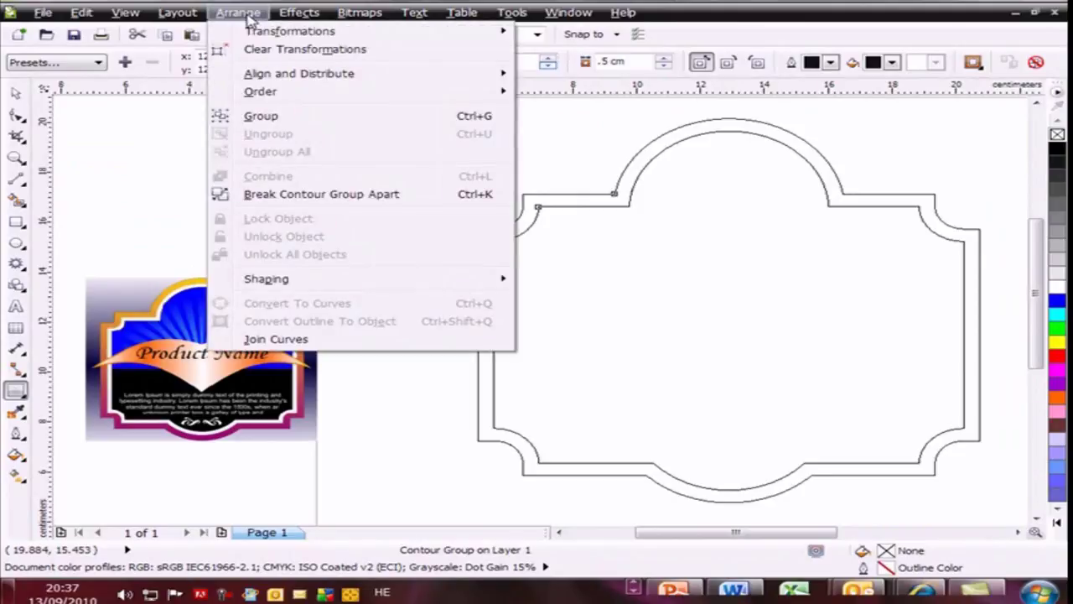
left_click(310, 197)
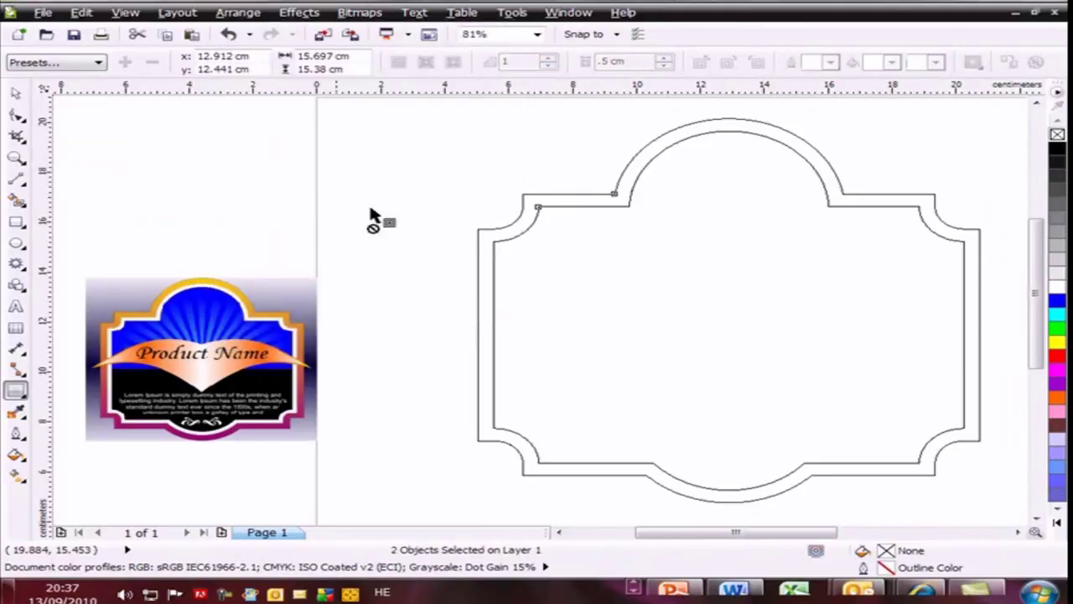
- Add a single-step outside contour of 1.0 cm to the outer label outline and break the contour group apart
left_click(21, 94)
left_click(517, 196)
left_click(528, 195)
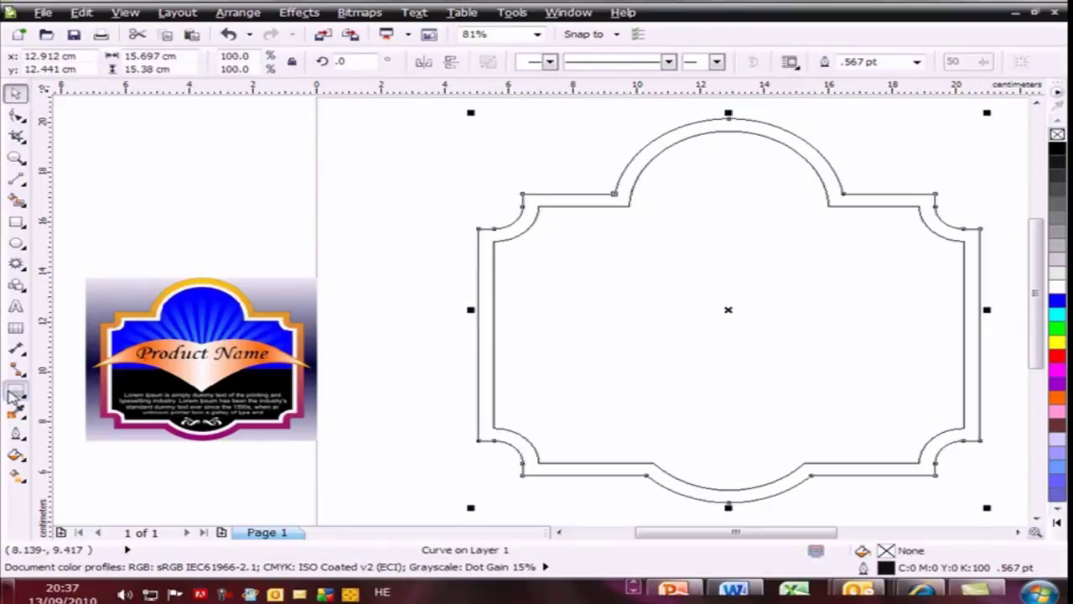
left_click(16, 391)
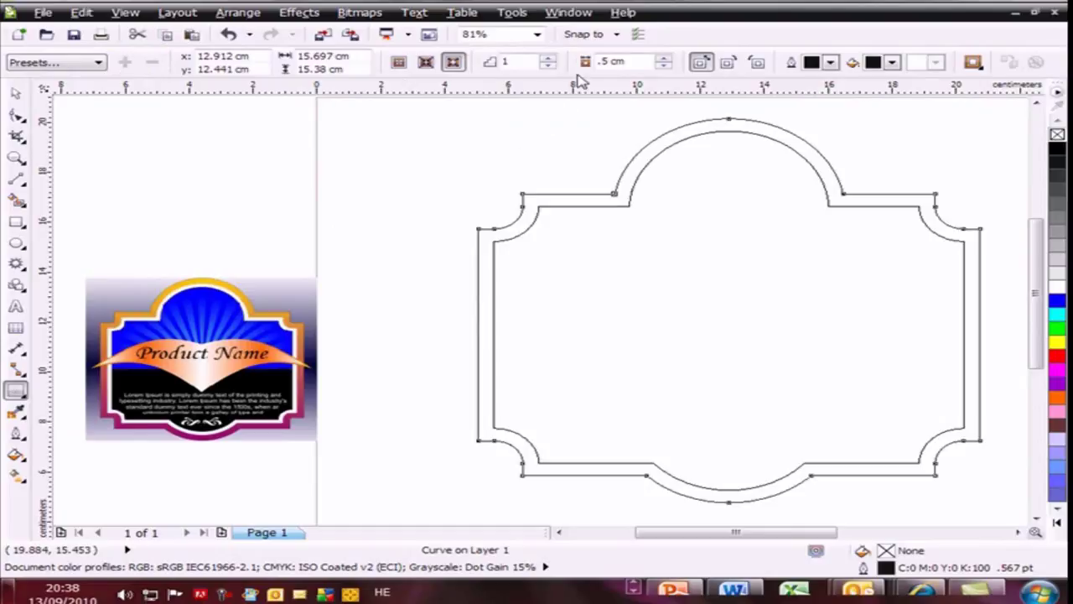
left_click(663, 59)
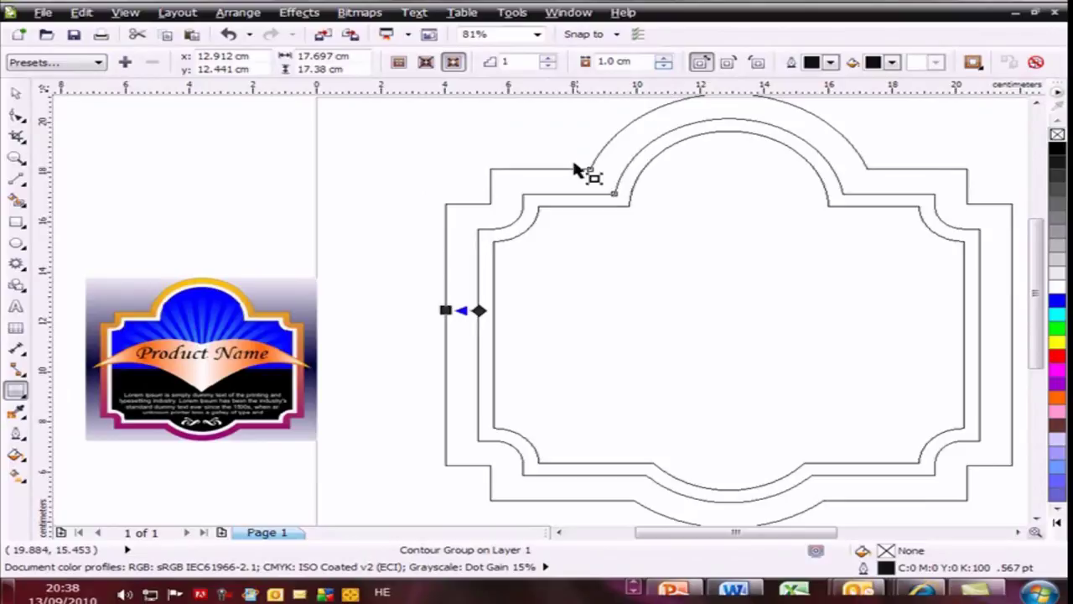
right_click(564, 172)
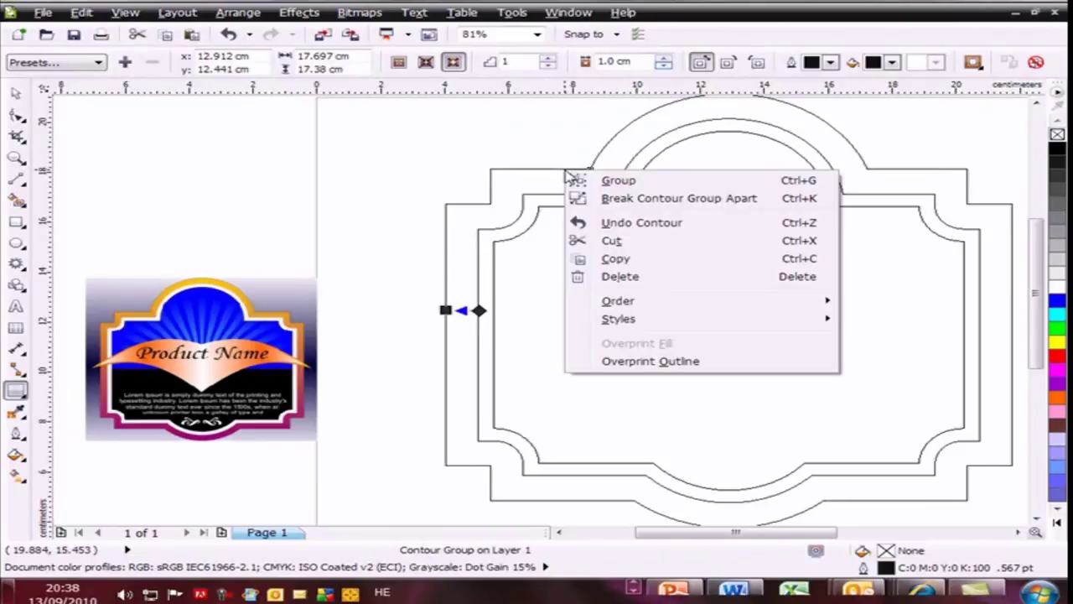
left_click(630, 208)
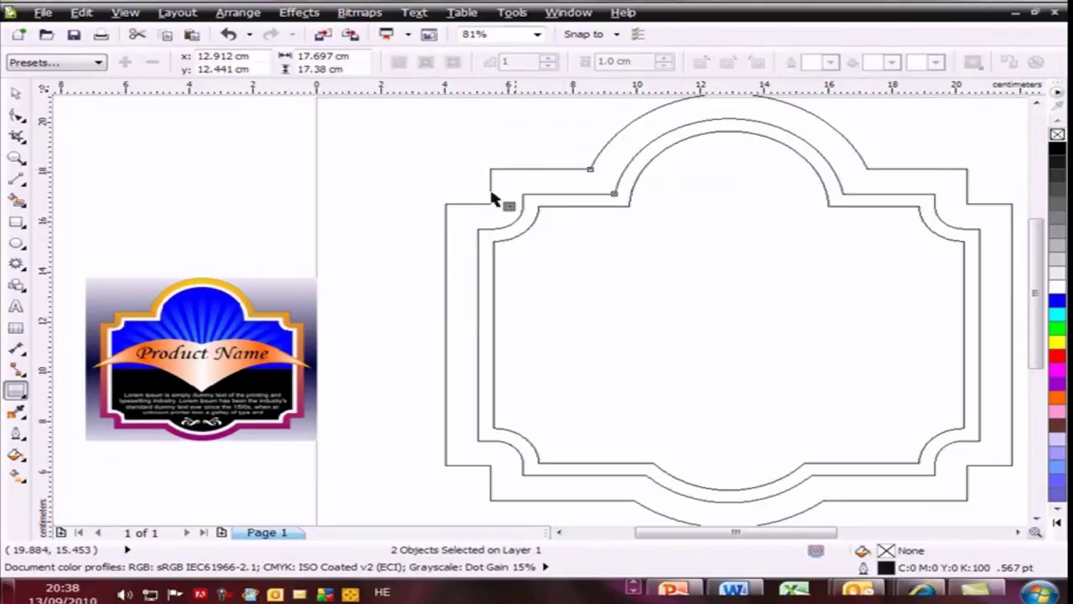
left_click(15, 92)
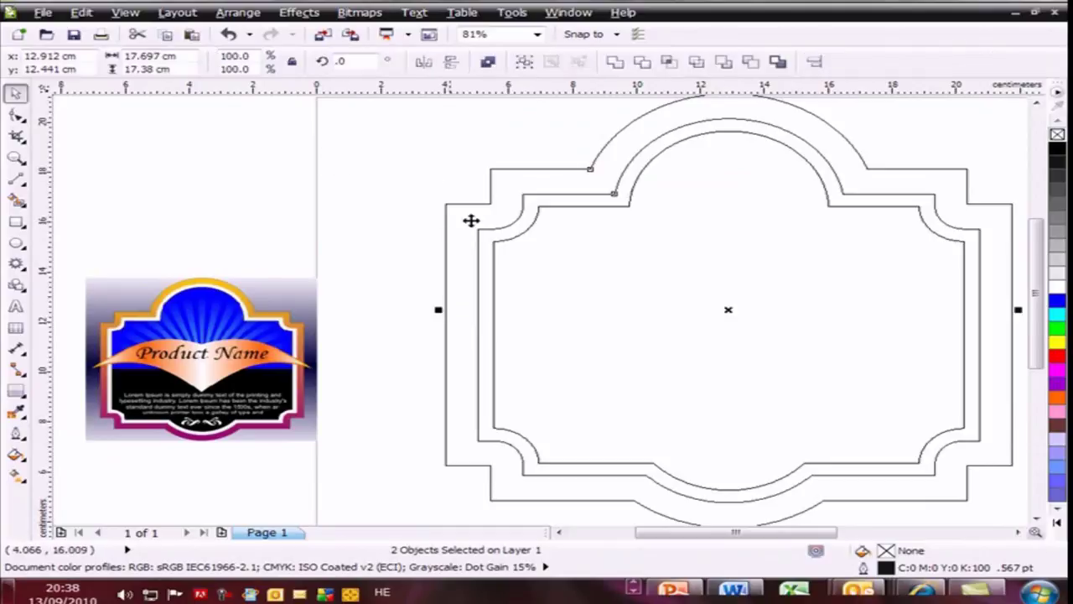
left_click_drag(767, 534, 789, 538)
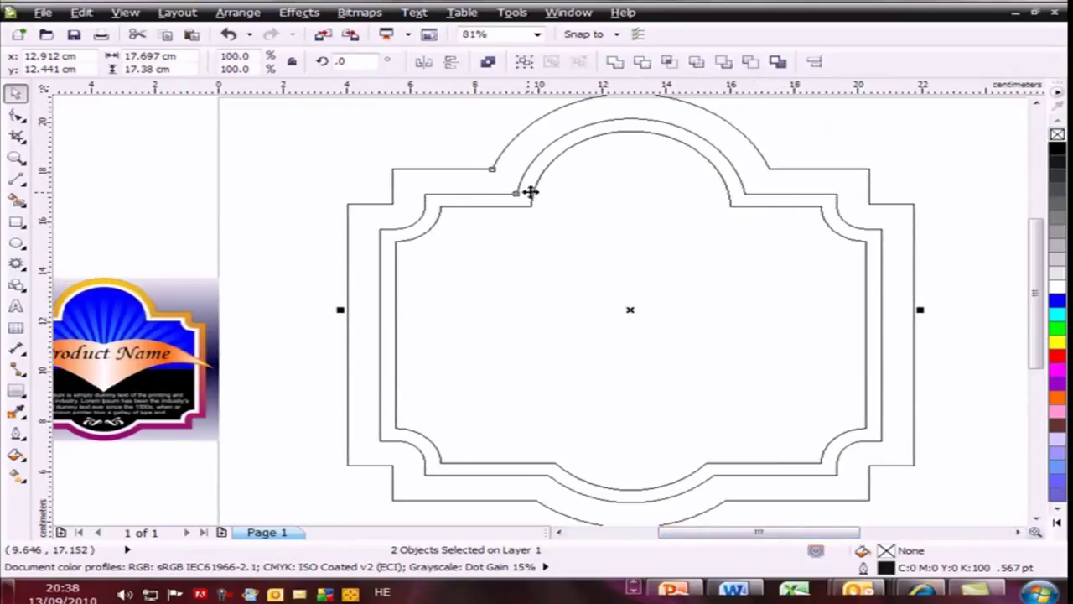
- Smart-fill the inner and outer border bands of the label, and recolor the inner band white
left_click(17, 202)
left_click(432, 208)
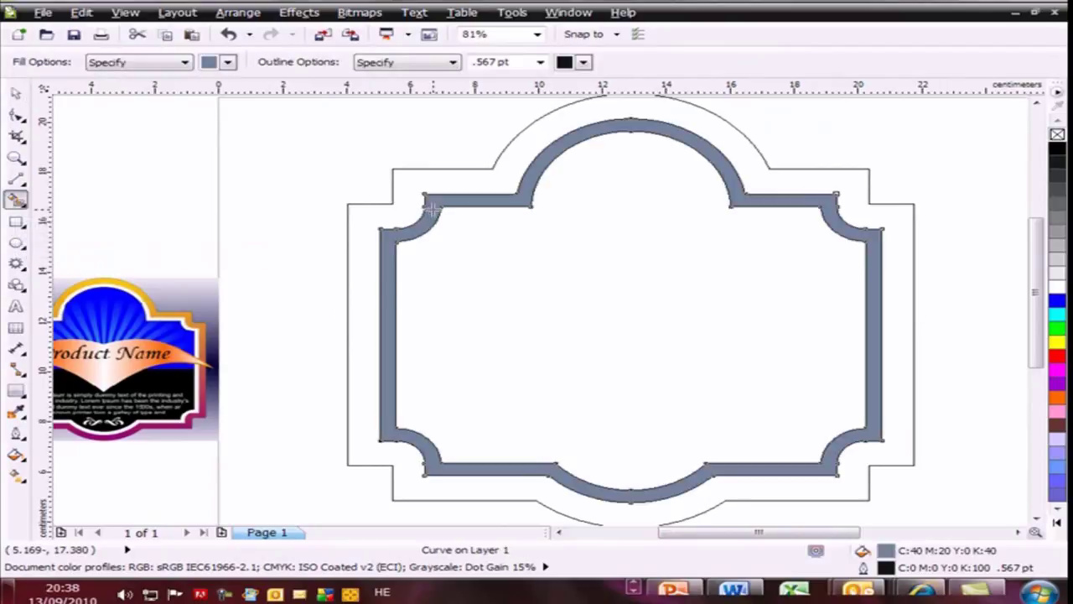
left_click(403, 197)
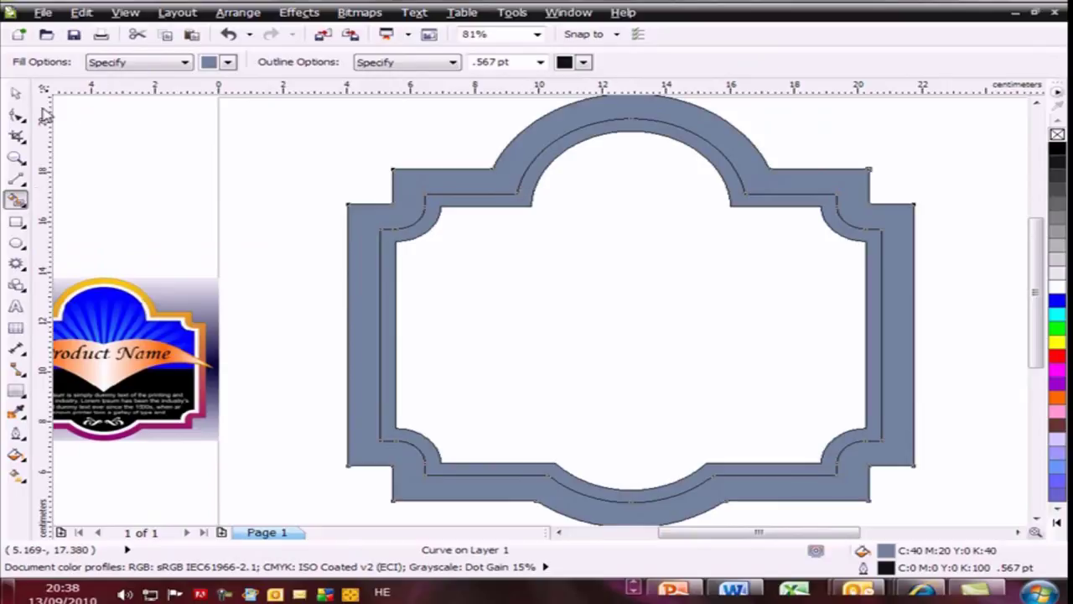
left_click(15, 92)
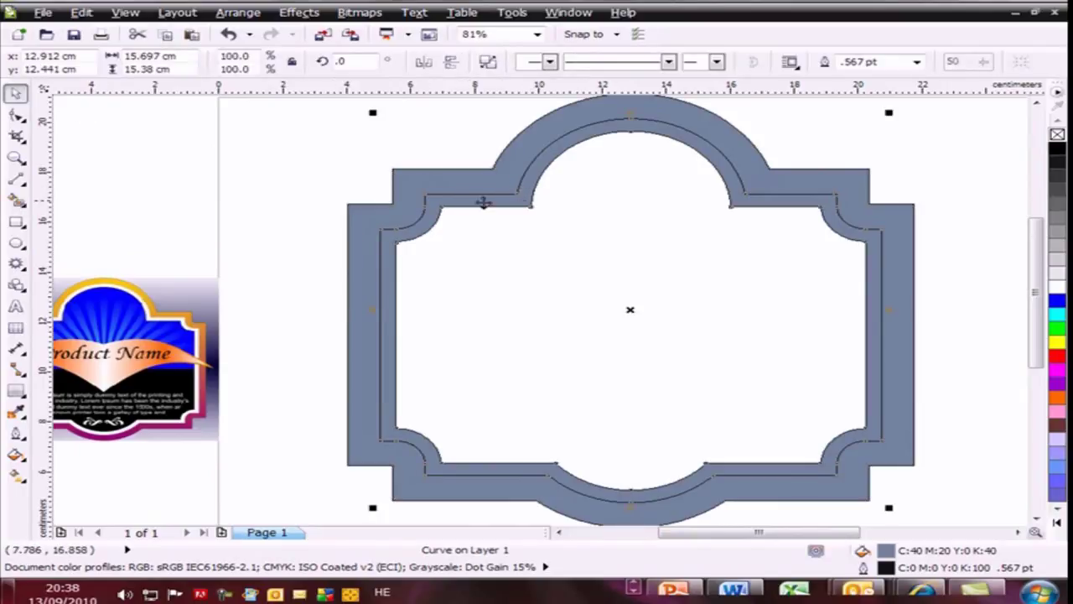
left_click(1057, 287)
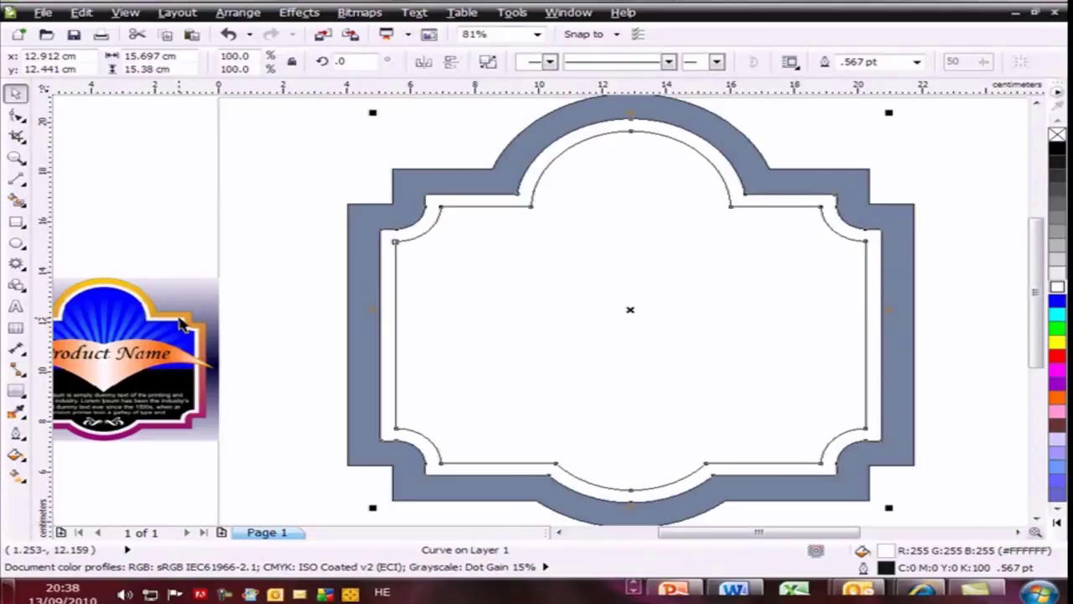
- Undo the blue-grey fill of the outer band and delete the outermost 1.0 cm contour outline
left_click(431, 187)
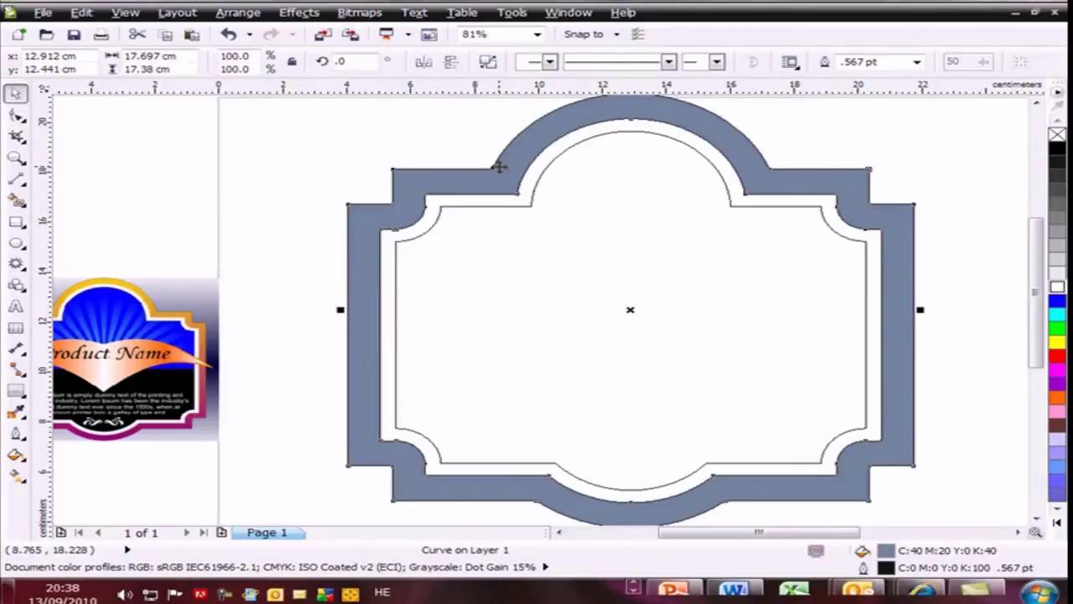
key("ctrl+z")
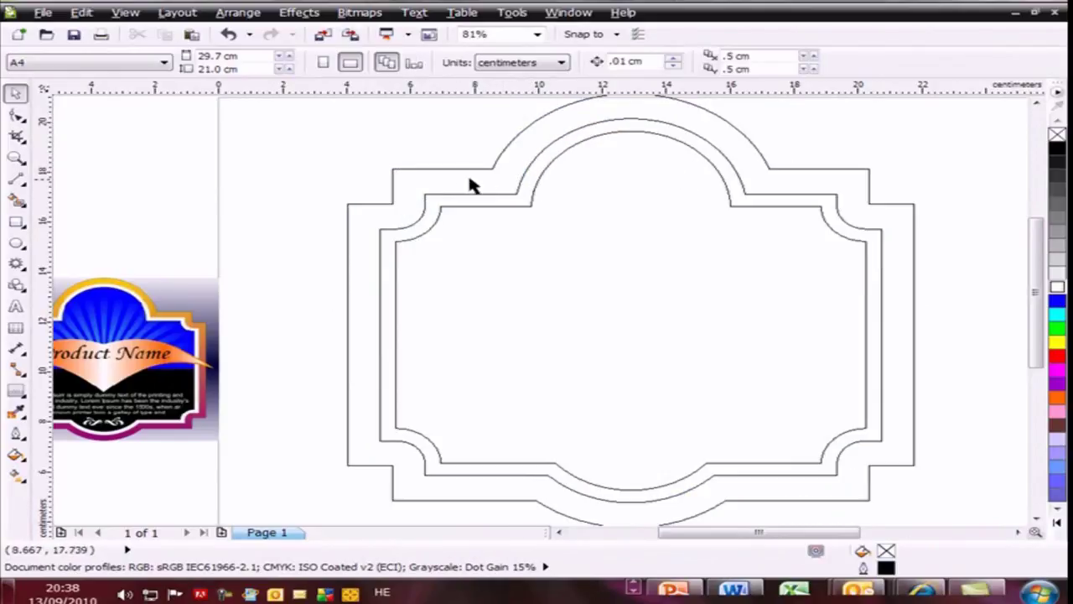
left_click(456, 169)
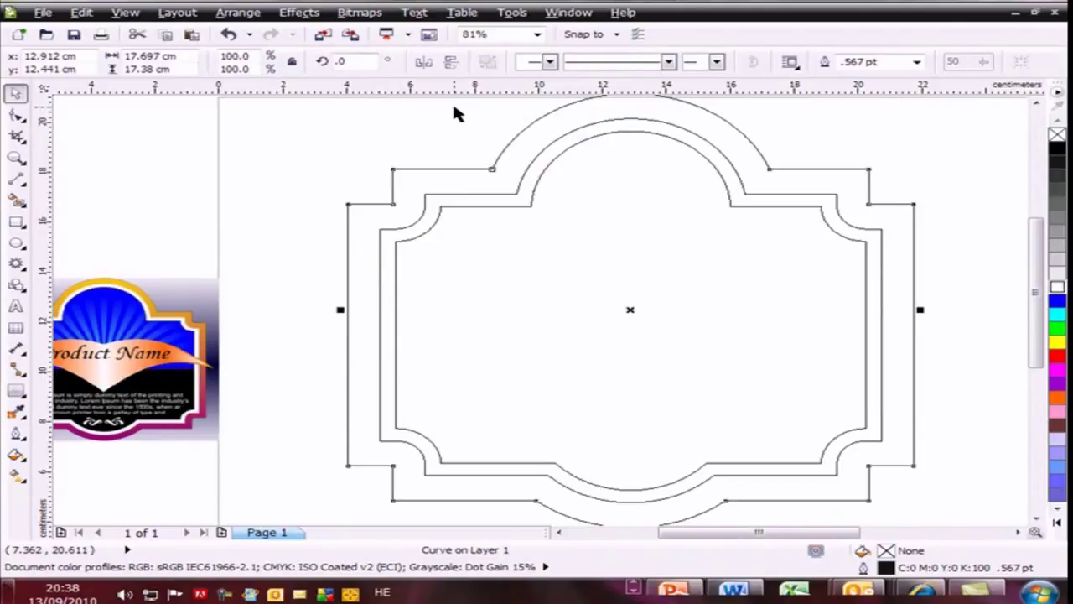
key("Delete")
- Try contours with 1.0 cm and 0.5 cm offsets on the white border band, and undo them
left_click(537, 161)
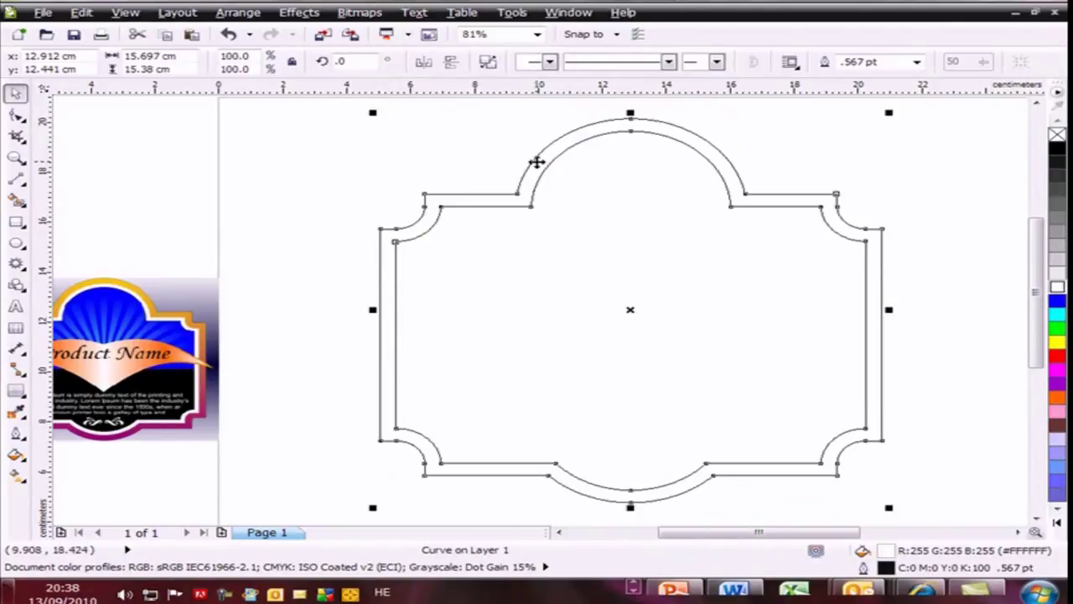
left_click(17, 392)
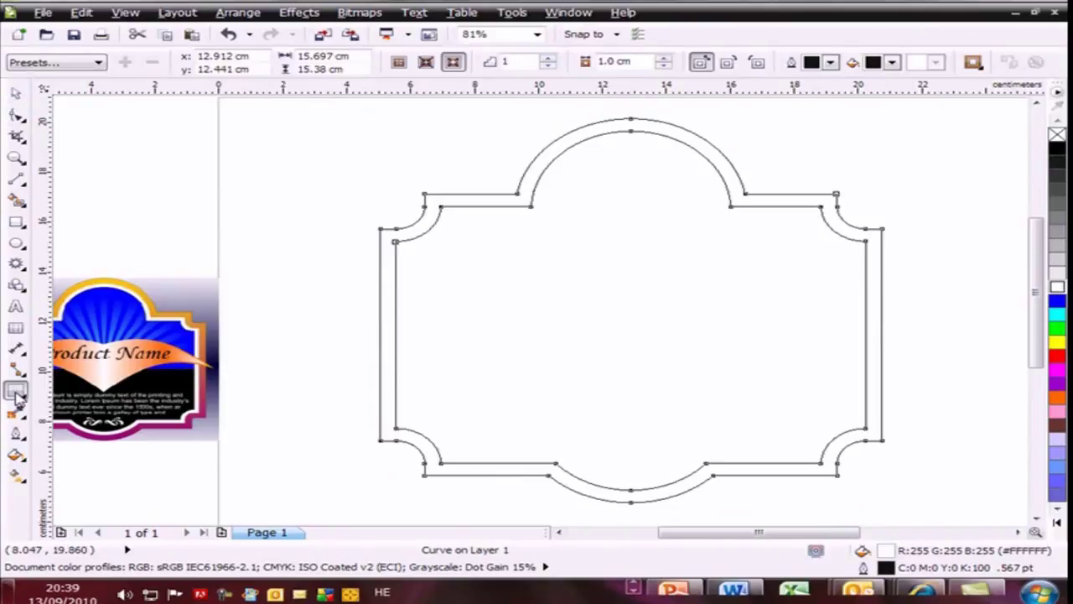
left_click(662, 62)
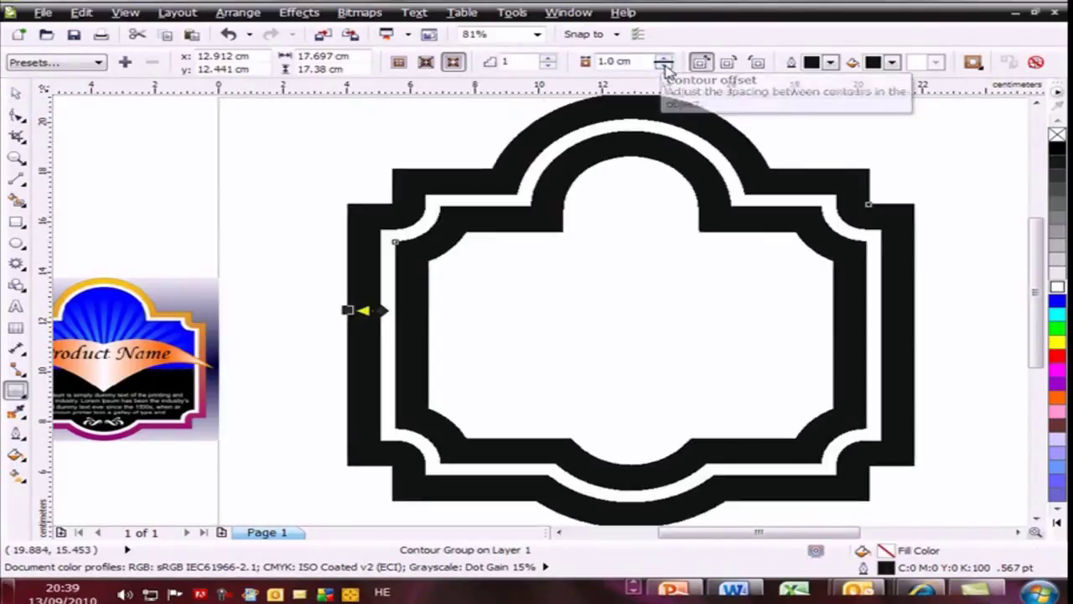
left_click(663, 66)
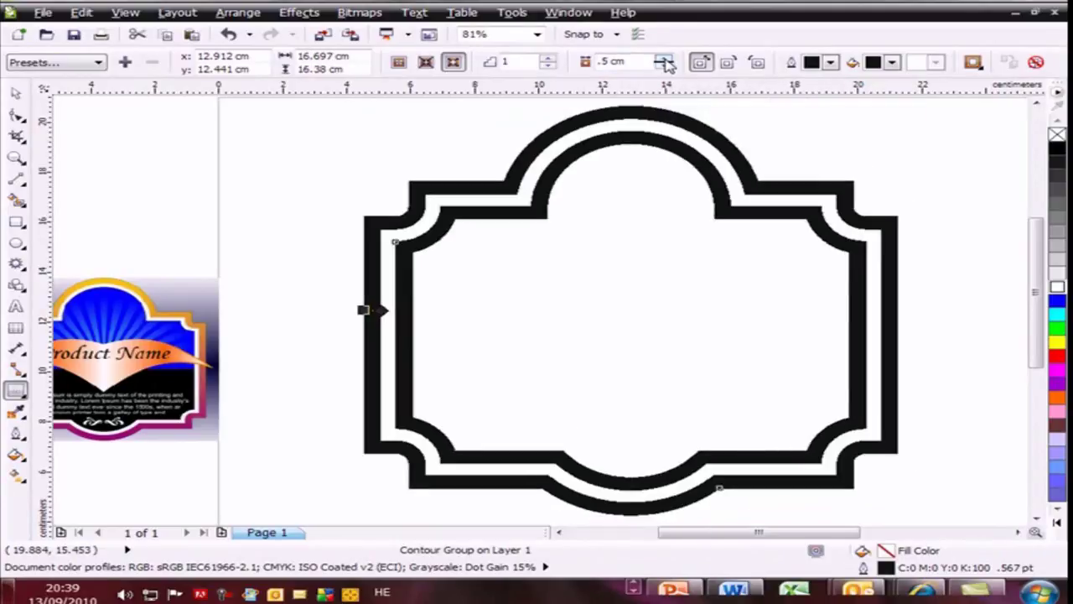
key("ctrl+z")
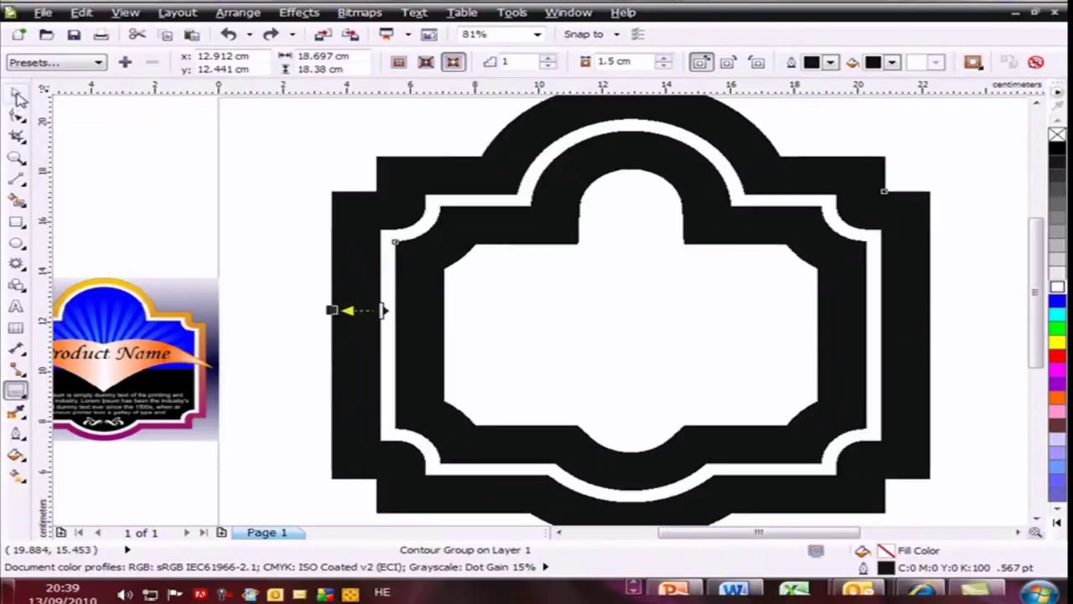
key("ctrl+z")
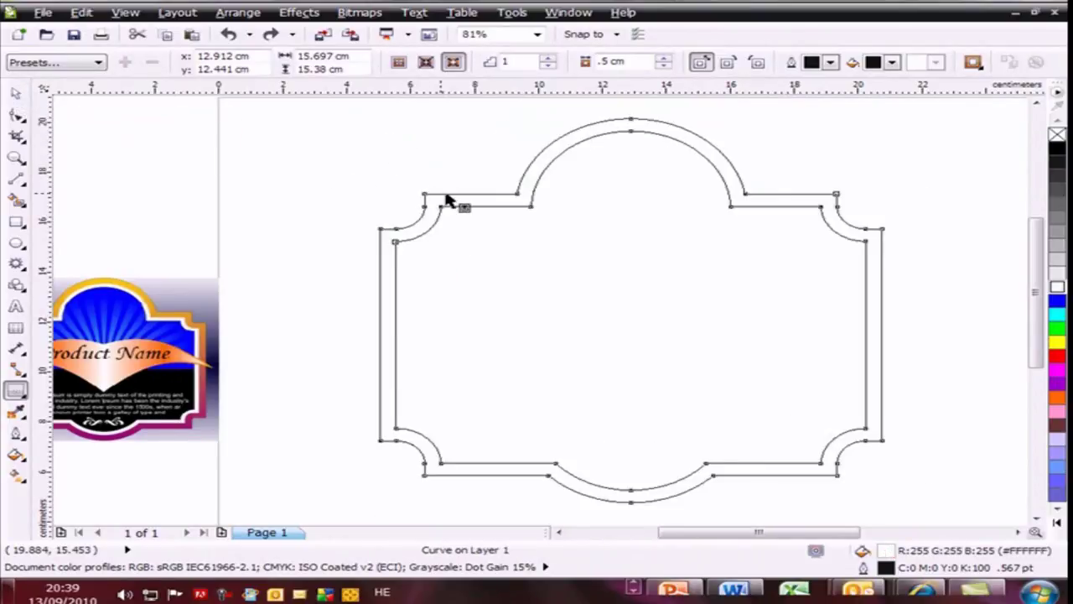
- Break the white border band's curve apart into separate outlines and deselect them
right_click(444, 198)
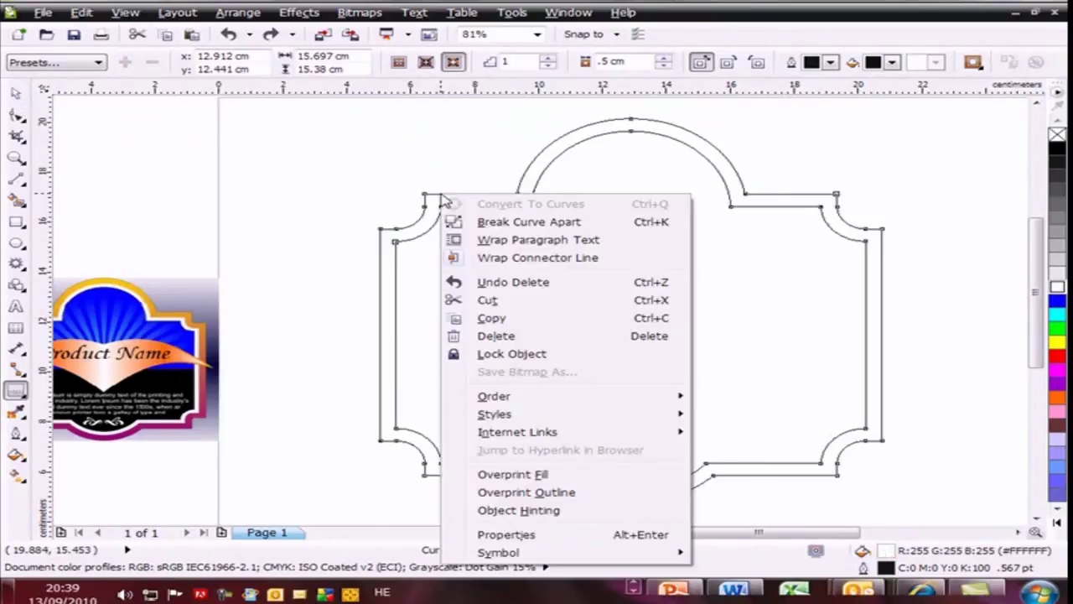
left_click(511, 223)
key("space")
key("Escape")
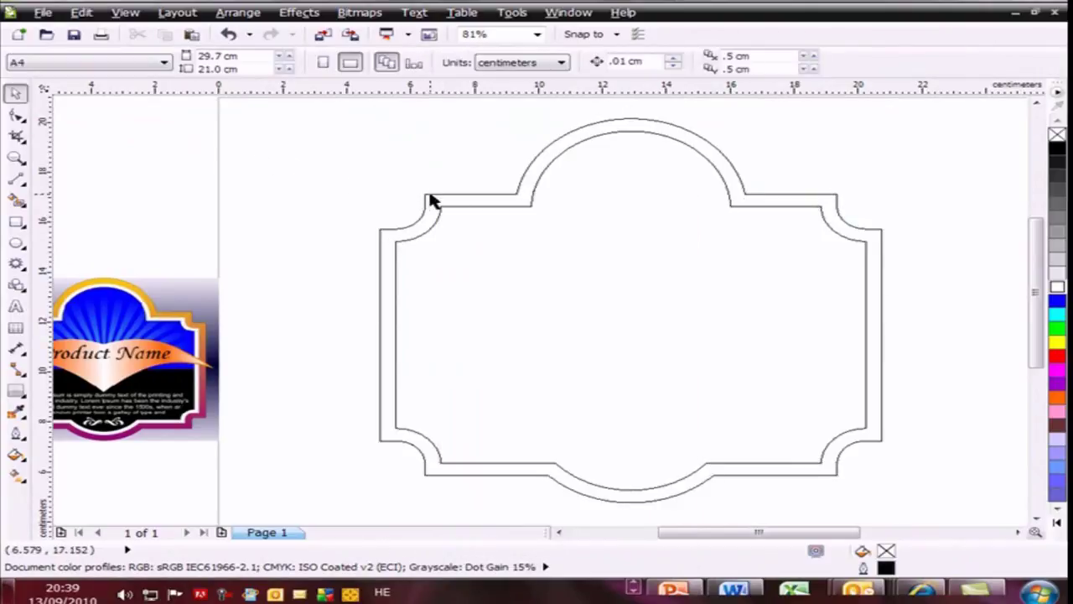
- Add an outside contour to the outer label outline, remove its fill, and set the offset to 0.5 cm
left_click(429, 198)
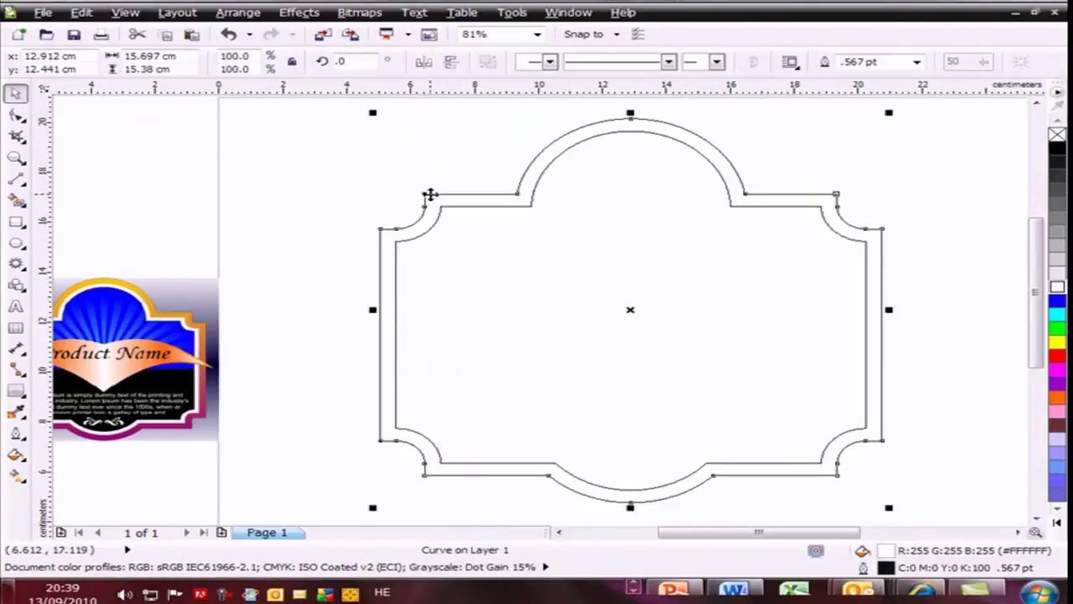
left_click(15, 390)
left_click(663, 58)
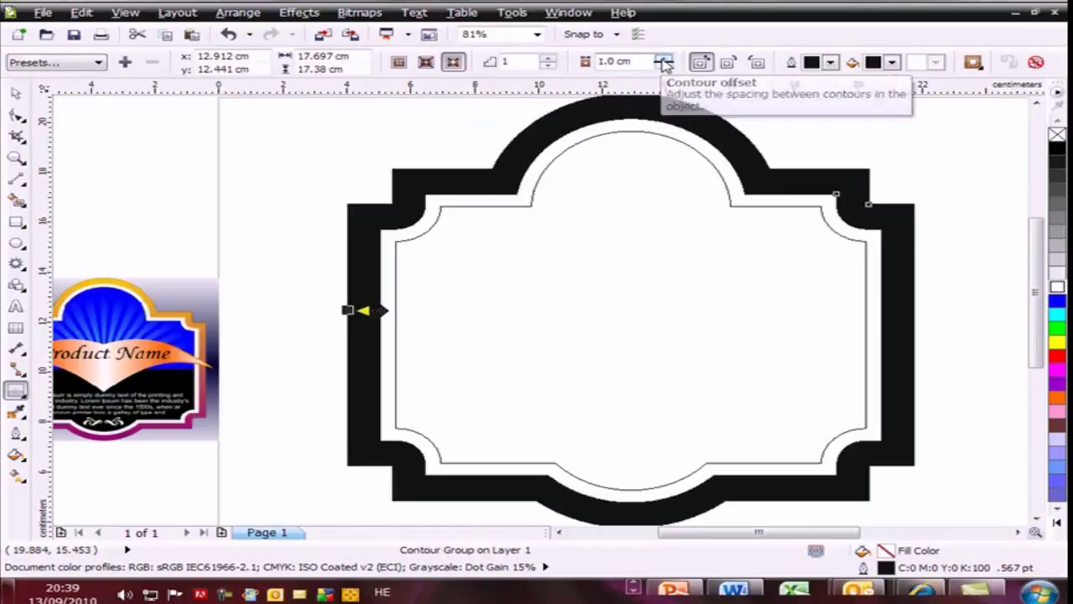
left_click(1056, 137)
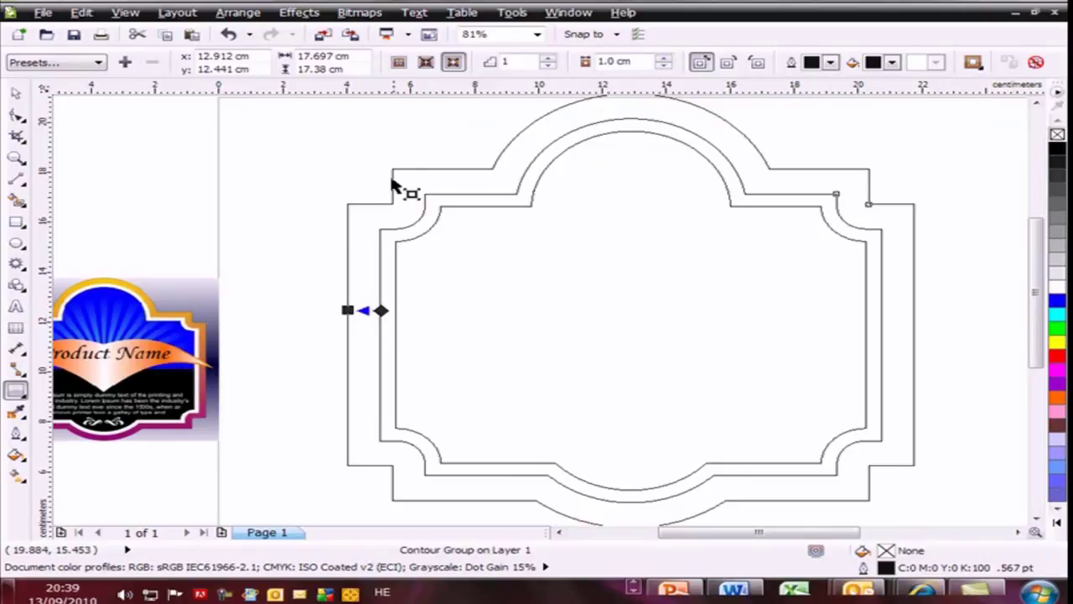
left_click(663, 67)
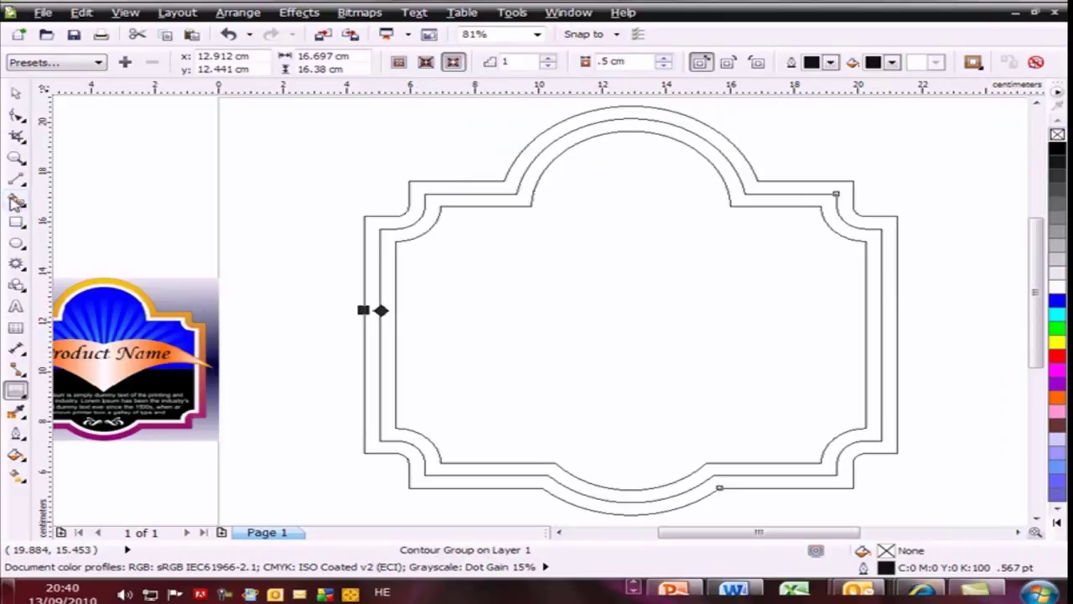
- Smart-fill the new 0.5 cm outer band and the inner band, coloring the inner one white
left_click(16, 199)
left_click(430, 185)
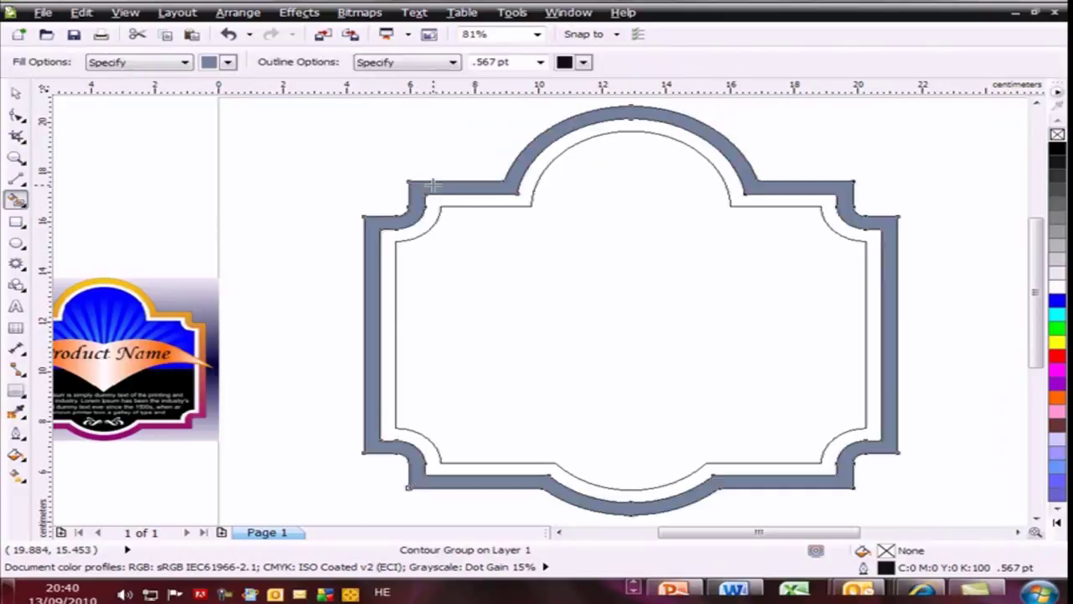
left_click(452, 202)
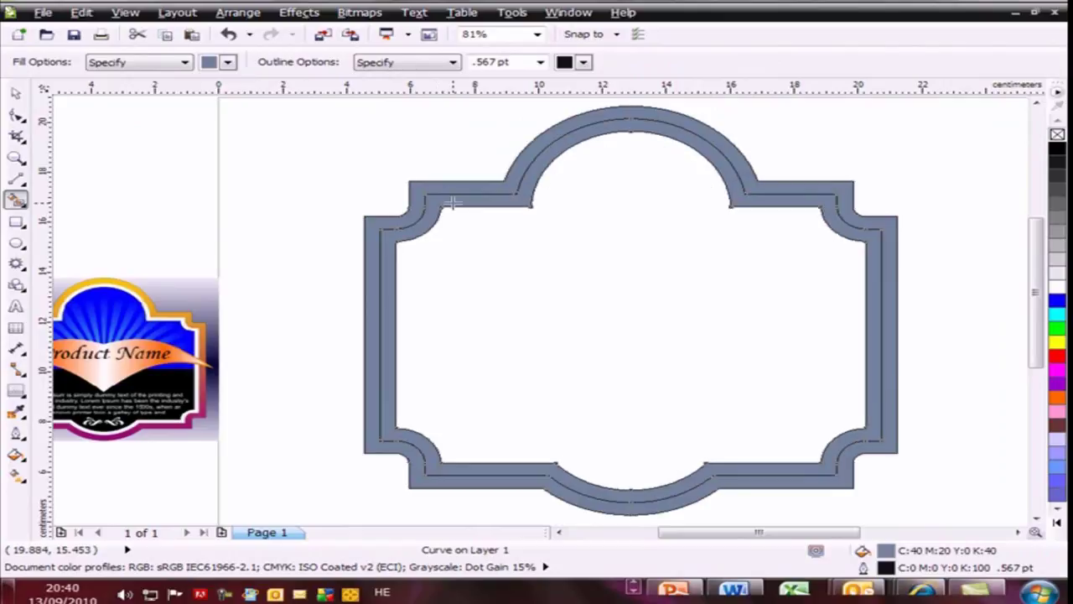
left_click(1057, 286)
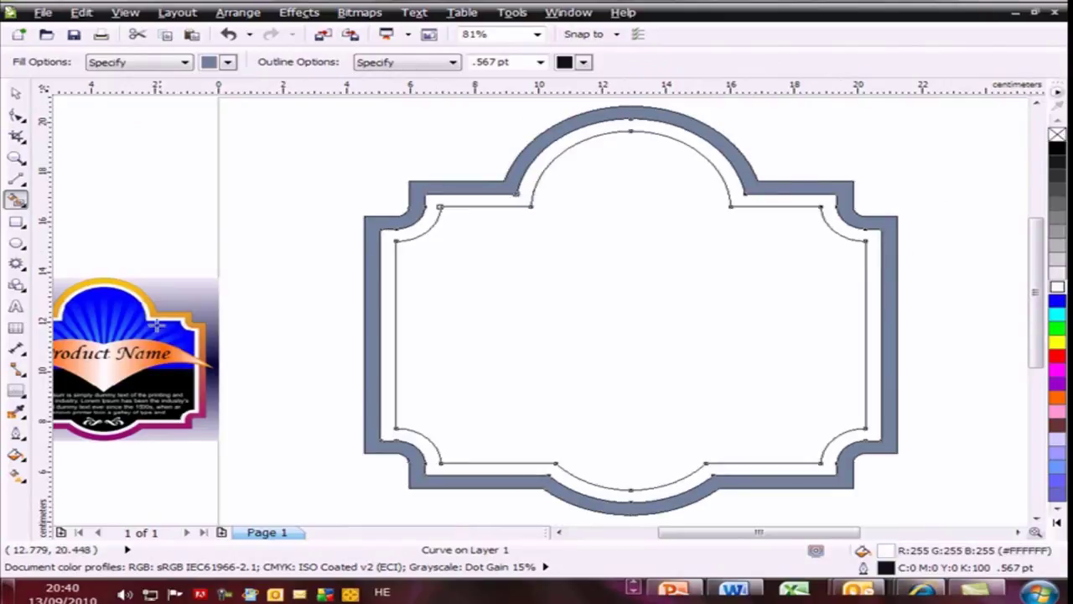
- Start a fountain fill for the inner border band and try the Conical - Silver and Cylinder - Gold 03 presets
left_click(15, 456)
left_click(91, 360)
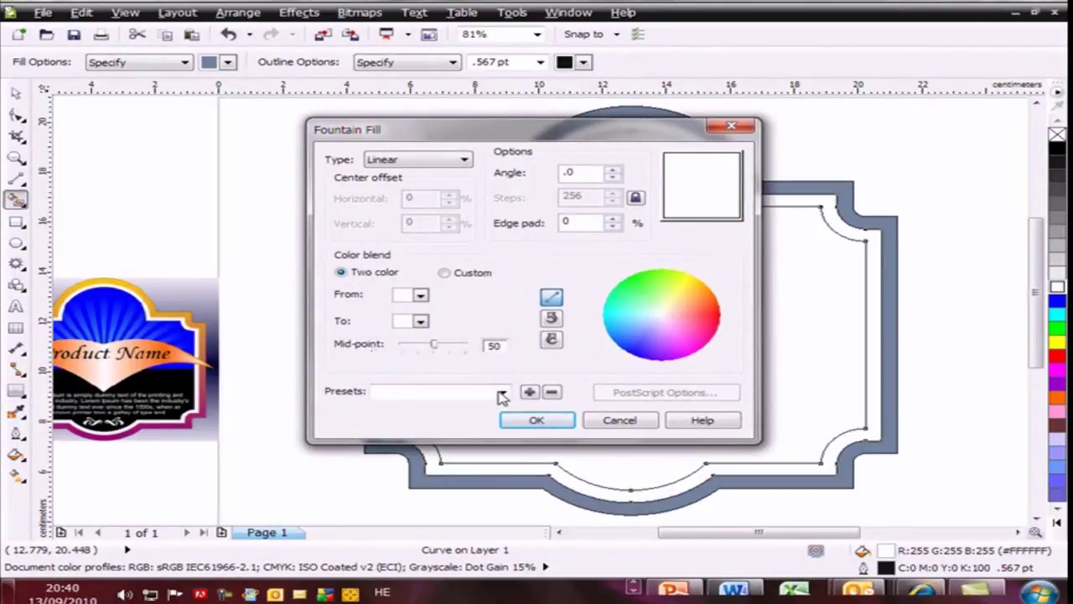
left_click(506, 390)
left_click(406, 322)
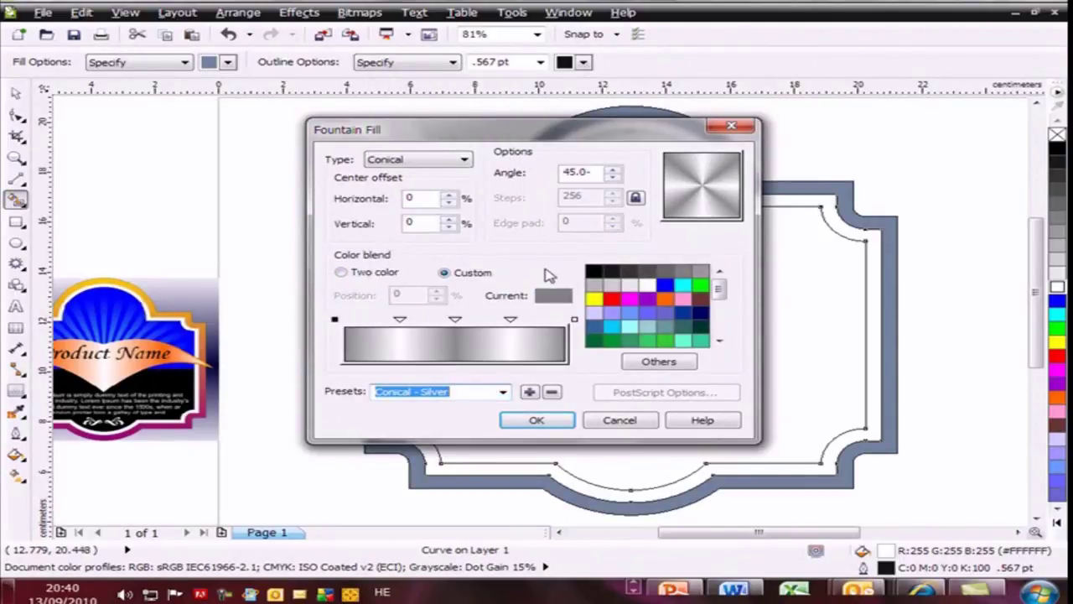
left_click(501, 392)
left_click(411, 250)
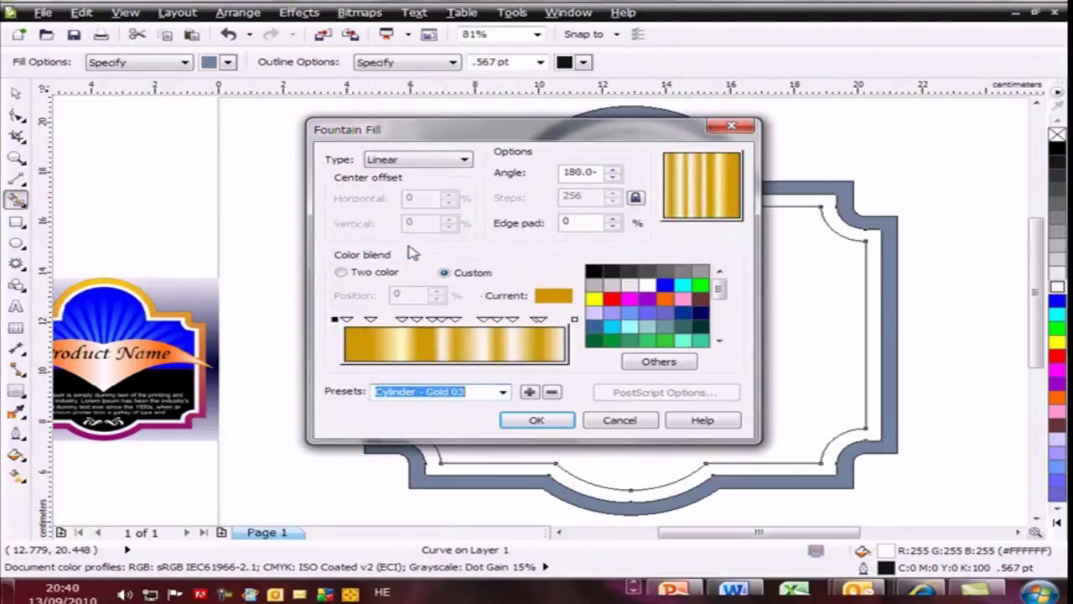
- Choose the Cylinder - 07 preset, set the gradient angle to 90, and apply the fountain fill to the inner band
key("Up")
key("Up")
key("Up")
key("Up")
key("Up")
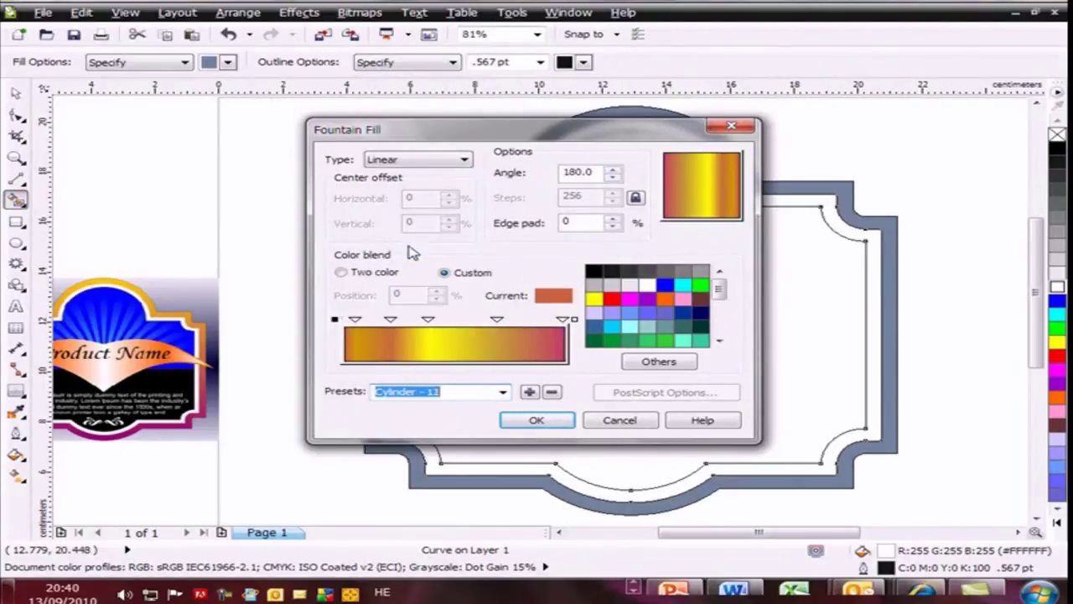
key("Up")
key("Up")
key("Up")
key("Up")
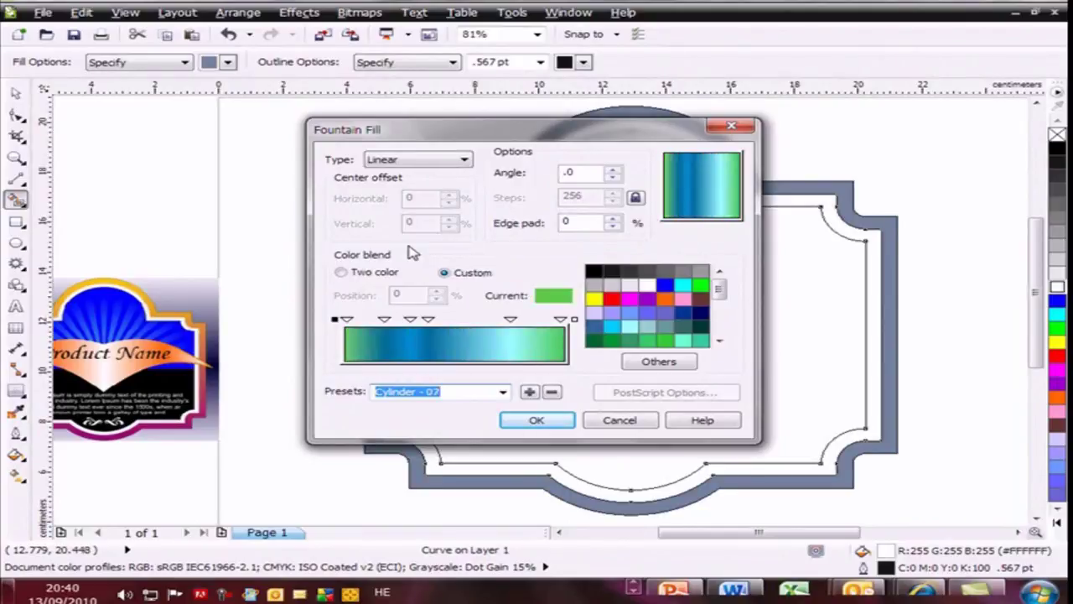
double_click(570, 172)
type("90")
key("Return")
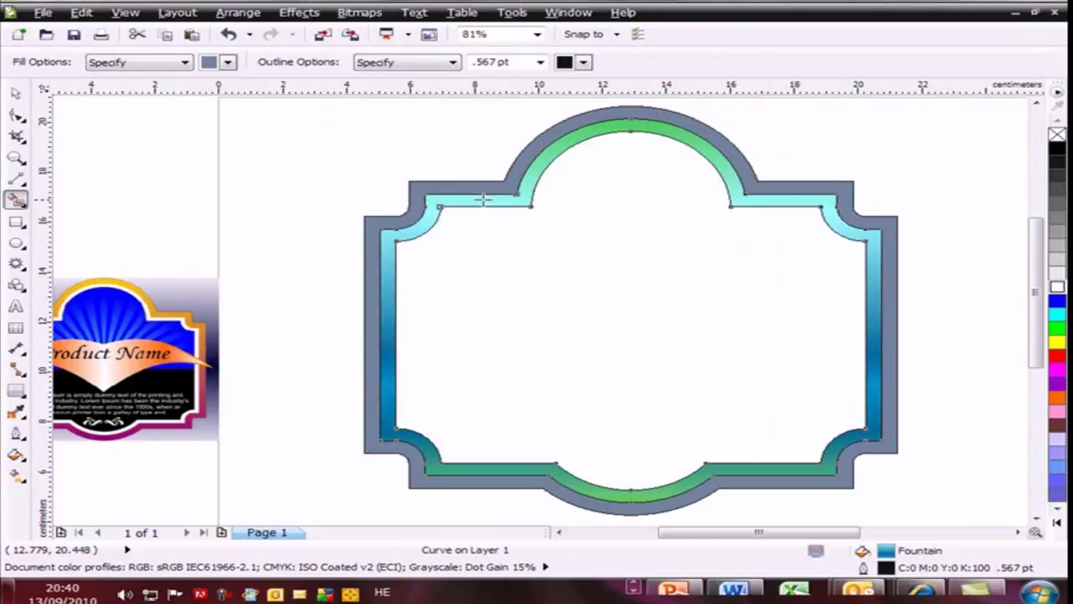
- Undo the inner band's fountain fill and apply a linear interactive fill running from the bottom to the top of the outer band
key("ctrl+z")
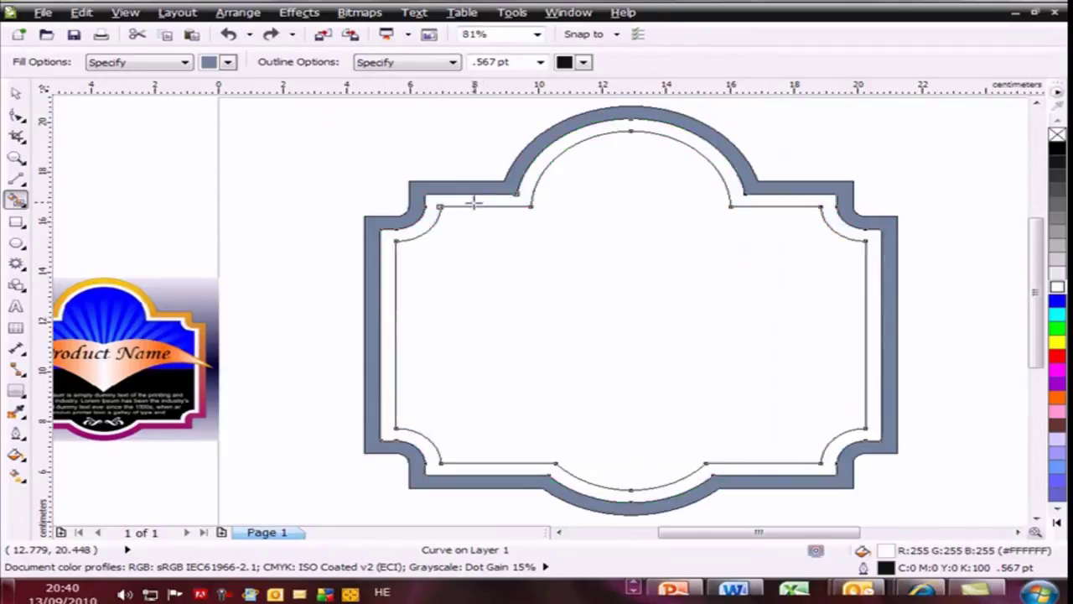
key("space")
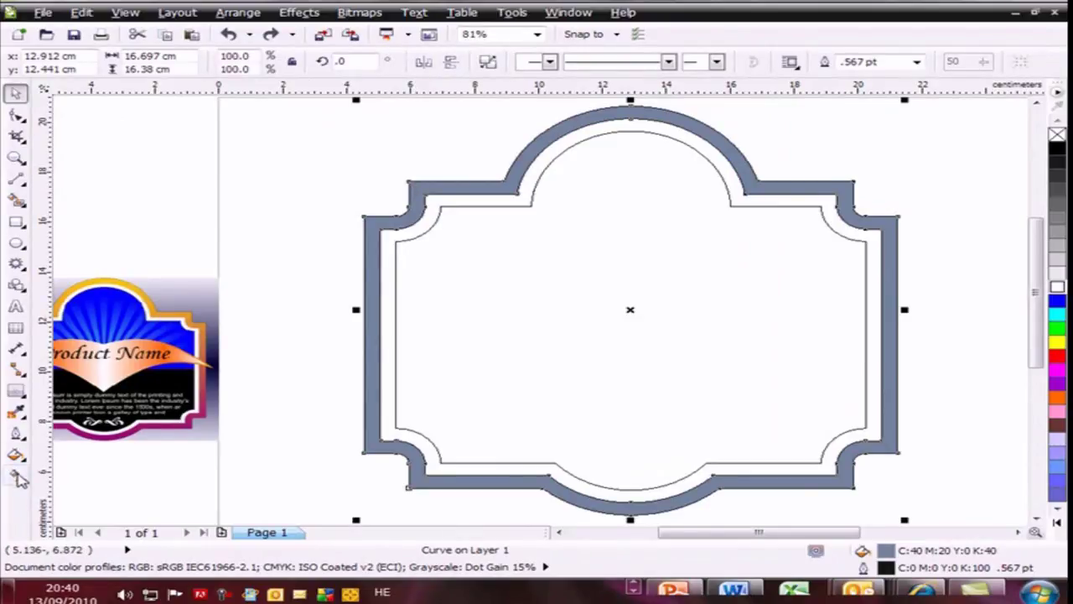
left_click(19, 476)
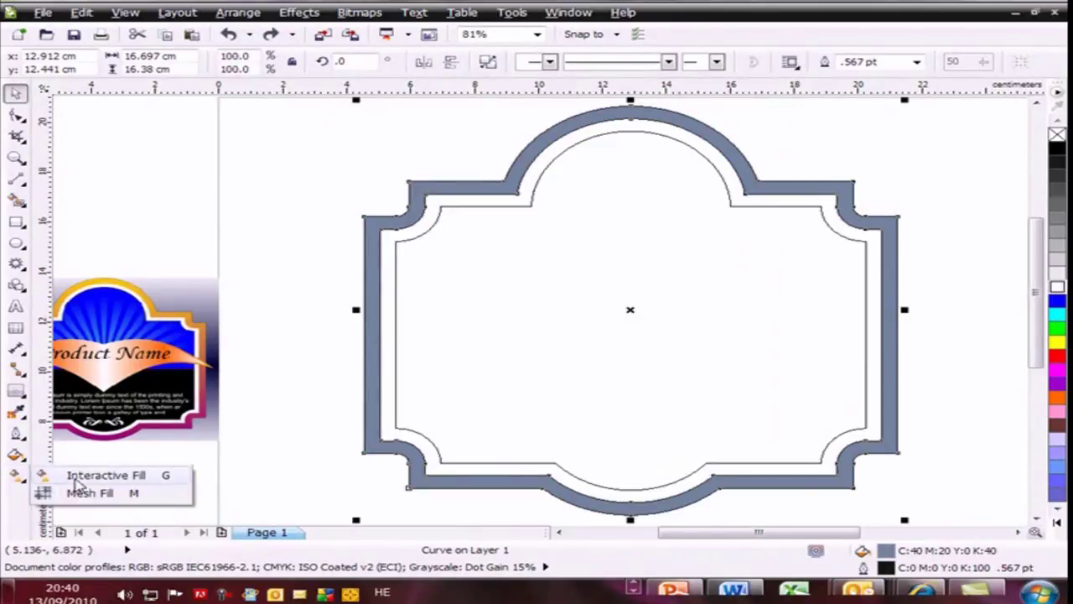
left_click(74, 475)
left_click_drag(637, 516, 631, 106)
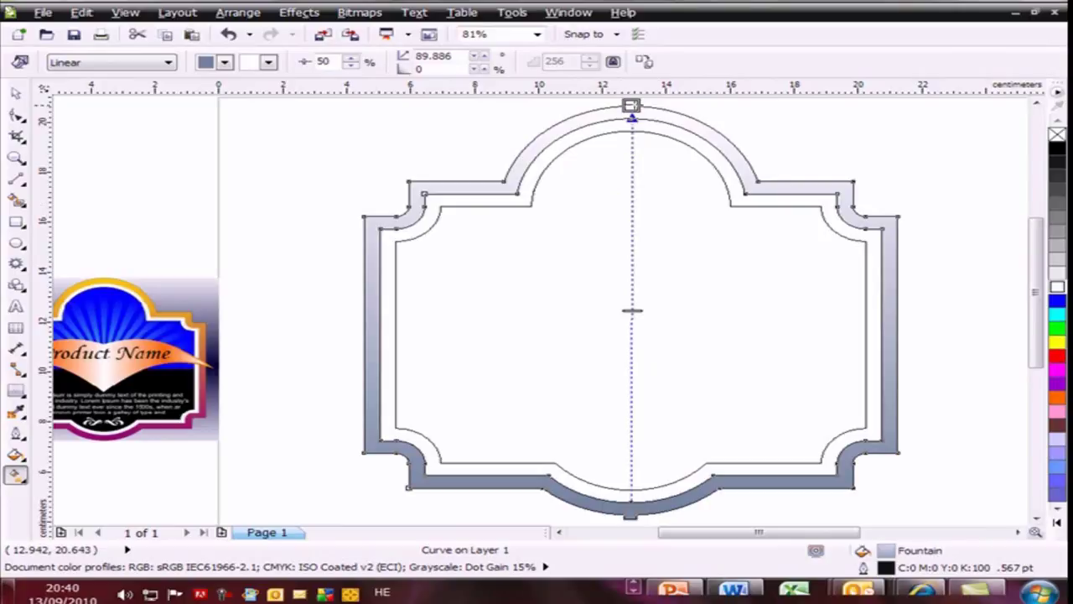
- Color the outer band's gradient orange at its top end and, after trying dark brown, purple at its bottom end
left_click(1057, 397)
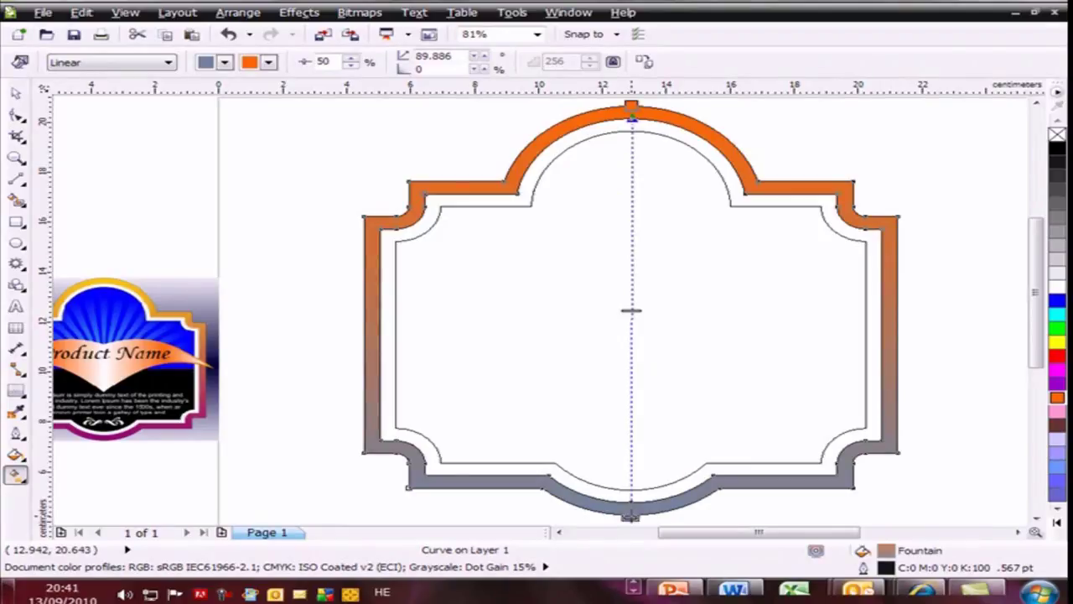
left_click(1057, 425)
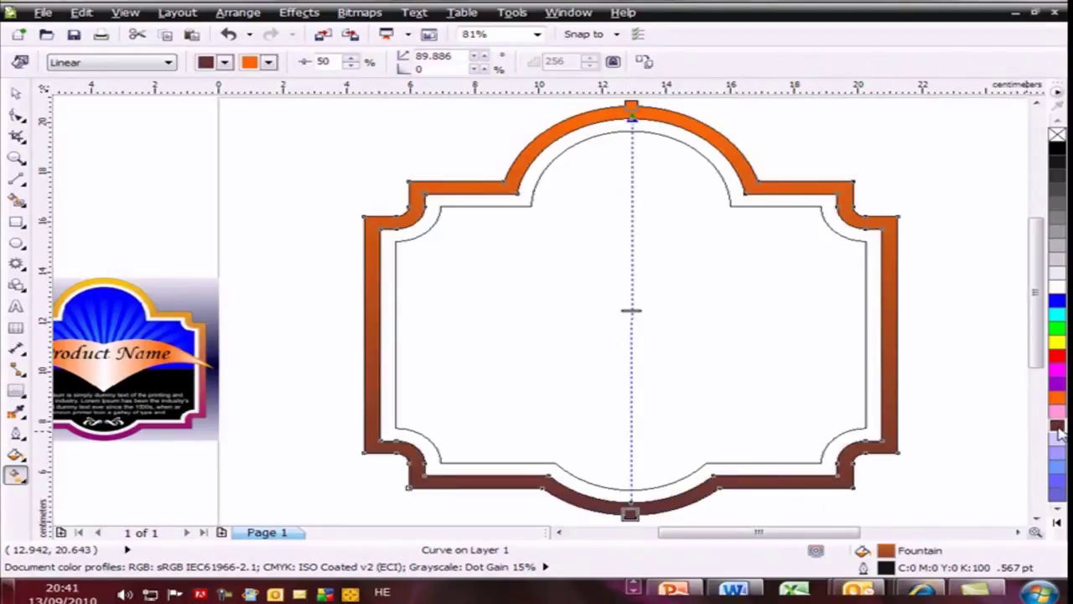
left_click(1057, 522)
left_click(1033, 413)
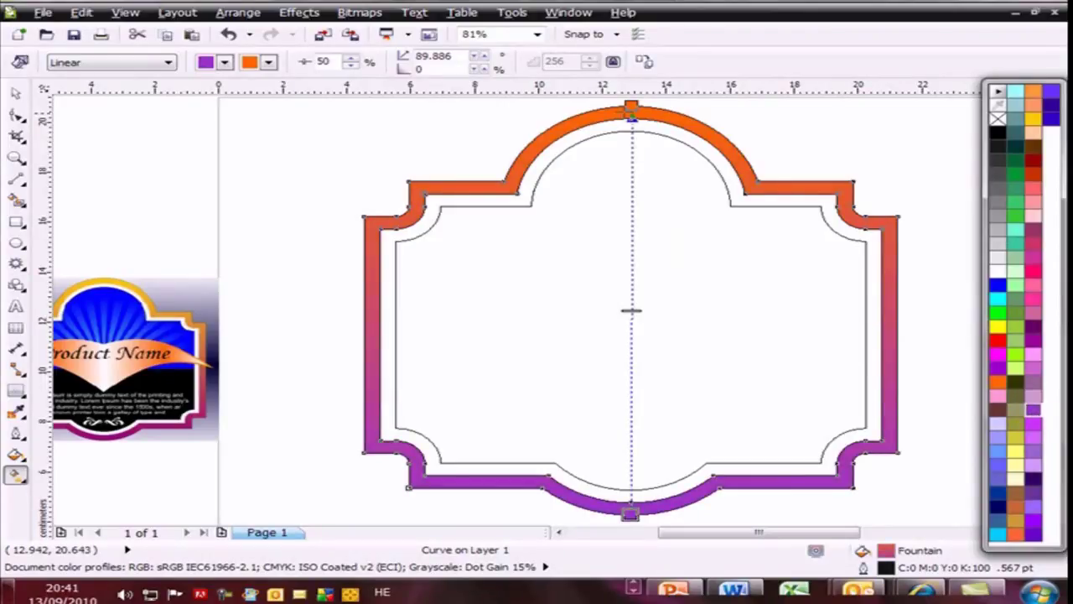
- Recolor the top end of the outer band's gradient olive yellow and deselect the band
left_click(631, 107)
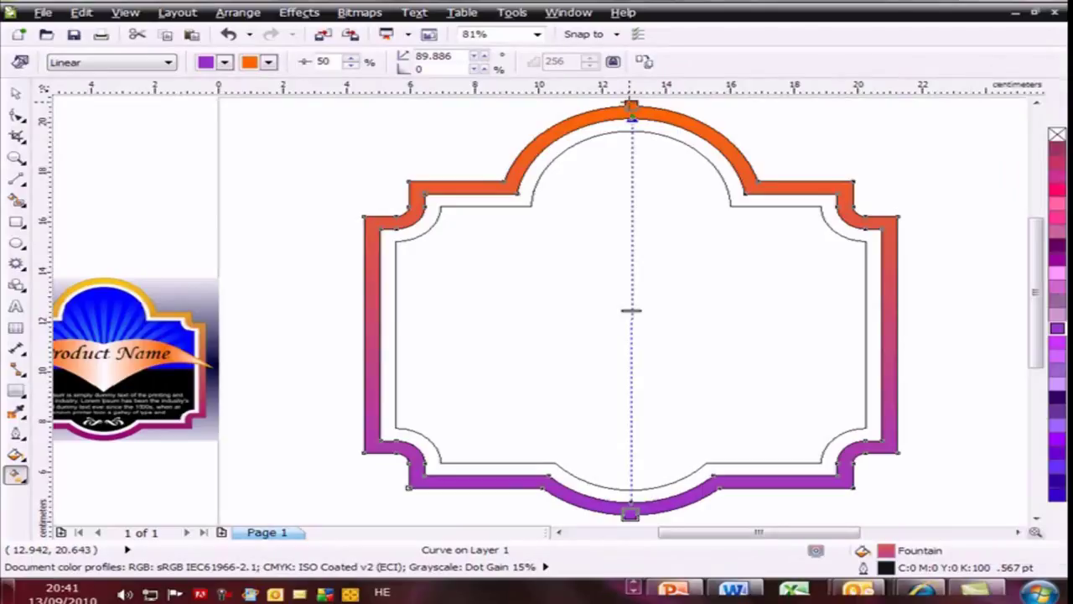
left_click(1057, 518)
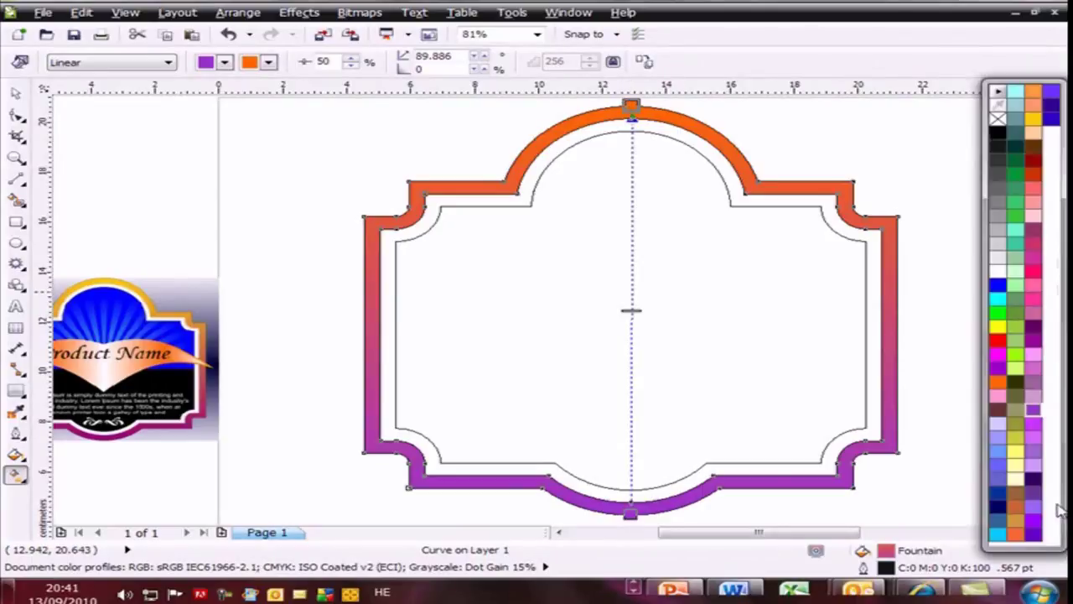
left_click(1016, 443)
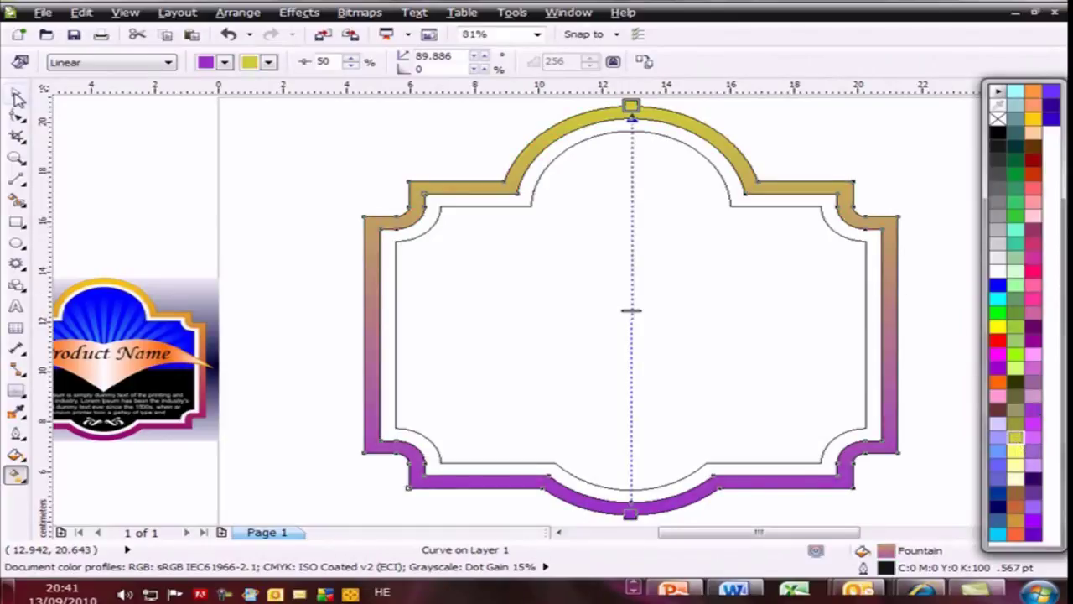
left_click(18, 96)
left_click(308, 180)
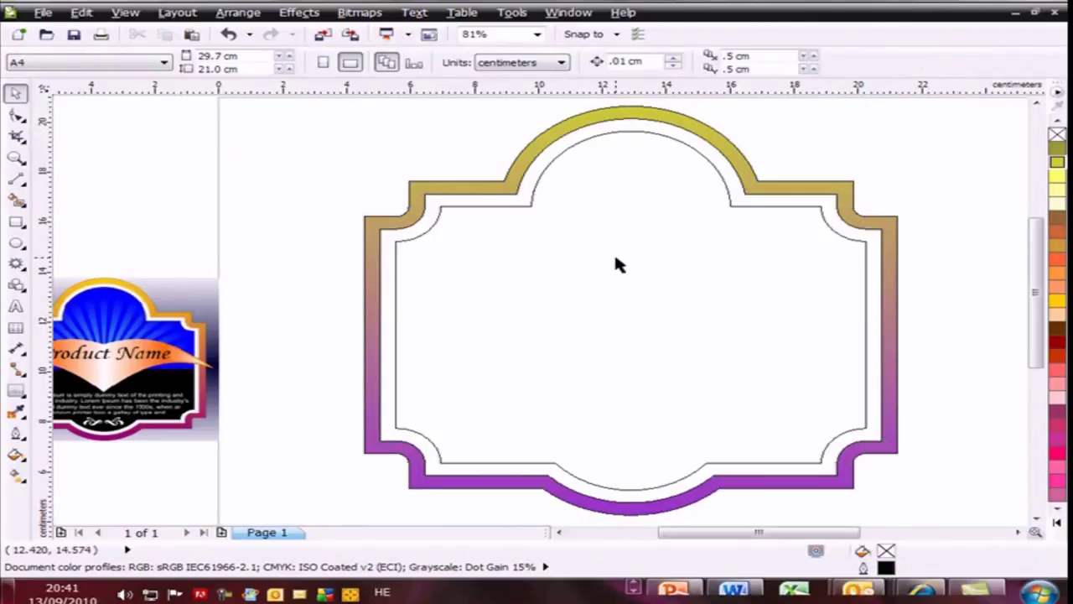
- Draw a horizontal line about 20.4 cm long across the label's middle and smart-fill the inner areas above and below it
left_click(18, 178)
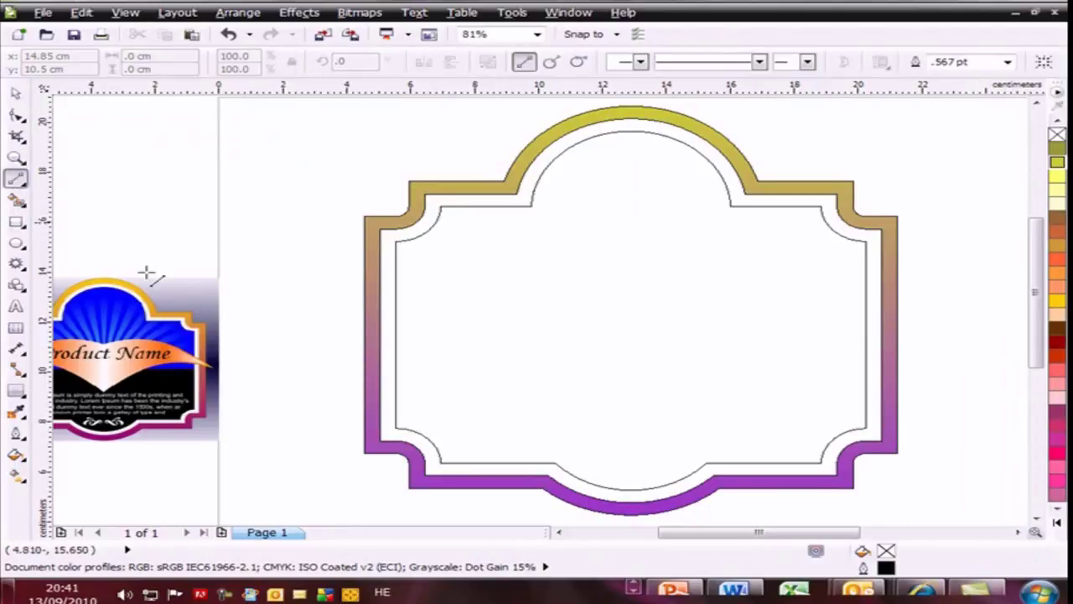
left_click_drag(302, 332, 962, 332)
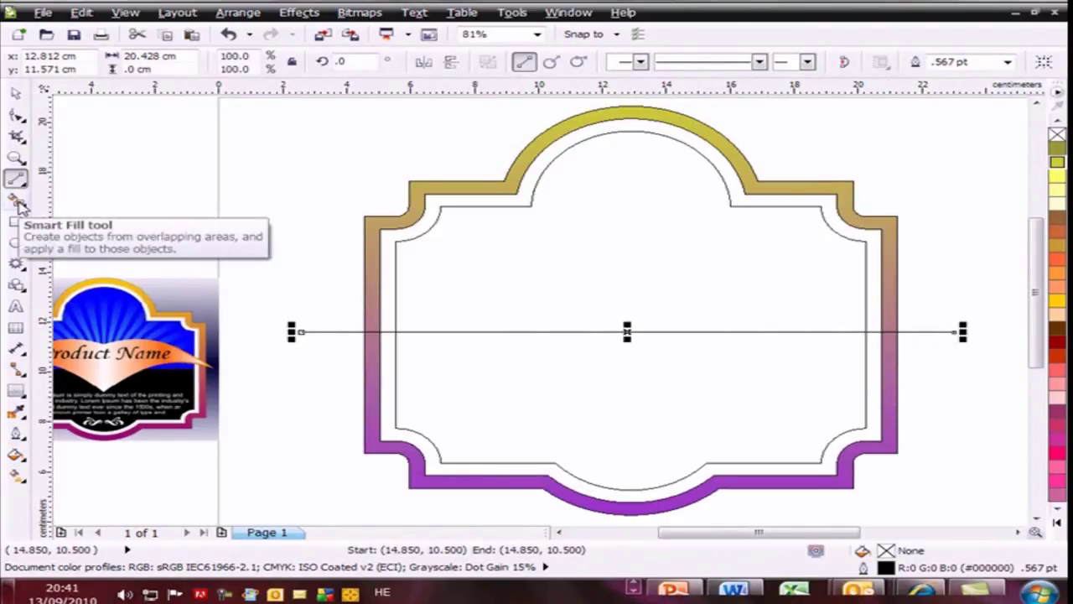
left_click(17, 202)
left_click(544, 310)
left_click(561, 377)
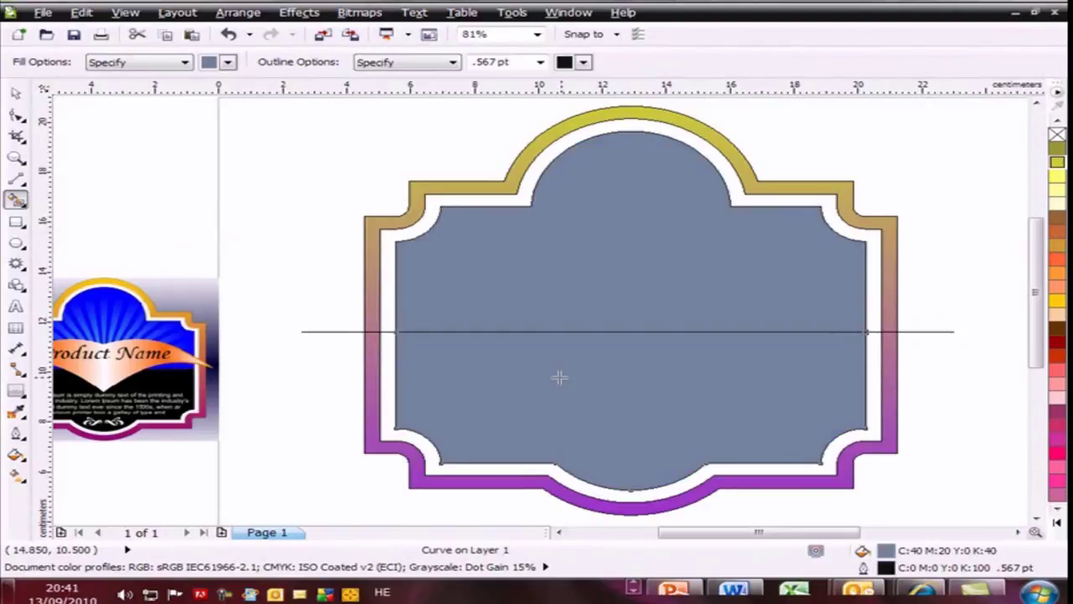
- Delete the horizontal dividing line that crosses the label
left_click(16, 93)
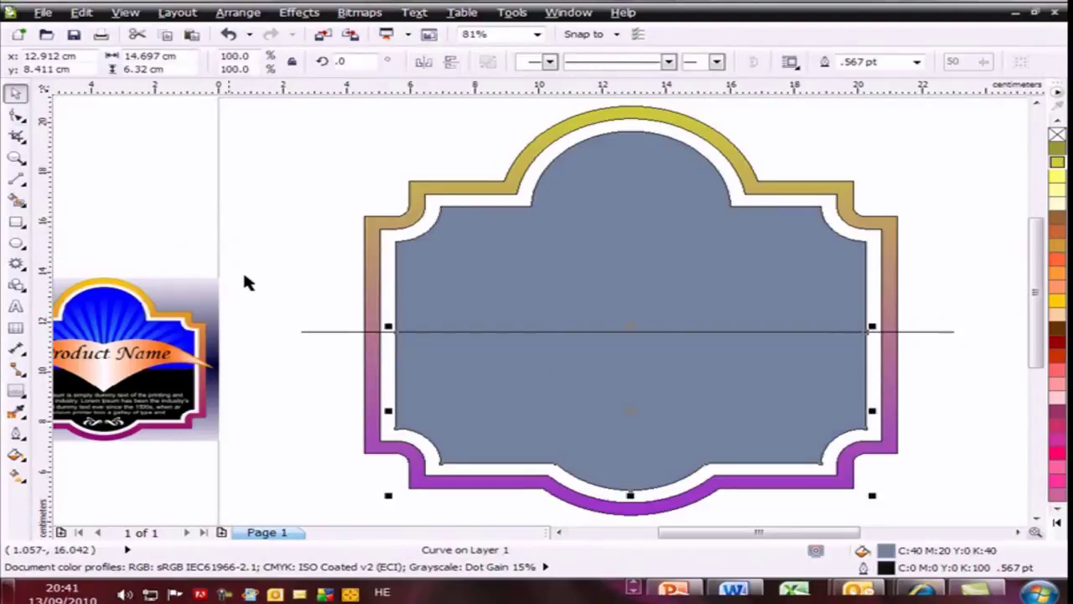
left_click(317, 333)
key("Delete")
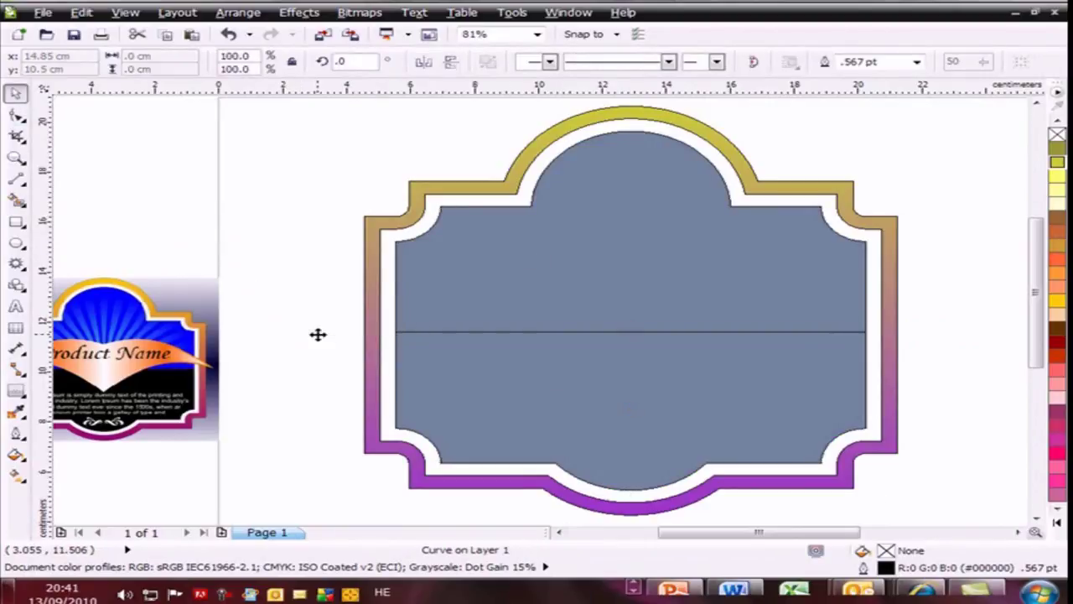
- Fill the lower half of the label's inner area with black
left_click(548, 383)
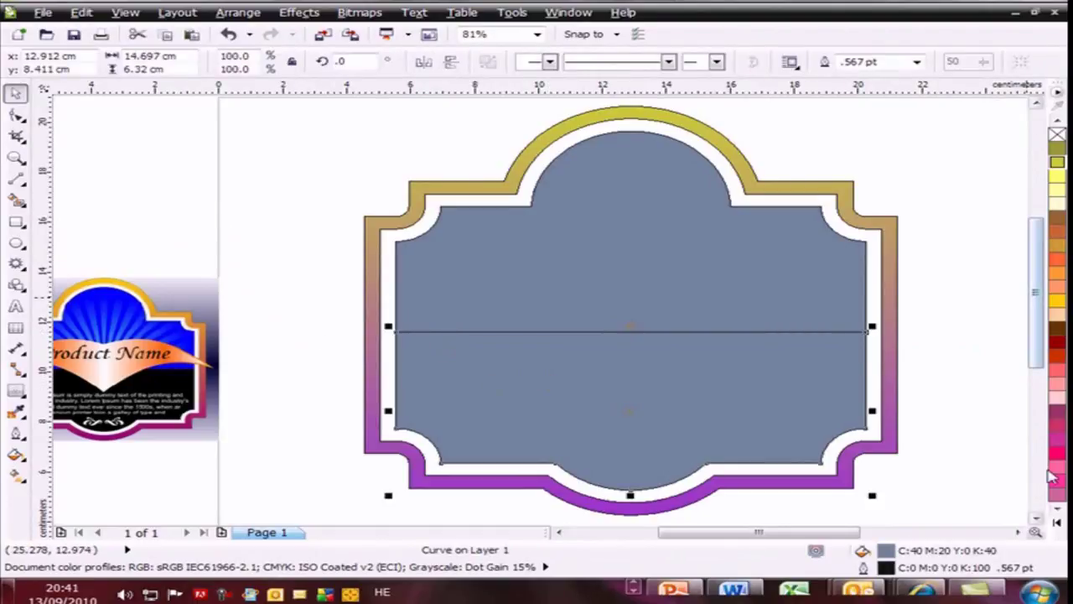
left_click(1056, 522)
left_click(999, 133)
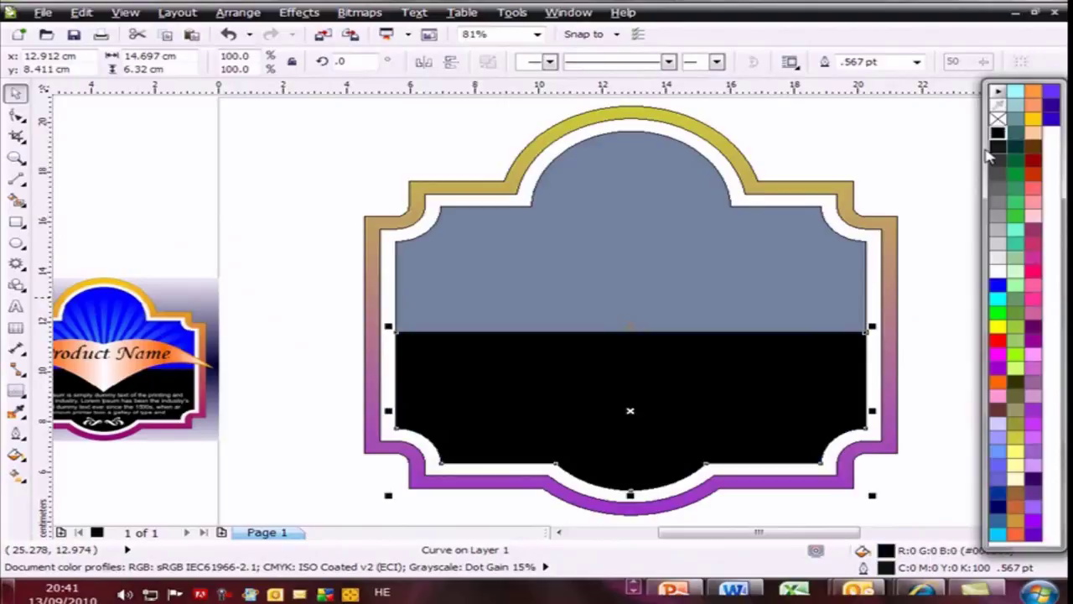
- Fill the upper half of the inner area blue, change it to a dark violet-blue shade, and deselect it
left_click(670, 285)
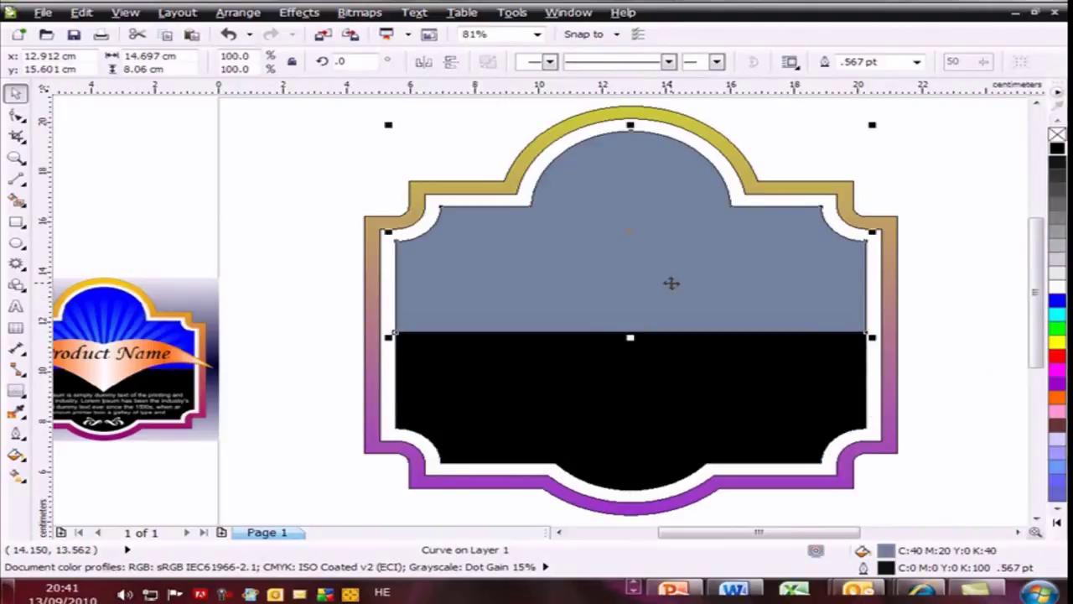
left_click(1057, 300)
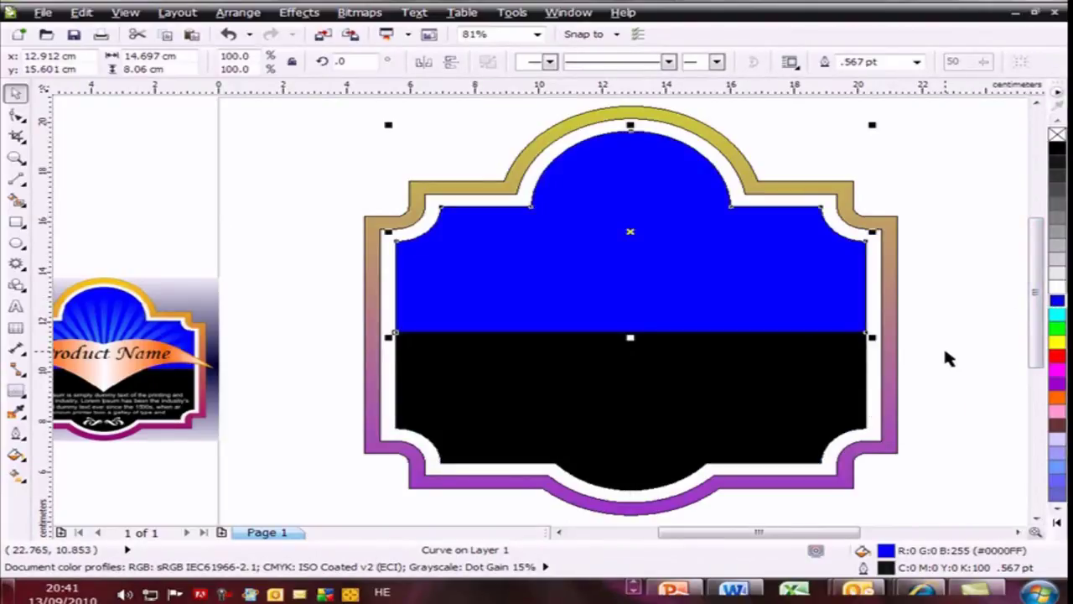
left_click(1058, 302)
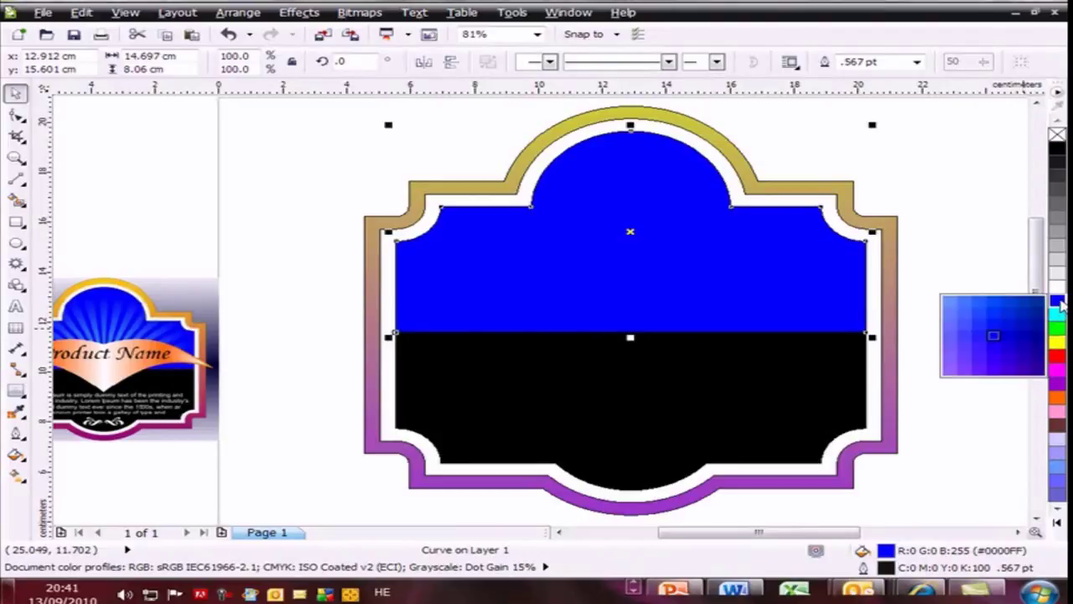
left_click(1038, 373)
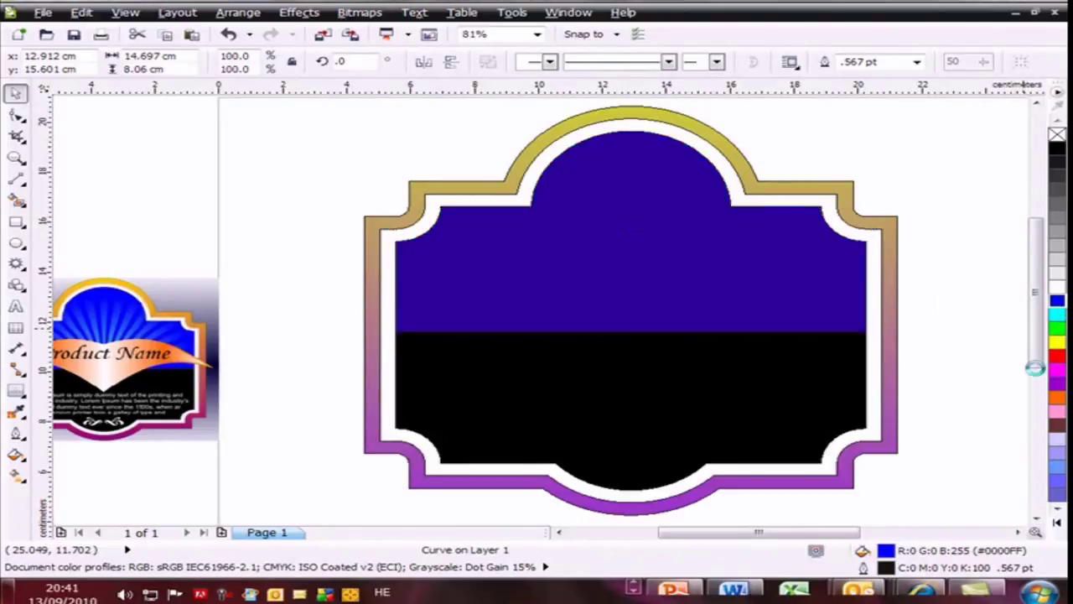
left_click(966, 318)
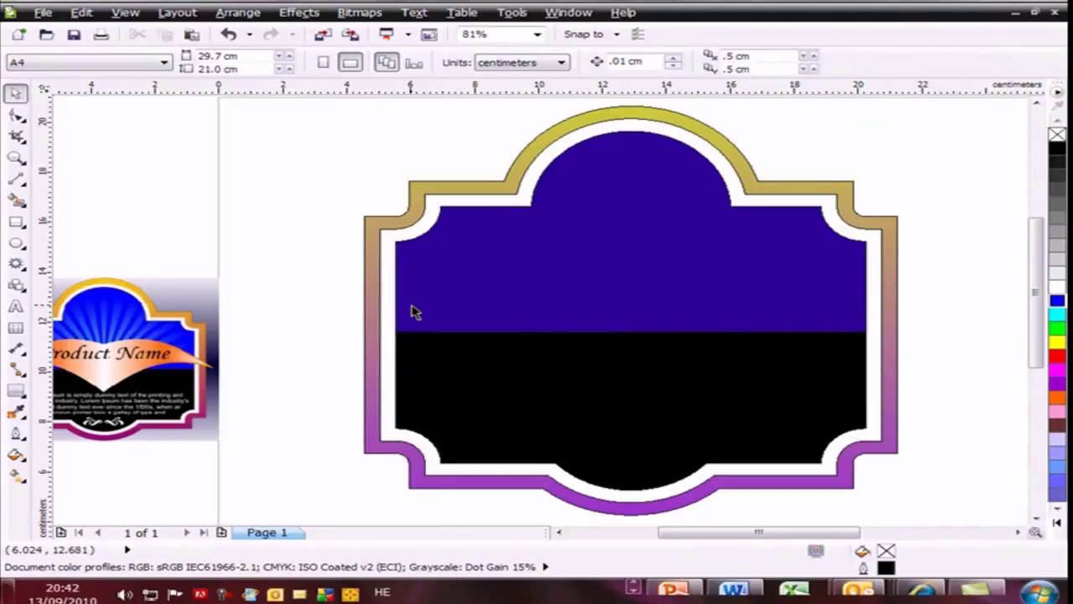
- Draw a square about 3.1 cm wide beside the label's upper left and set its rotation to 90 degrees
left_click(16, 223)
mouse_move(251, 158)
left_mouse_down()
mouse_move(371, 216)
mouse_move(358, 225)
mouse_move(314, 218)
mouse_move(350, 223)
left_mouse_up()
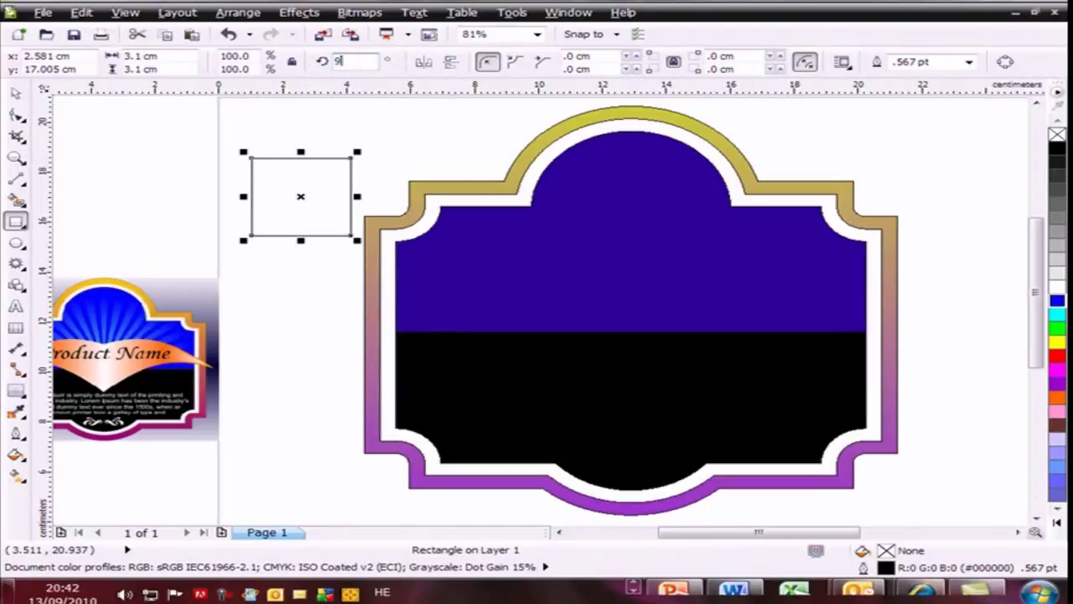
type("90")
key("Return")
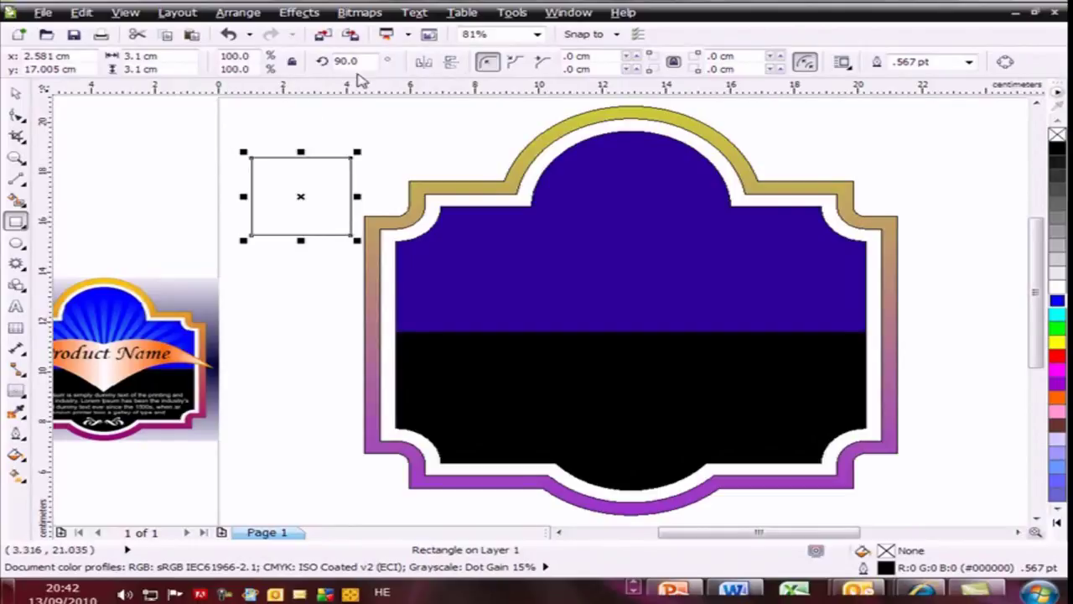
- Set the square's rotation to 180 degrees and turn it further to 225 degrees so it stands on one corner
left_click_drag(372, 61, 343, 58)
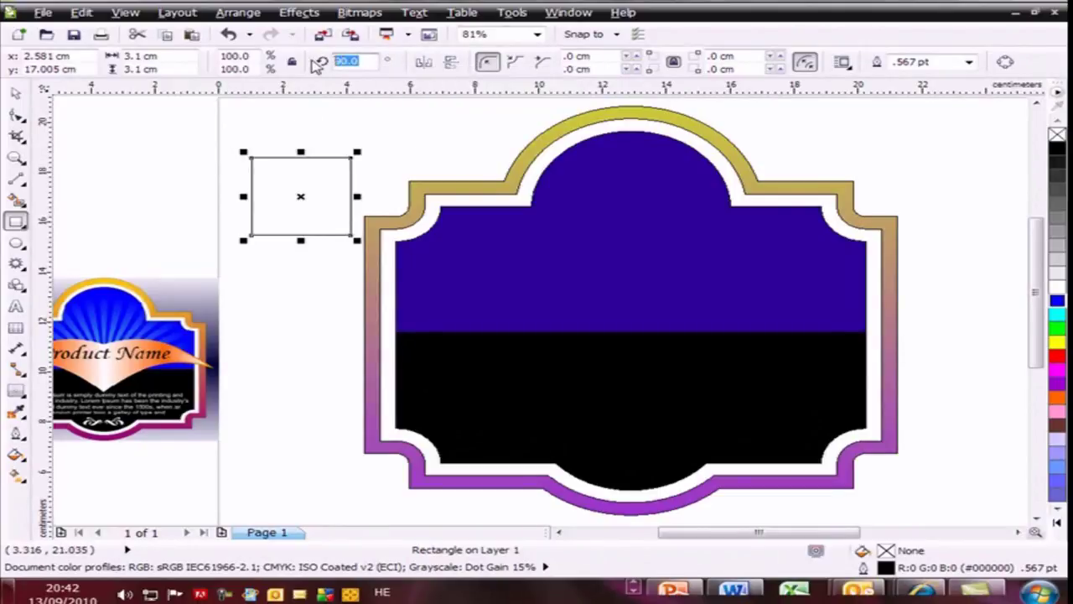
left_click(280, 167)
left_click(287, 171)
left_click_drag(366, 61, 337, 60)
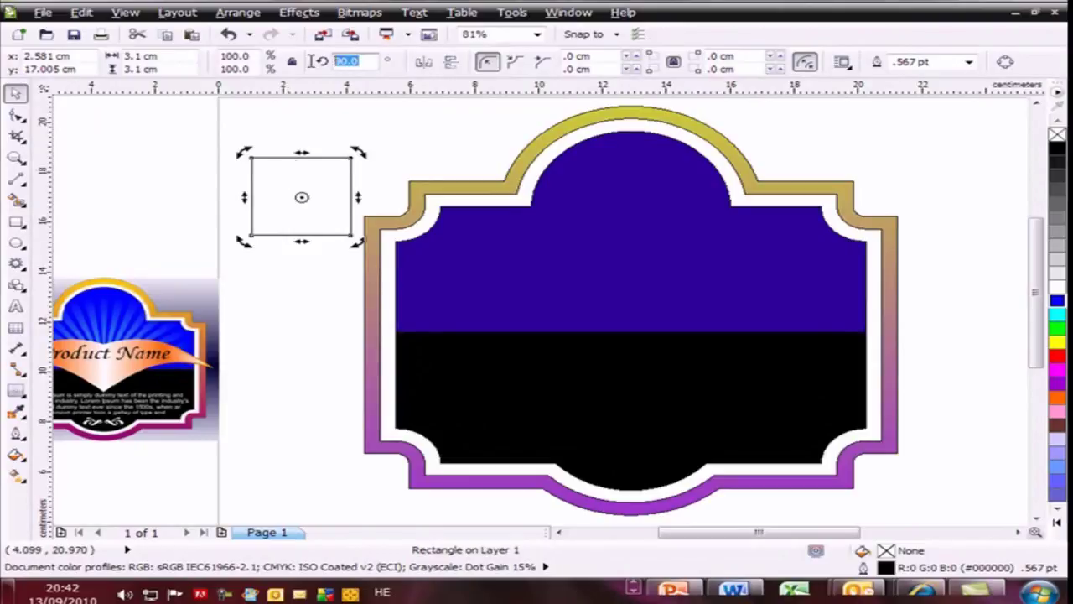
type("180")
key("Return")
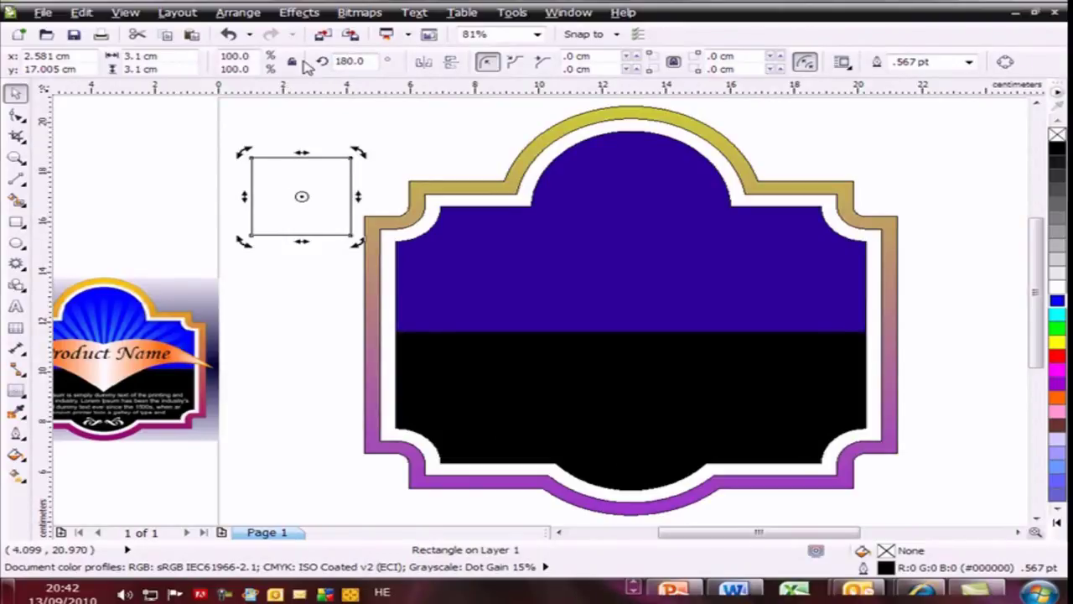
left_click_drag(358, 153, 300, 149)
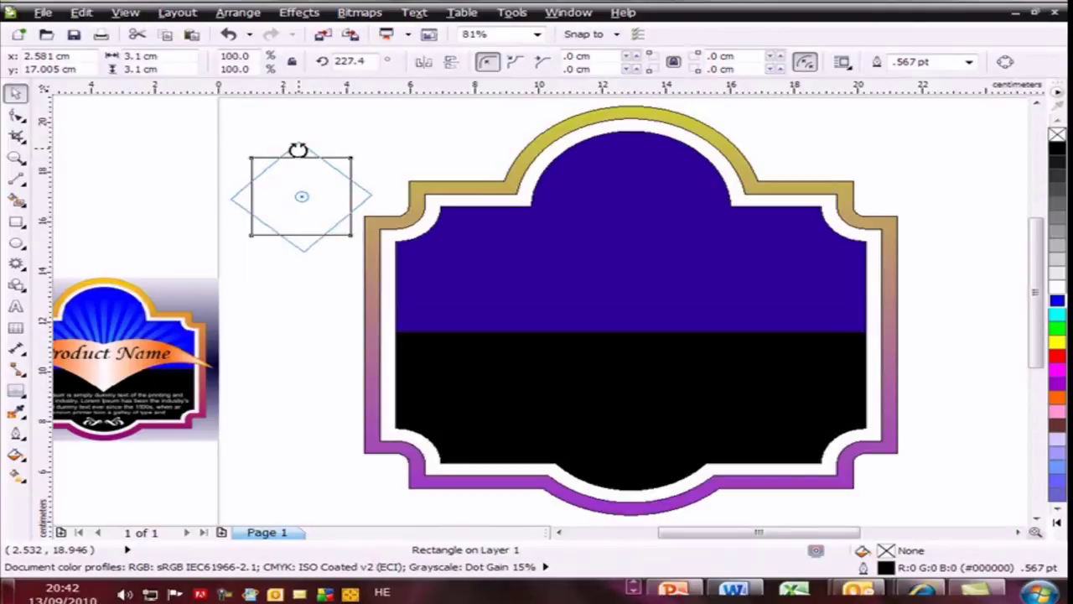
left_click_drag(297, 150, 295, 146)
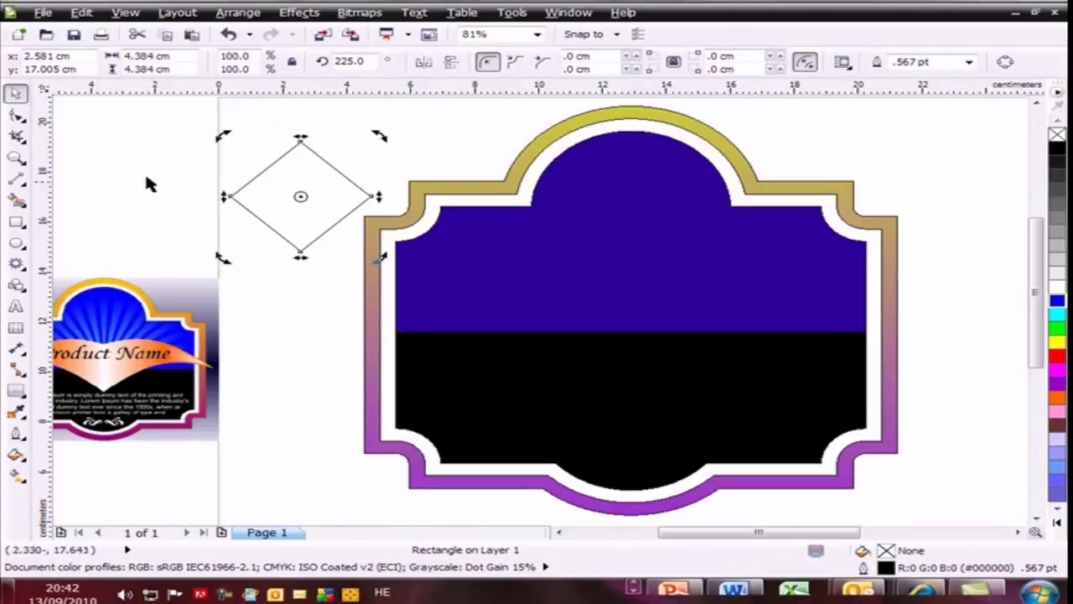
- Convert the diamond to curves and delete its top node to leave a downward-pointing triangle
left_click(15, 114)
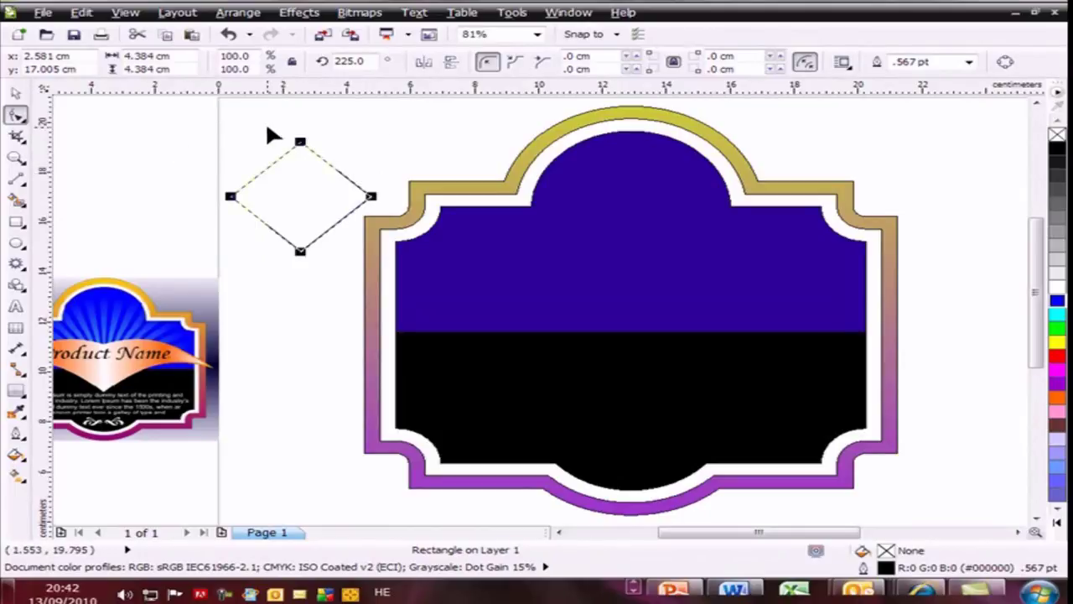
left_click(16, 92)
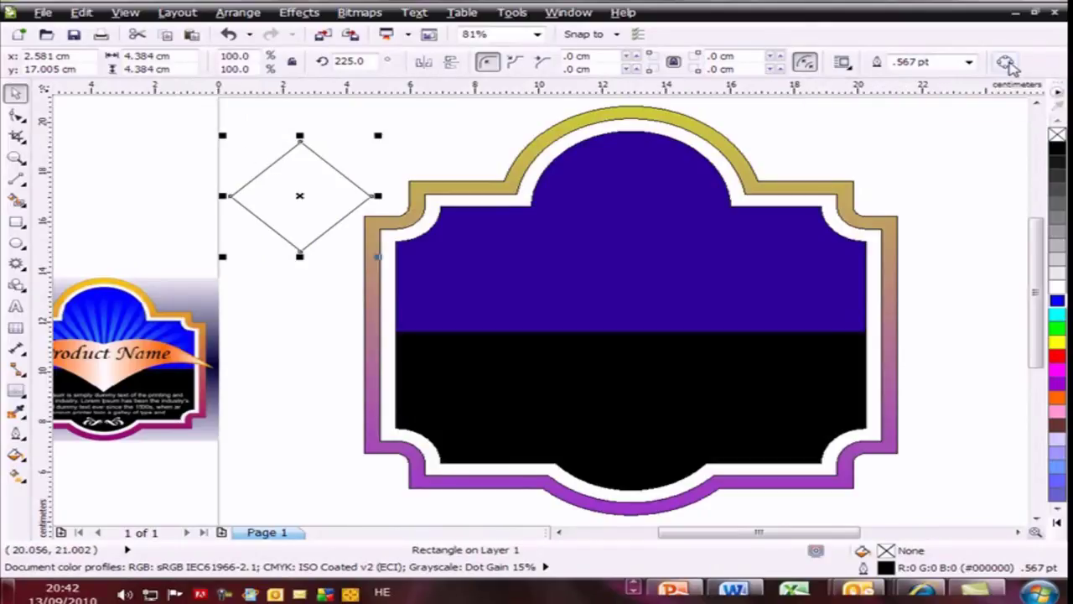
left_click(1007, 64)
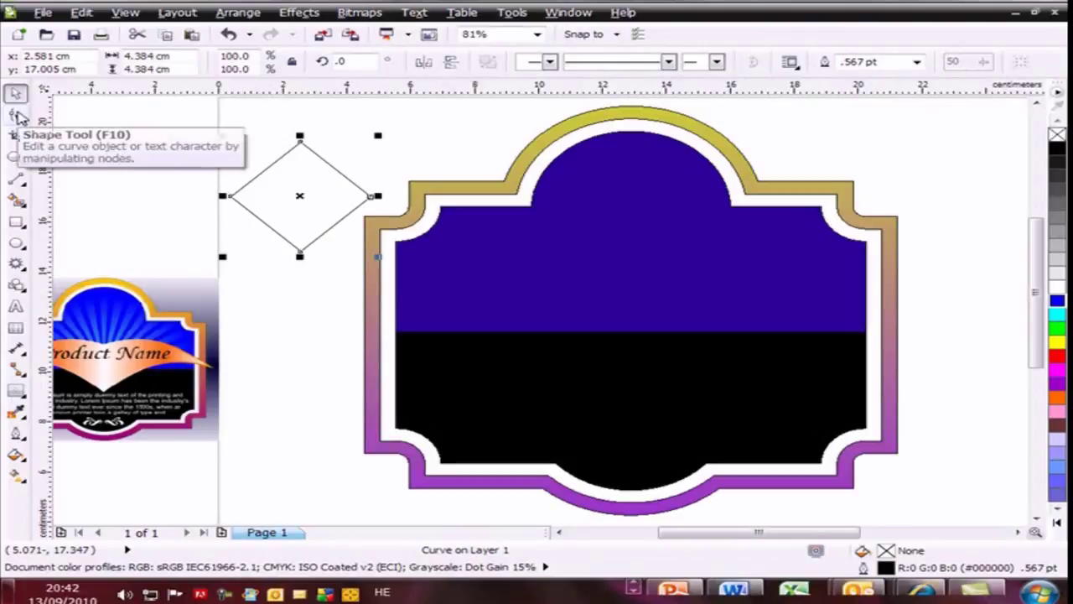
left_click(18, 116)
left_click_drag(338, 150, 337, 155)
key("Delete")
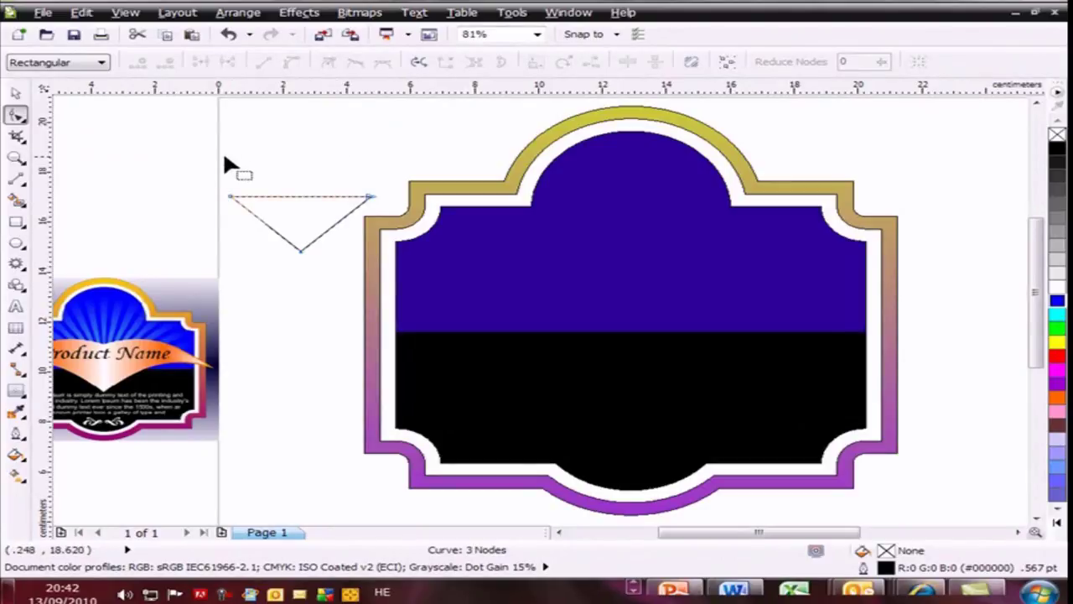
left_click(16, 94)
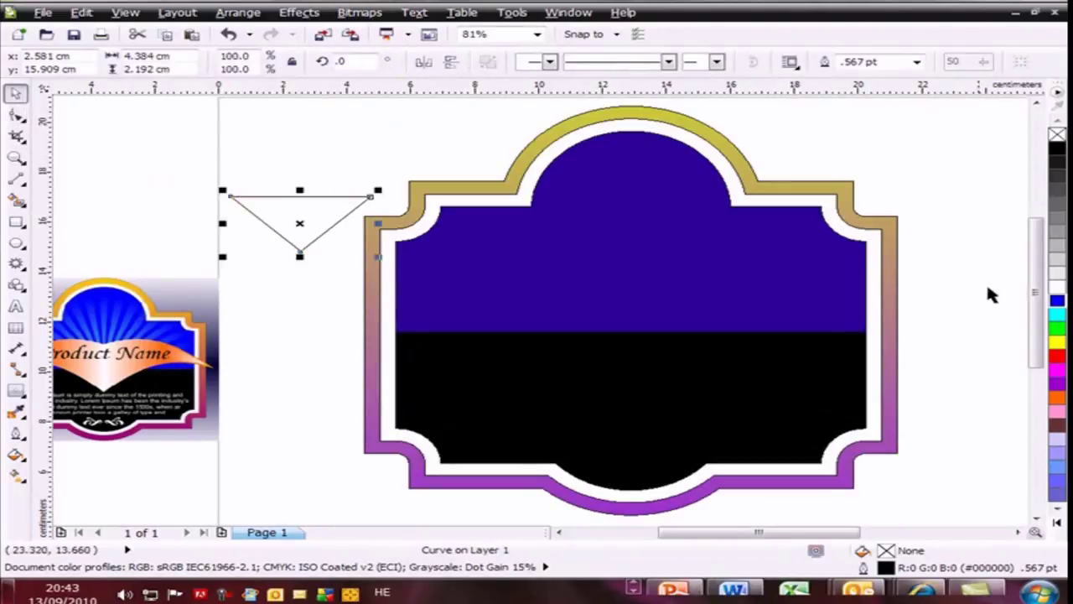
- Fill the triangle white and move it into the dome at the top of the label's blue area
left_click(1056, 286)
left_click_drag(311, 211, 644, 170)
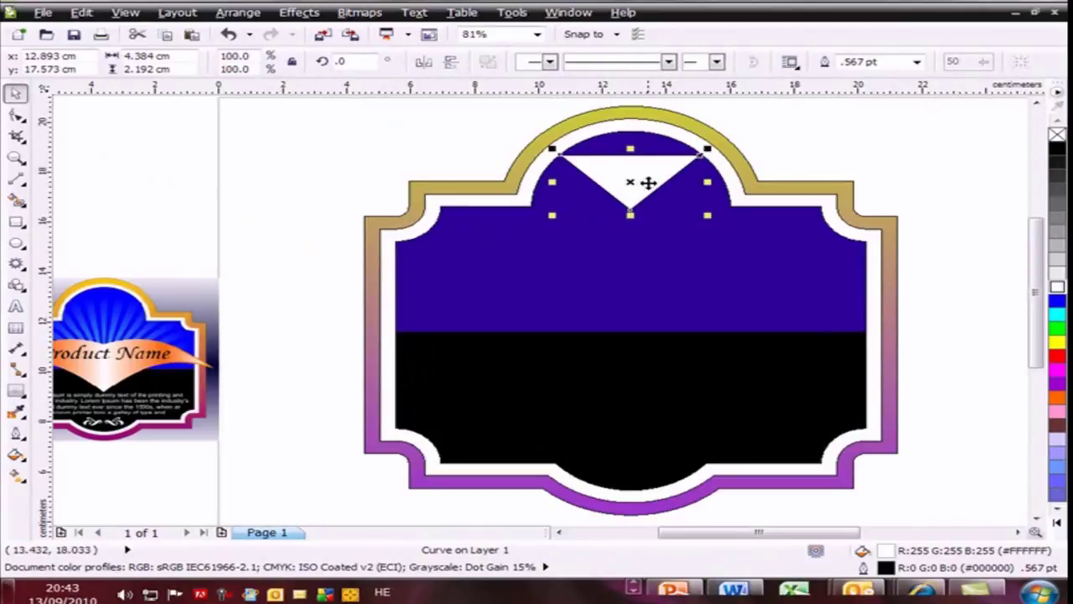
- Stretch the triangle to about 7.03 cm tall, down to the blue-black boundary, and narrow it symmetrically to about 0.62 cm wide
left_click_drag(631, 215, 642, 338)
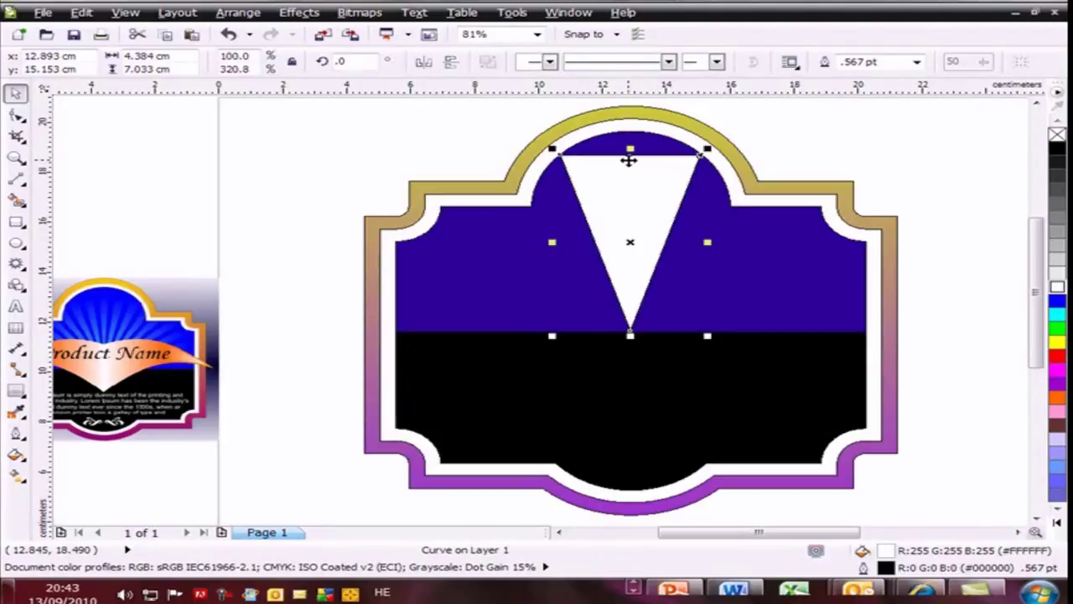
mouse_move(706, 243)
left_mouse_down()
mouse_move(629, 246)
mouse_move(701, 245)
left_mouse_up()
key("ctrl+z")
left_click_drag(708, 244, 646, 242)
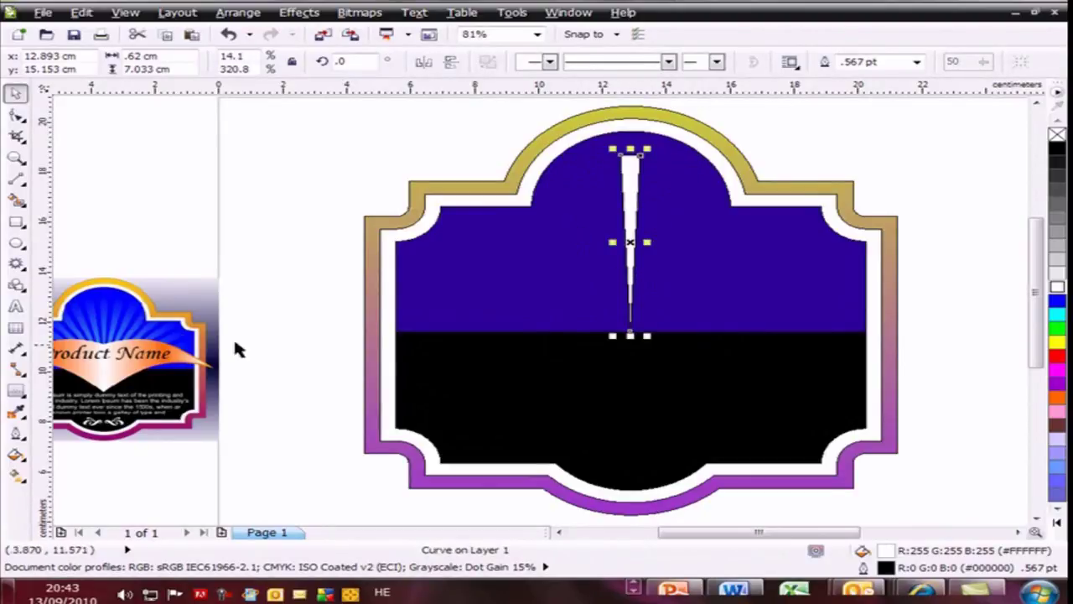
- Apply a linear transparency to the ray, fading from its lower tip towards its upper end, and remove its outline
left_click(17, 392)
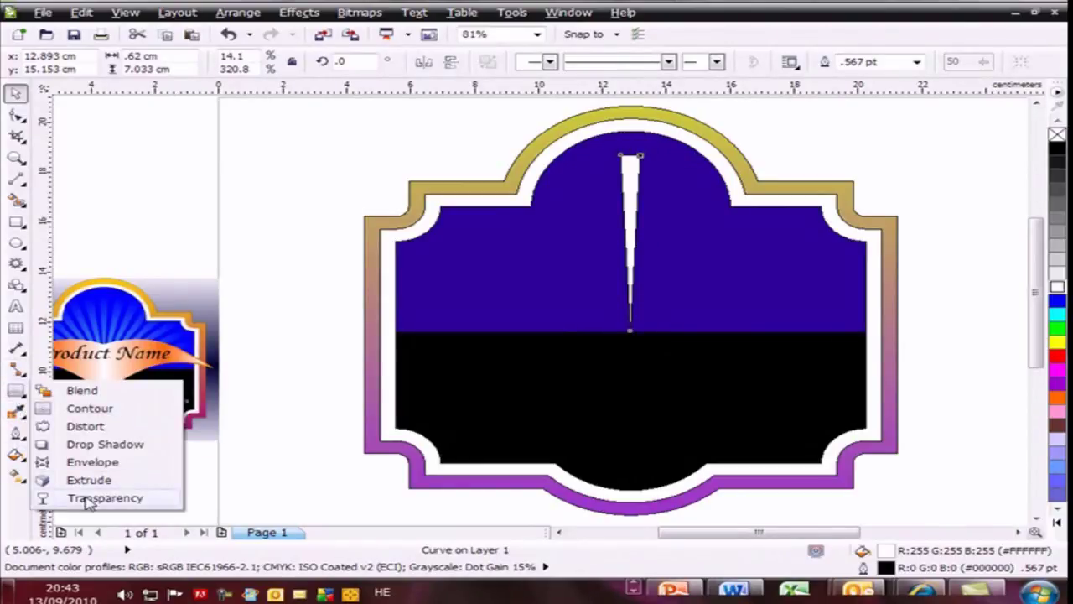
left_click(84, 497)
left_click_drag(625, 336, 628, 139)
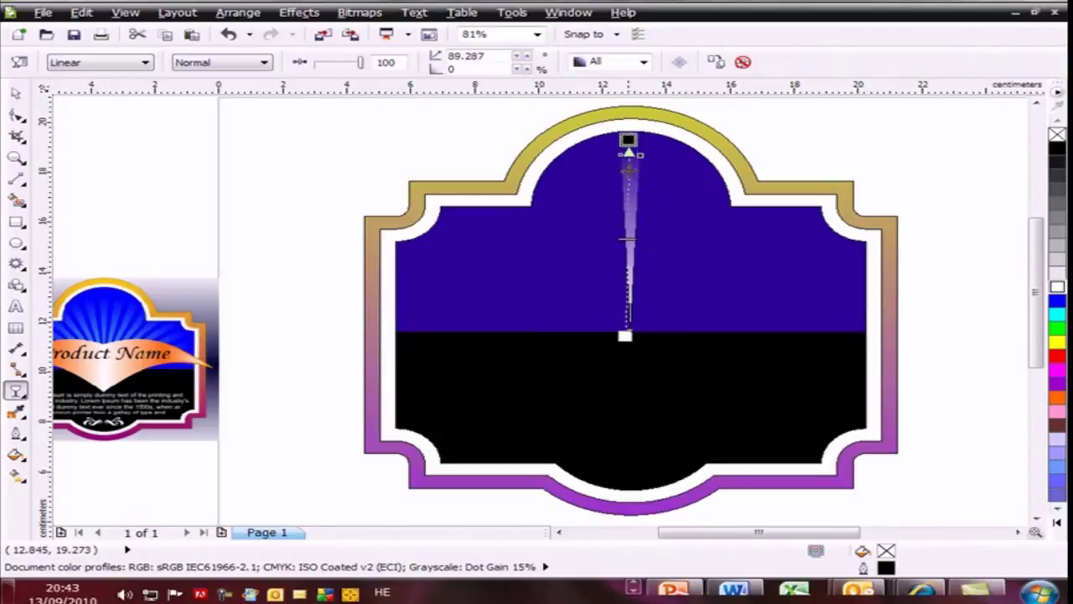
left_click(16, 93)
left_click(253, 251)
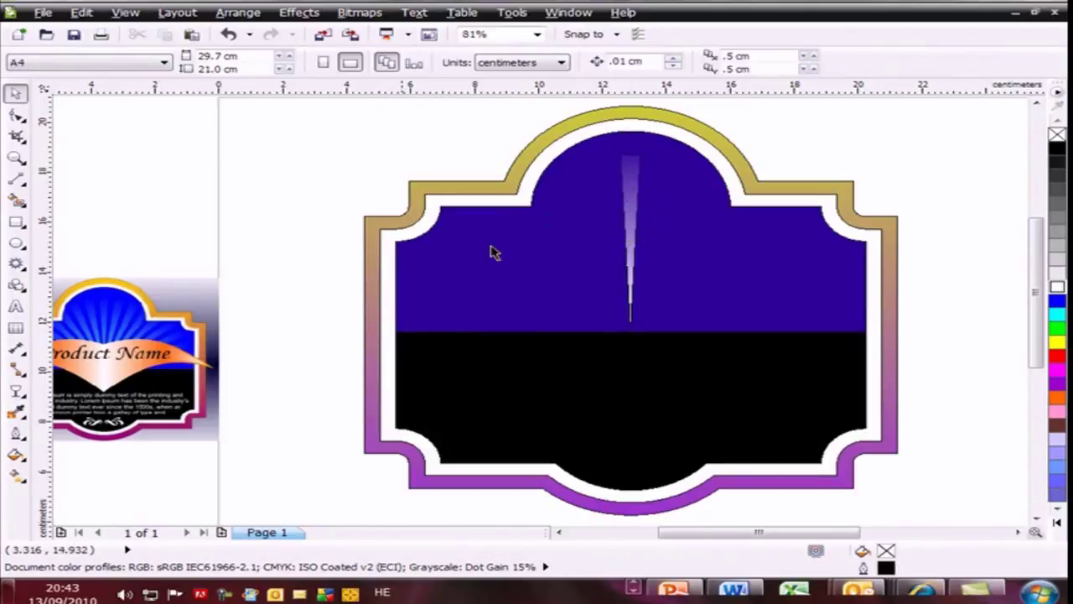
left_click(639, 201)
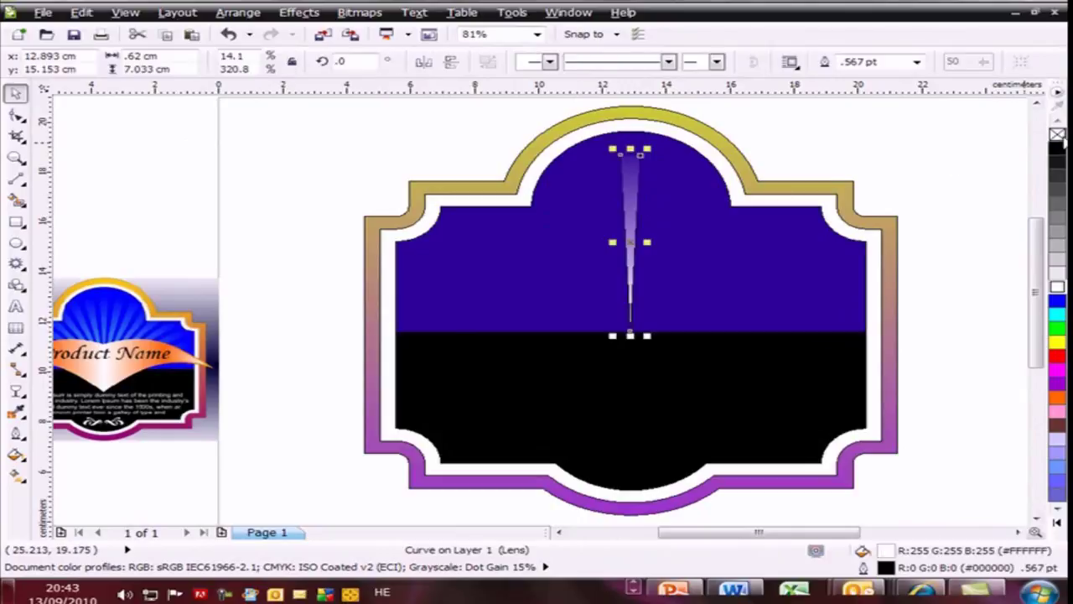
left_click(406, 168)
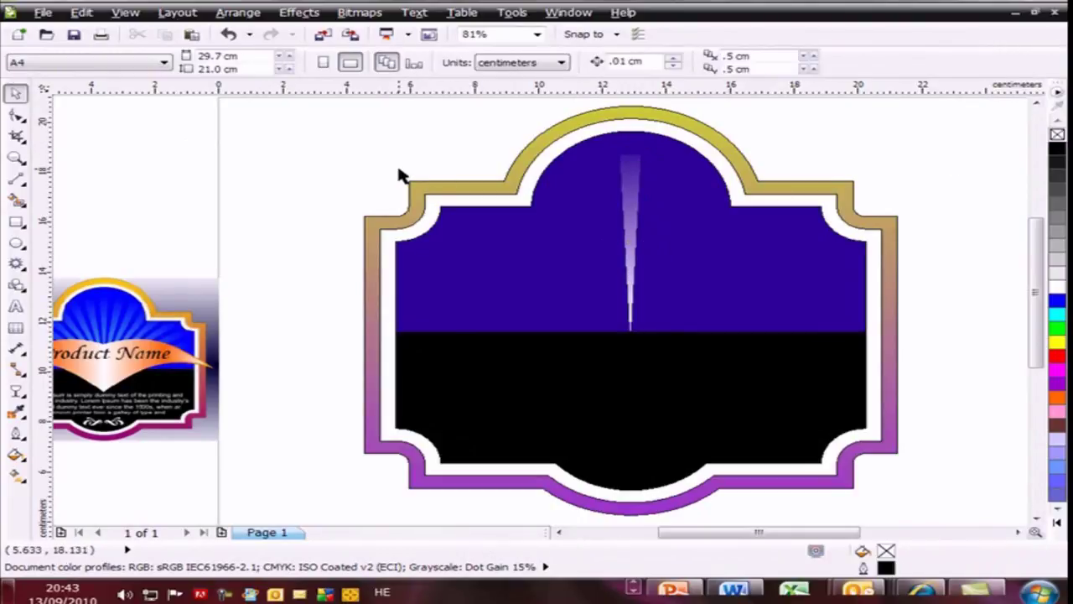
- Select the ray and open the Rotate transformation settings
left_click(634, 194)
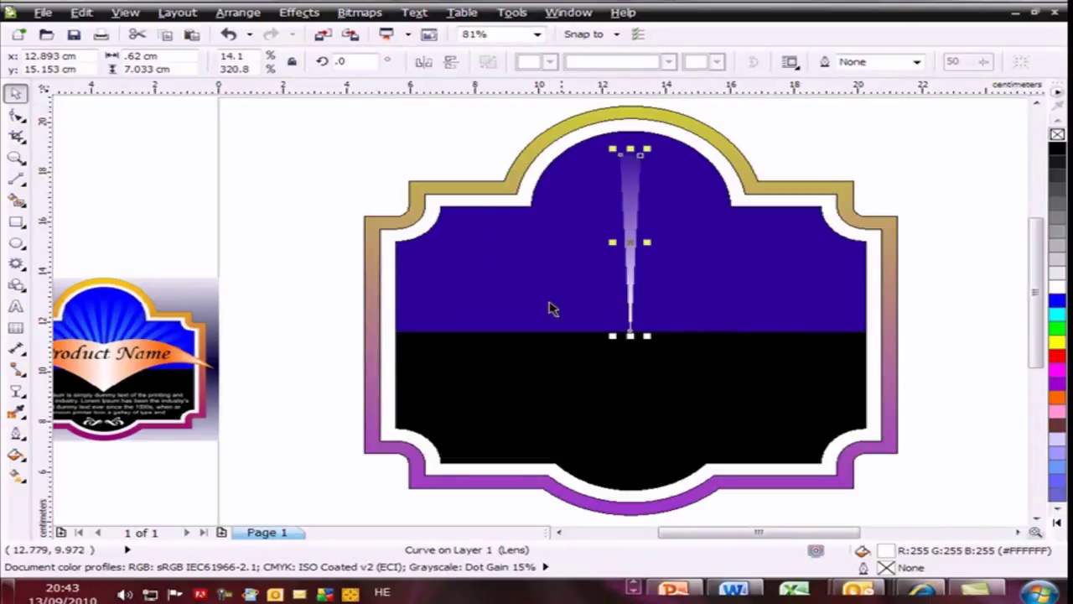
left_click(178, 13)
mouse_move(231, 15)
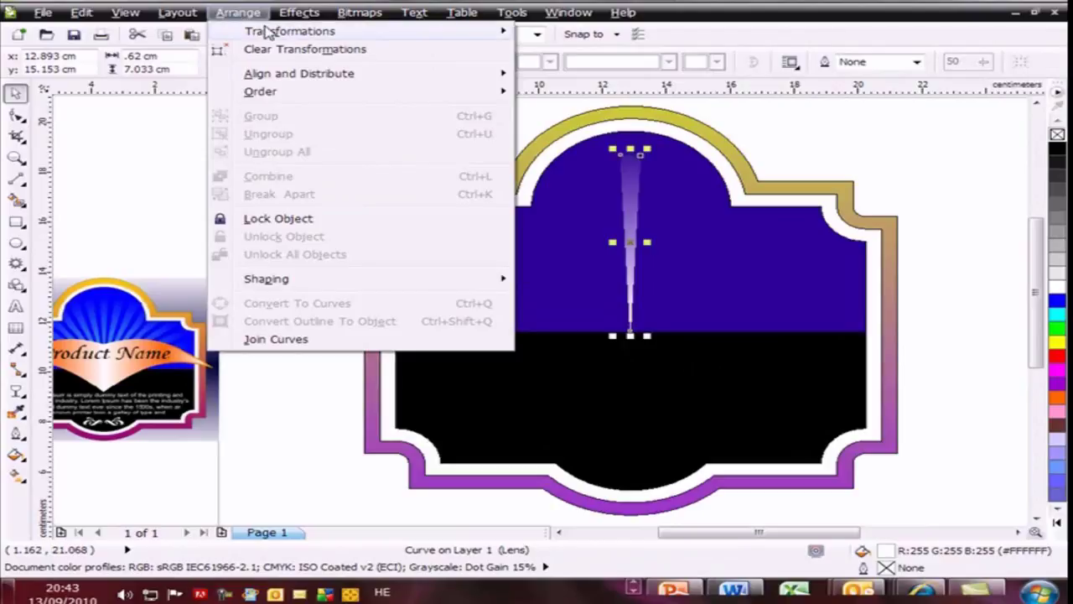
mouse_move(268, 31)
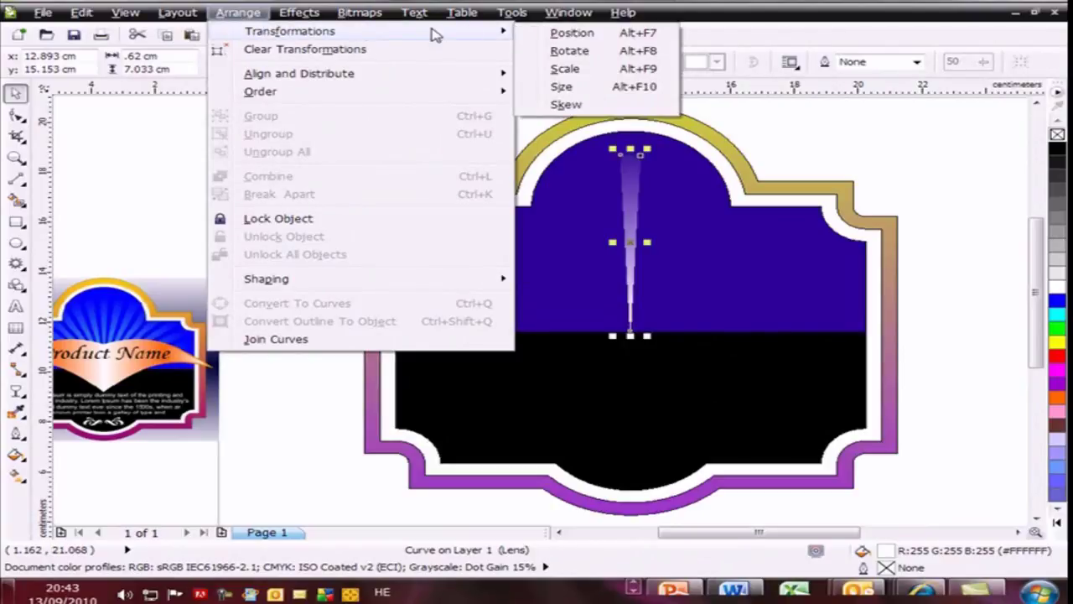
left_click(568, 14)
left_click(568, 13)
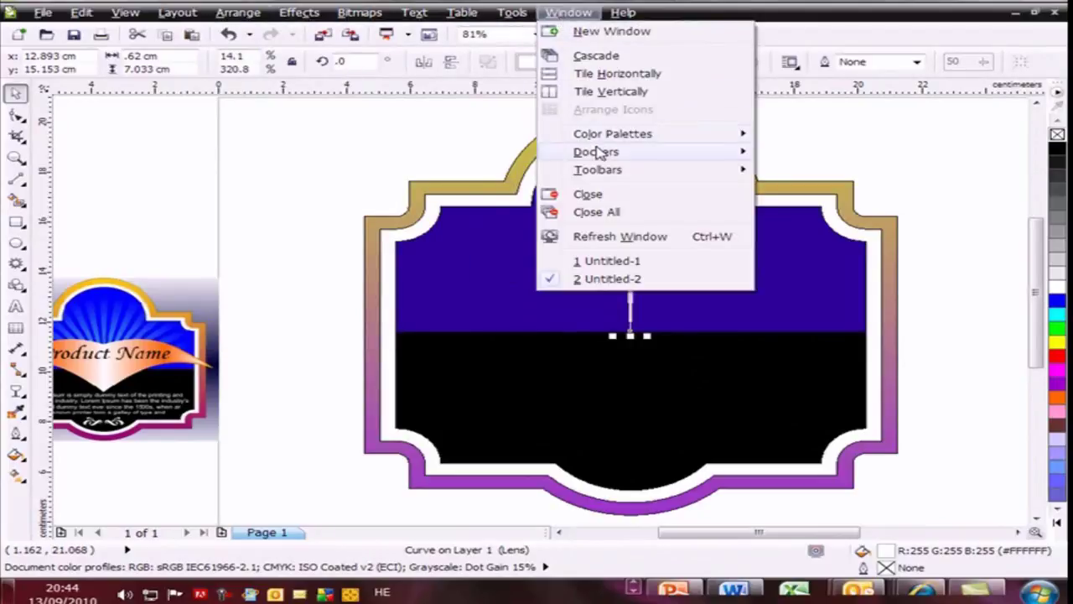
mouse_move(598, 158)
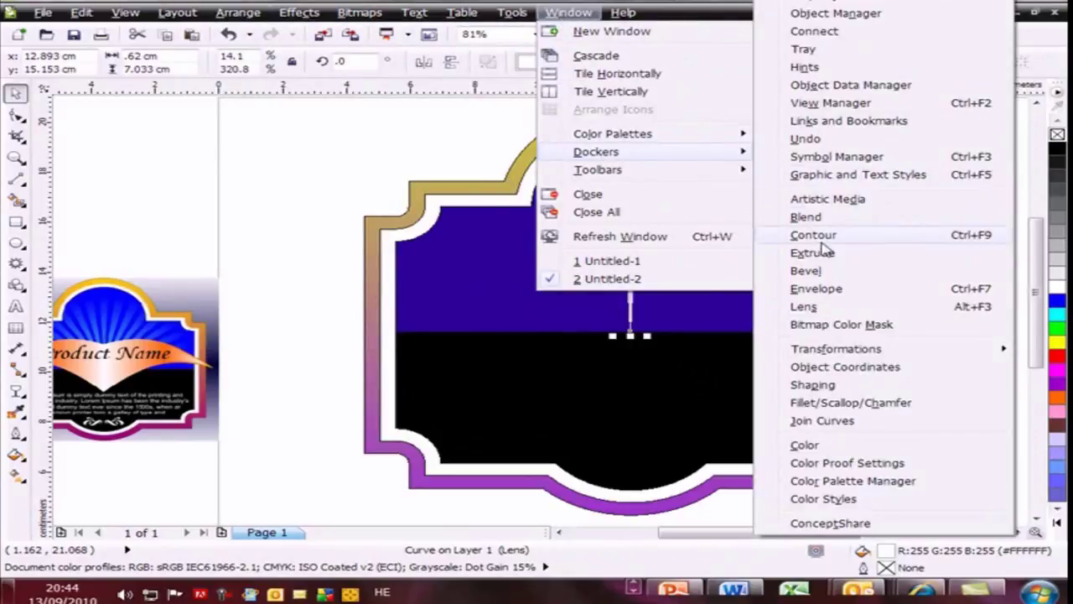
mouse_move(830, 352)
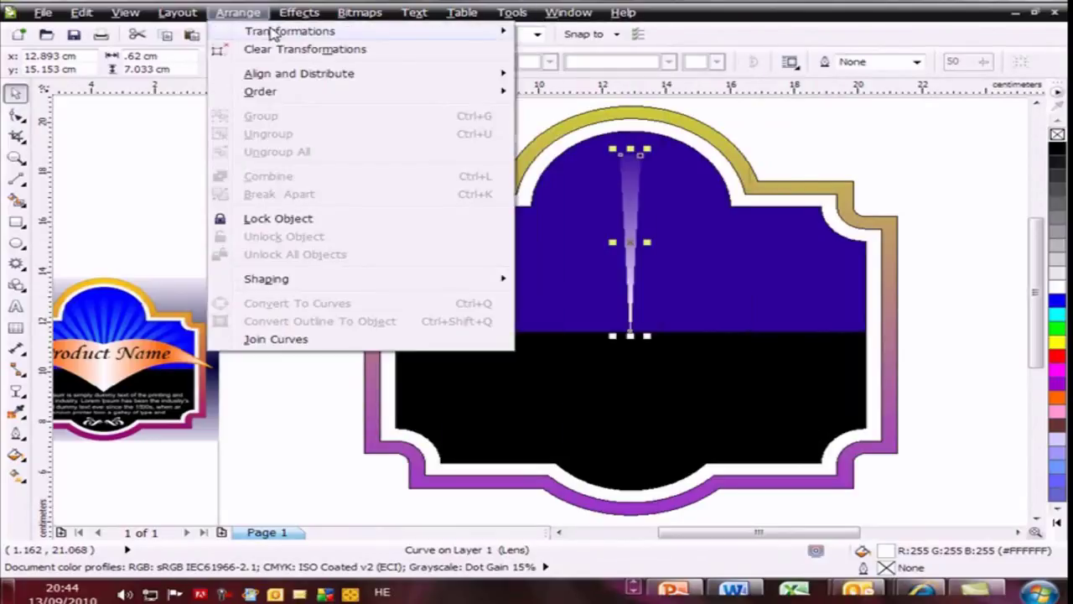
left_click(560, 53)
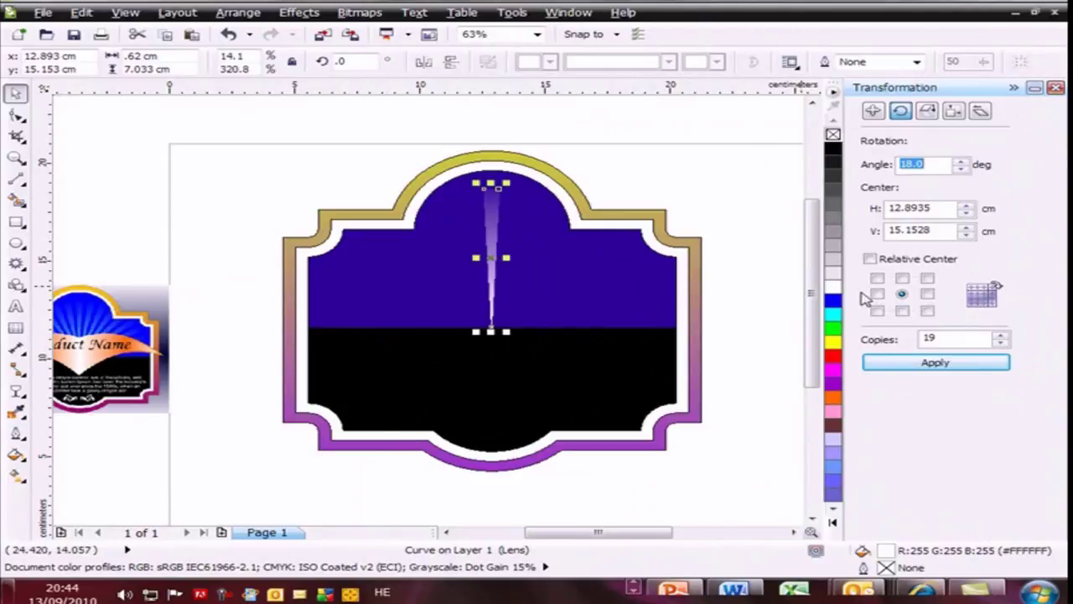
- Try making 1 copy of the ray rotated 18 degrees about its middle, and undo it
left_click_drag(966, 334, 854, 338)
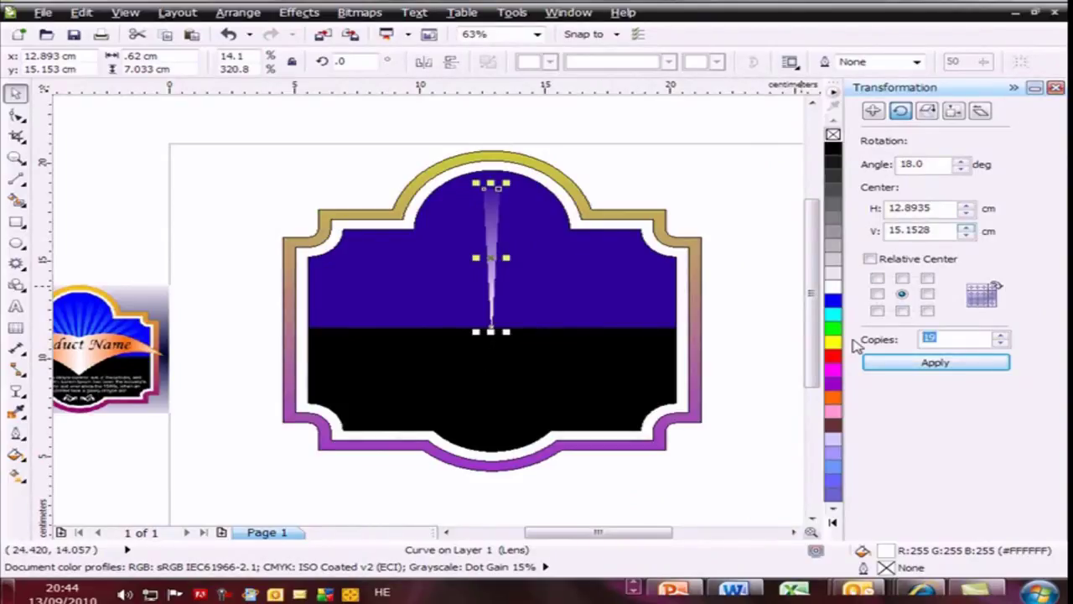
type("1")
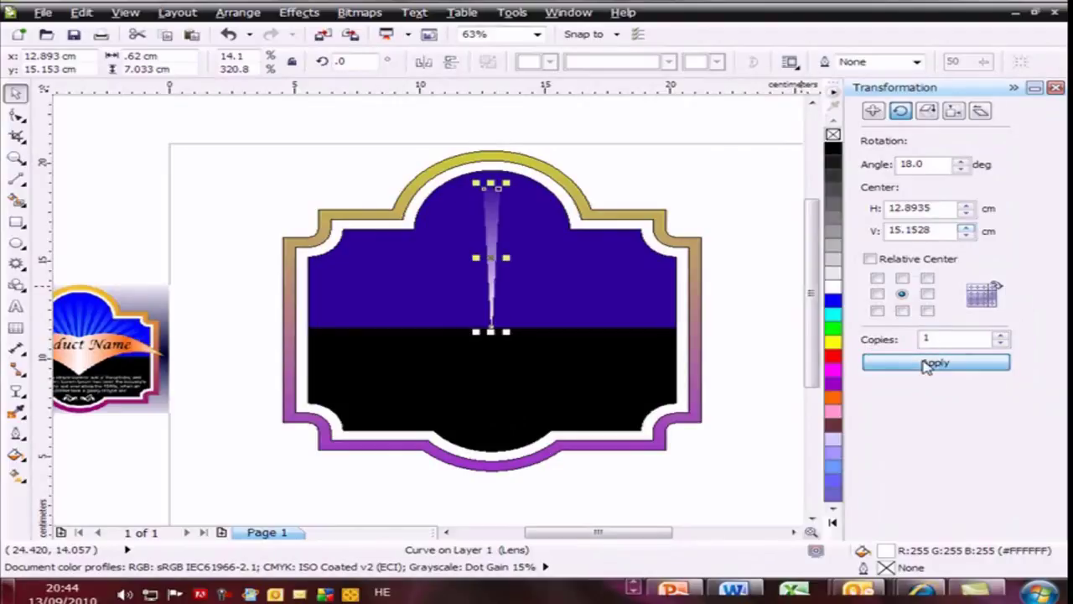
left_click(927, 364)
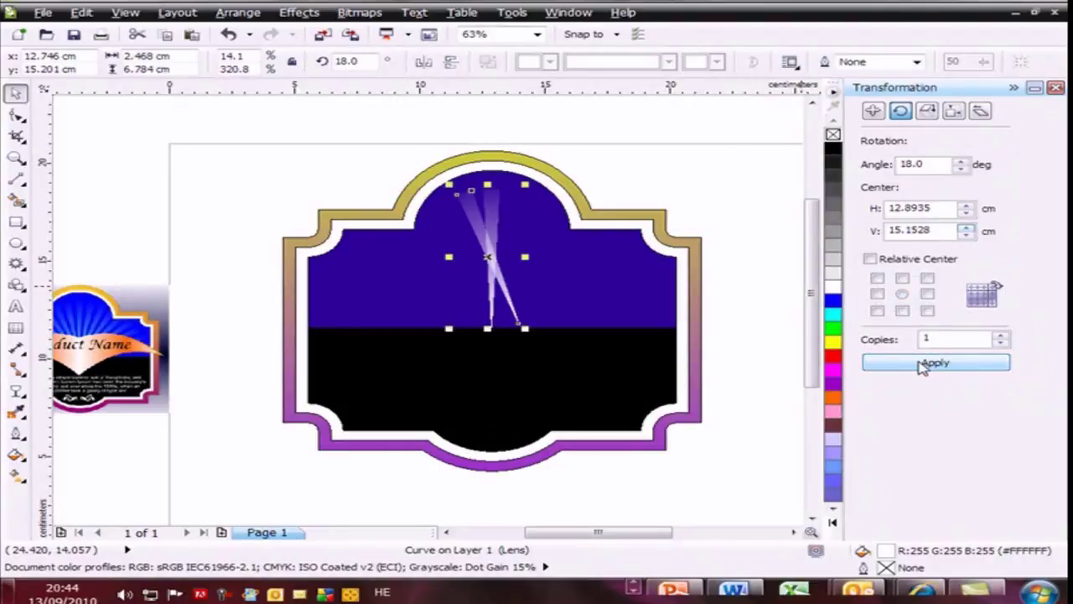
key("ctrl+z")
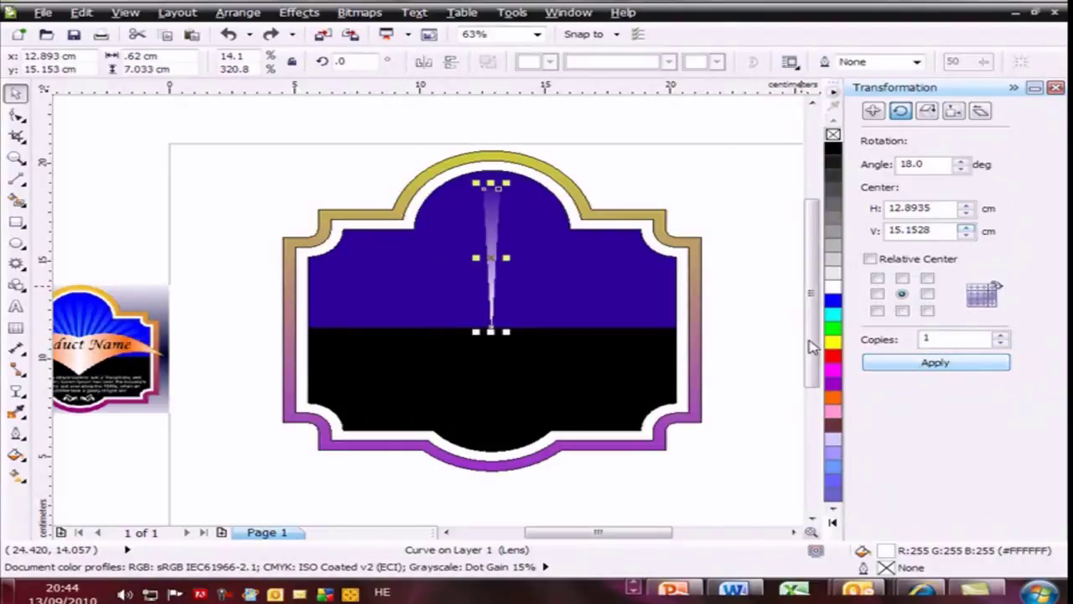
- Move the ray's centre of rotation down to its lower tip at the blue-black boundary
left_click(14, 94)
left_click(492, 222)
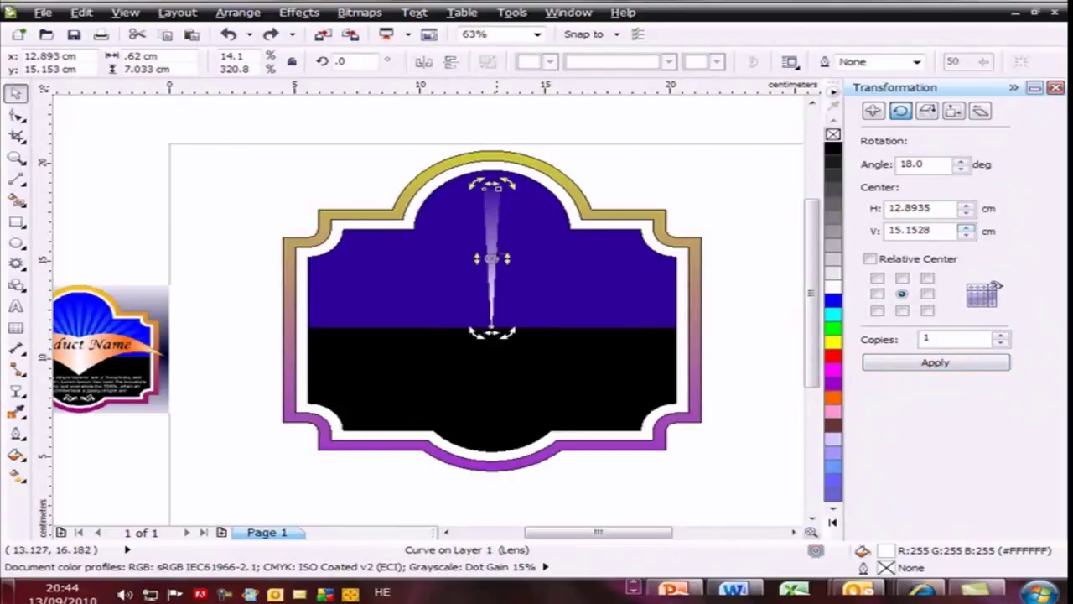
left_click_drag(492, 258, 491, 326)
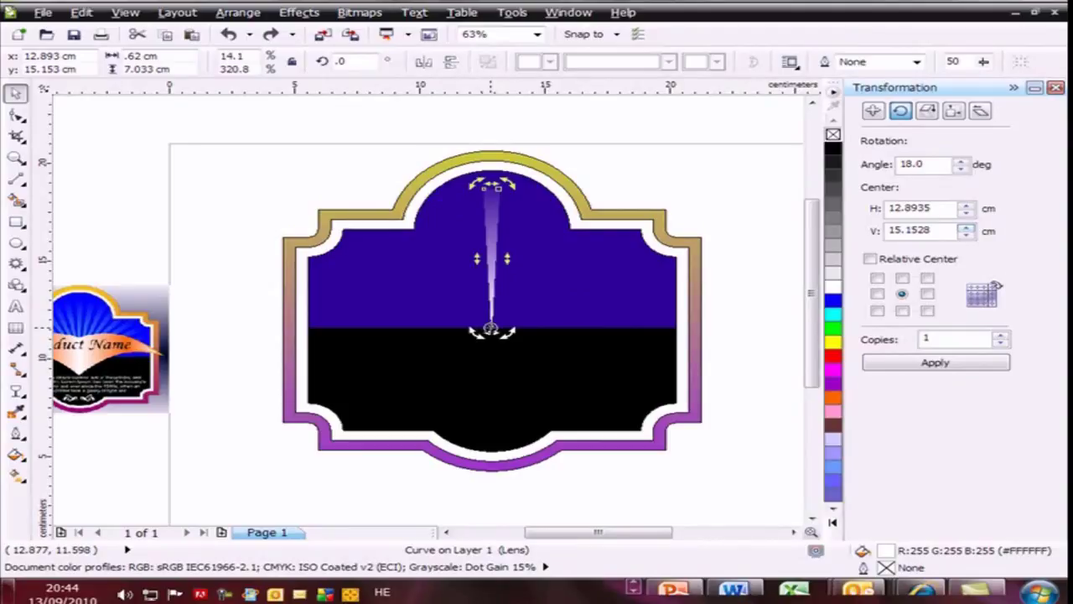
left_click(492, 327)
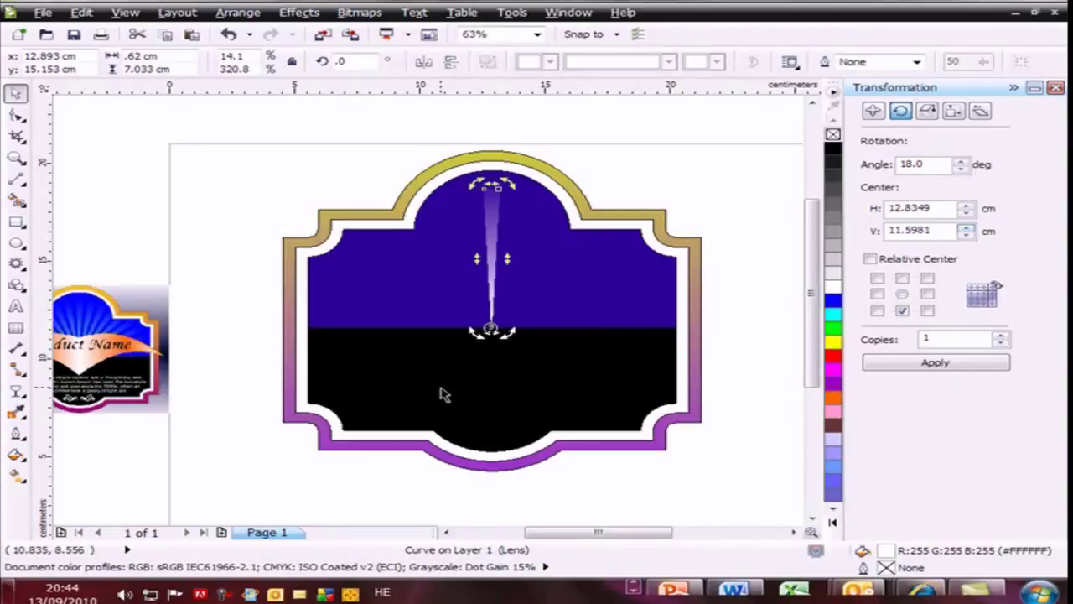
- Try making 1 copy of the ray rotated 18 degrees about its lower tip, and undo it
left_click(902, 366)
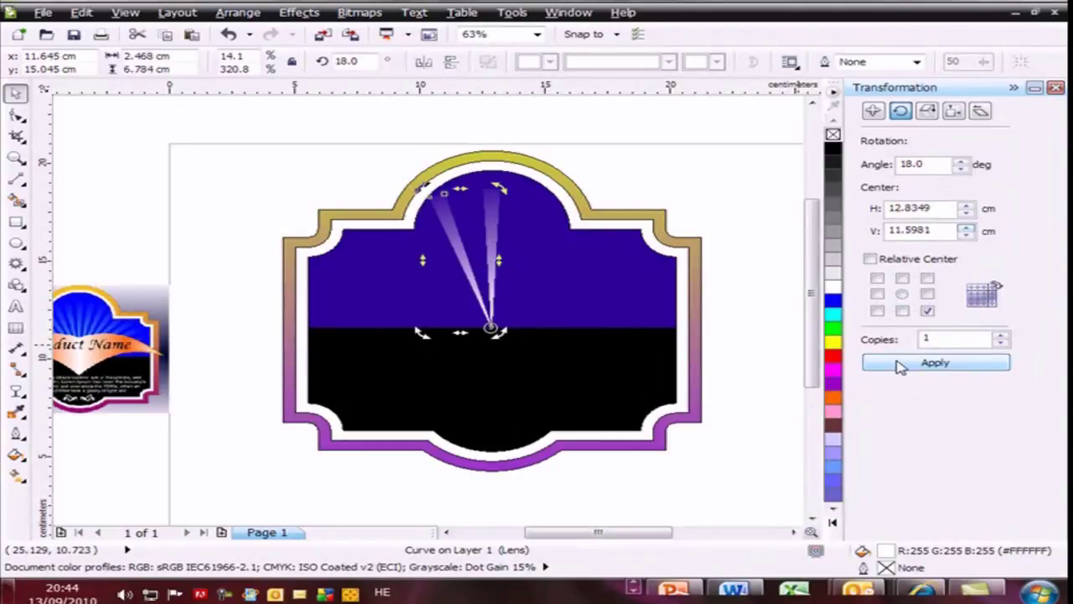
key("ctrl+z")
- Set the rotation angle to 10 degrees, test it with one copy of the ray, and undo that copy
left_click_drag(916, 163, 884, 164)
type("10")
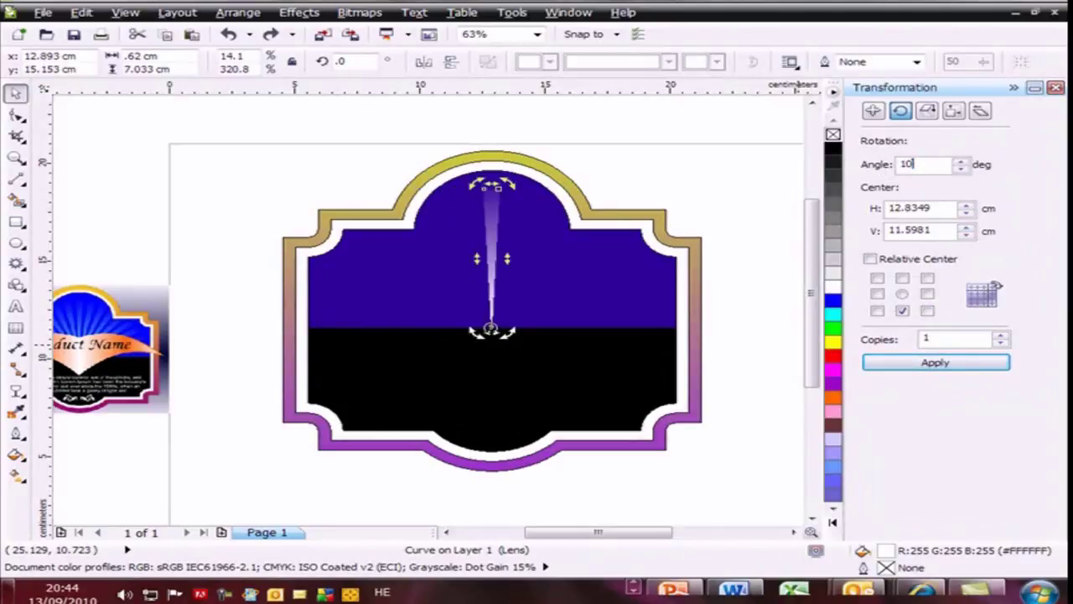
left_click(908, 363)
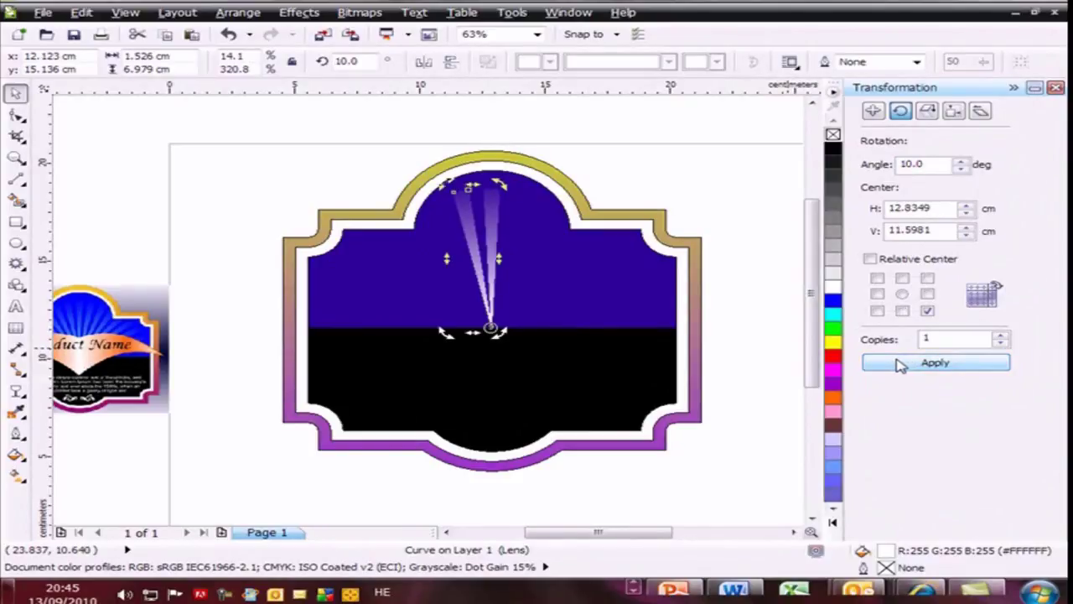
key("ctrl+z")
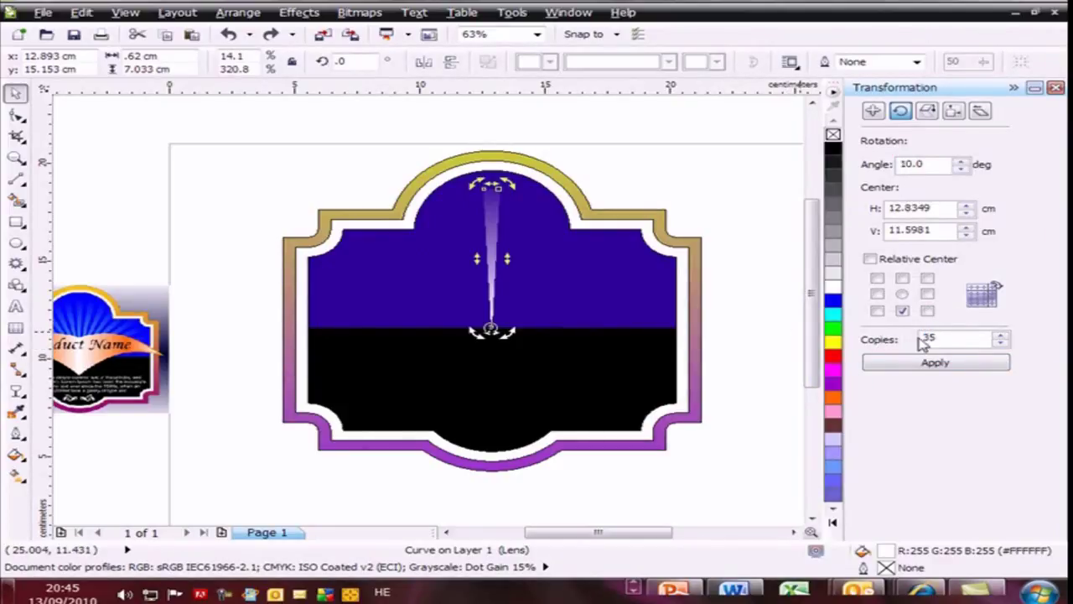
- Create 35 rotated copies of the ray around its lower tip to form a full sunburst, and clear the selection
left_click(882, 366)
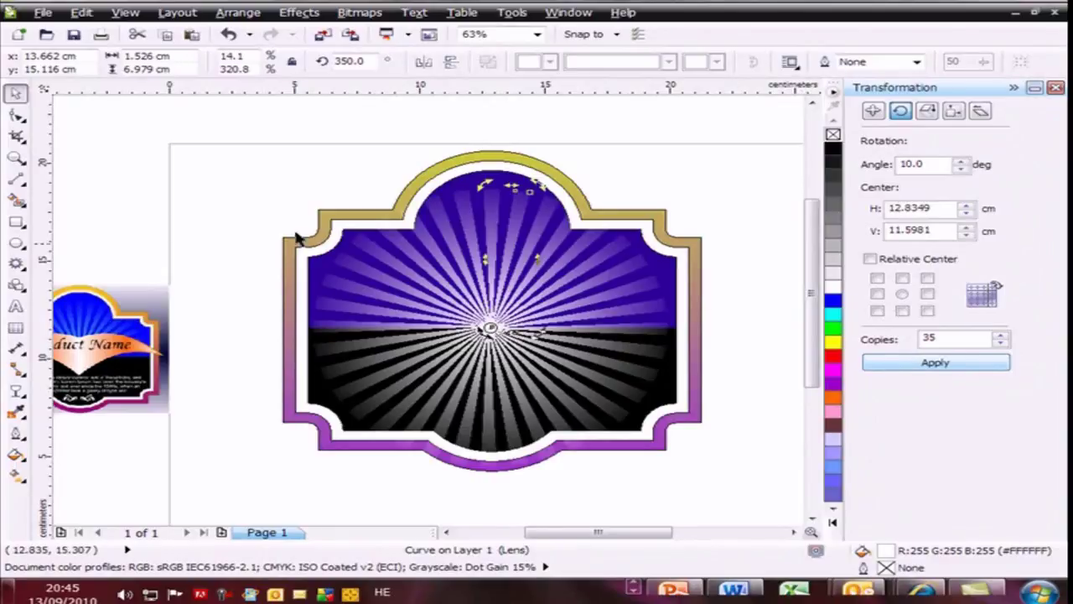
left_click(197, 182)
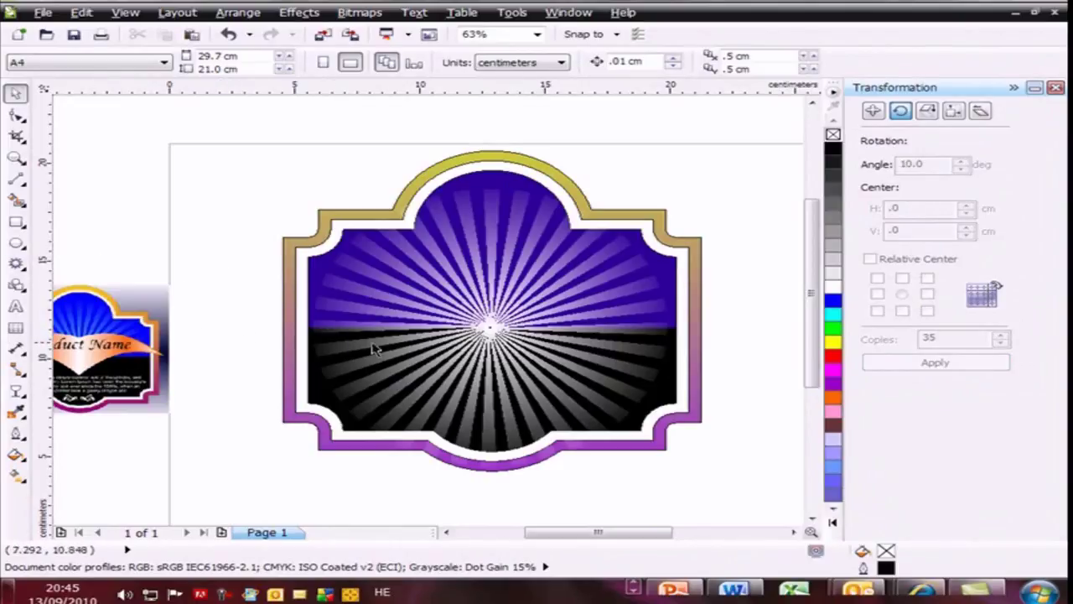
- Try deleting the rays over the black lower half, undo both deletions, and clear the selection
mouse_move(236, 316)
left_mouse_down()
mouse_move(311, 383)
mouse_move(558, 469)
mouse_move(569, 484)
left_mouse_up()
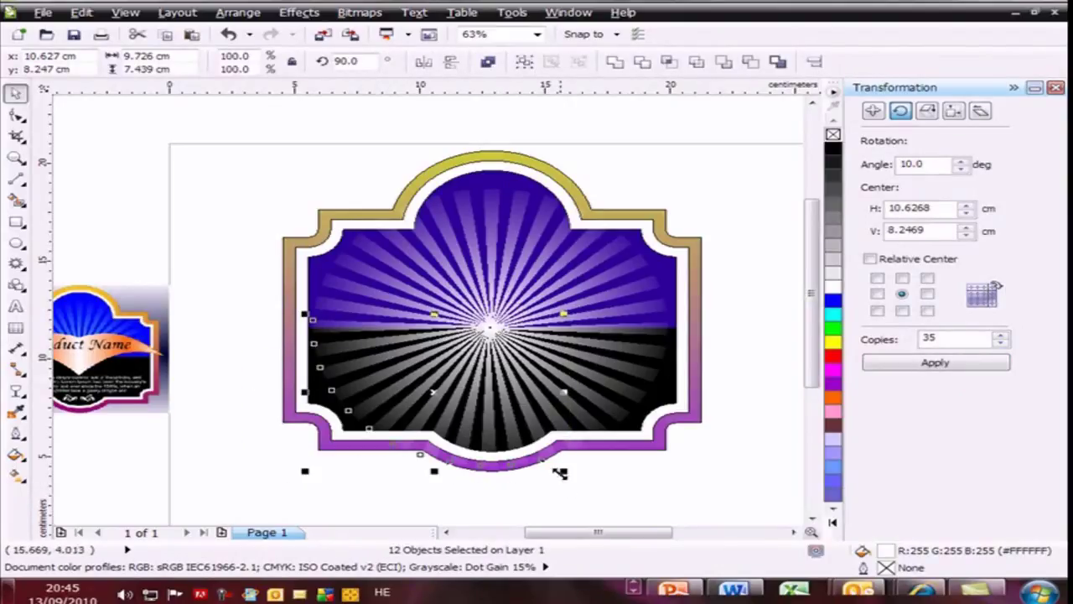
key("Delete")
left_click_drag(388, 486, 787, 317)
key("Delete")
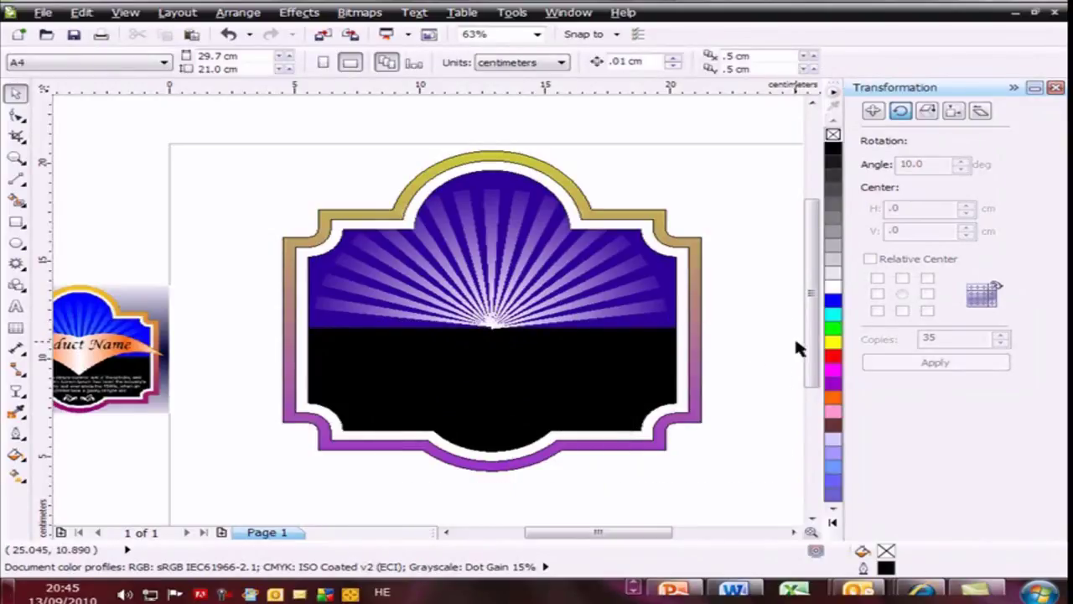
key("ctrl+z")
key("ctrl+z")
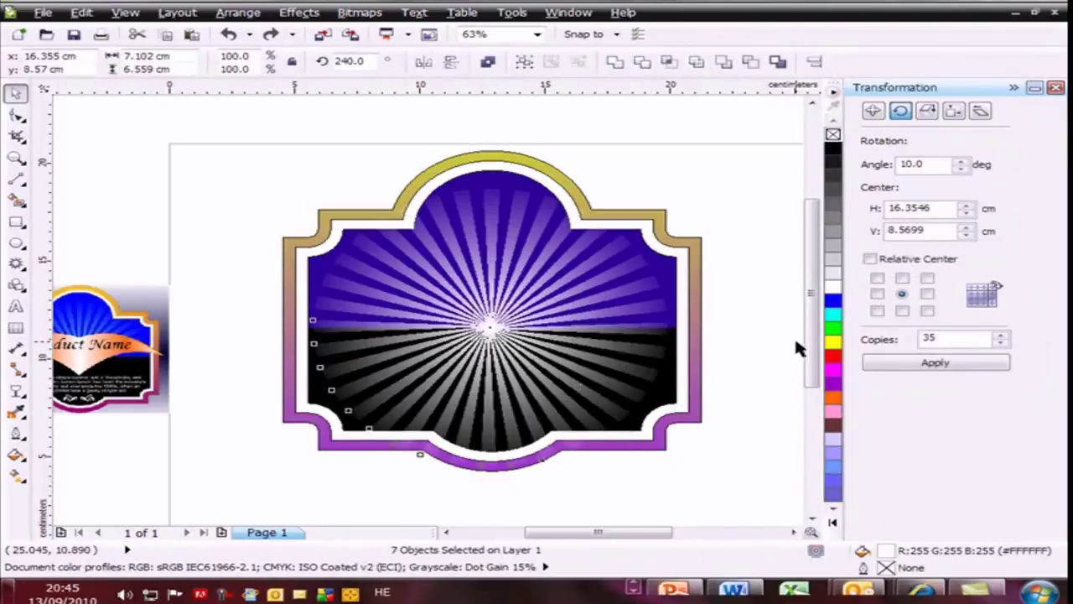
left_click(193, 238)
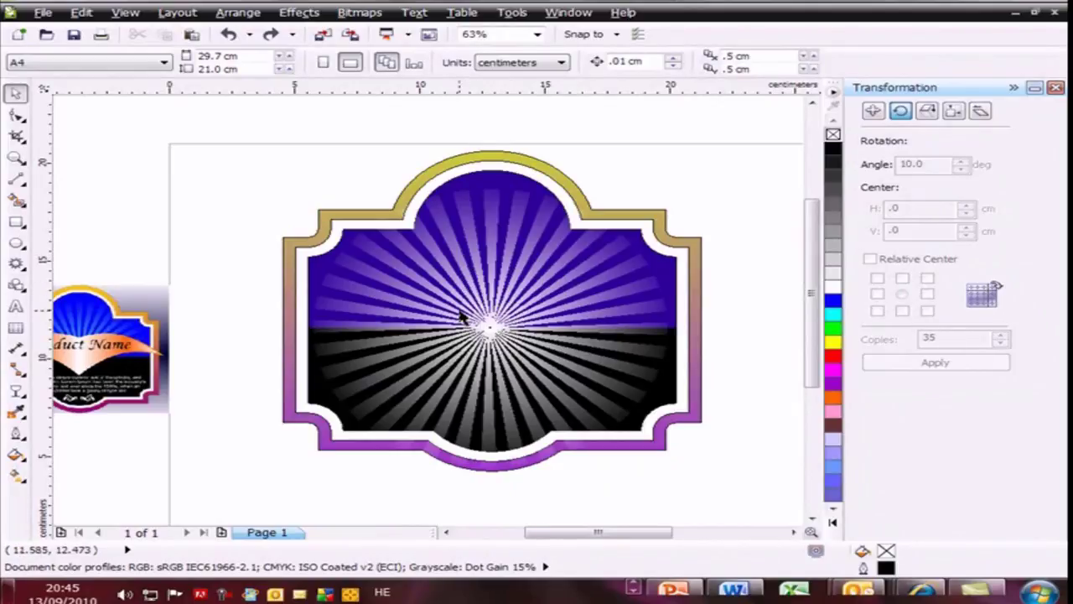
- Draw an ellipse about 17.5 cm wide and 4.25 cm tall across the label's middle and centre it horizontally on the outer frame
left_click(15, 243)
left_click_drag(275, 277, 714, 364)
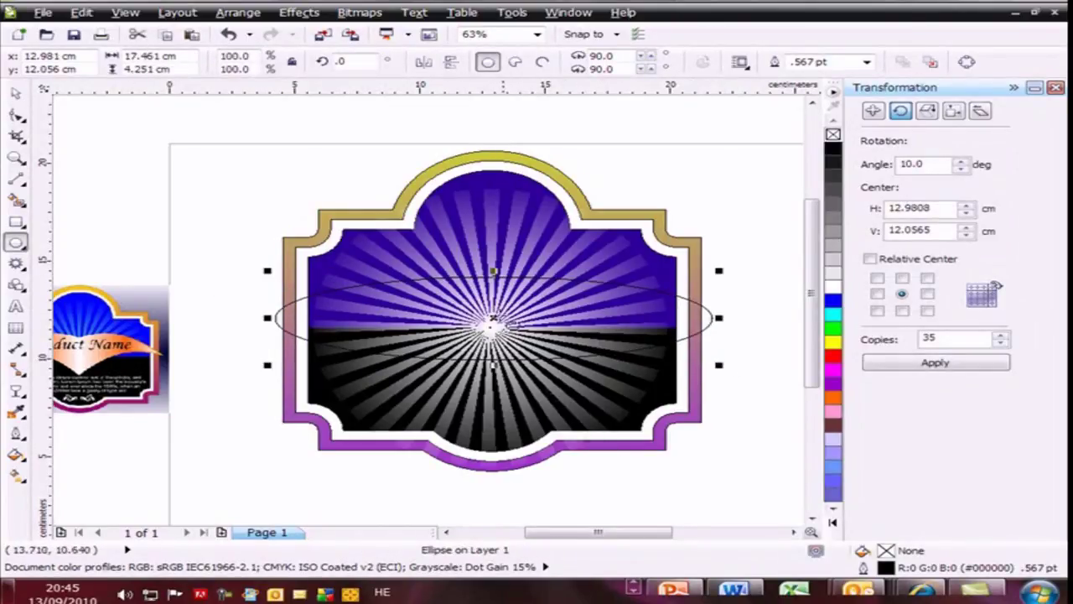
left_click(15, 93)
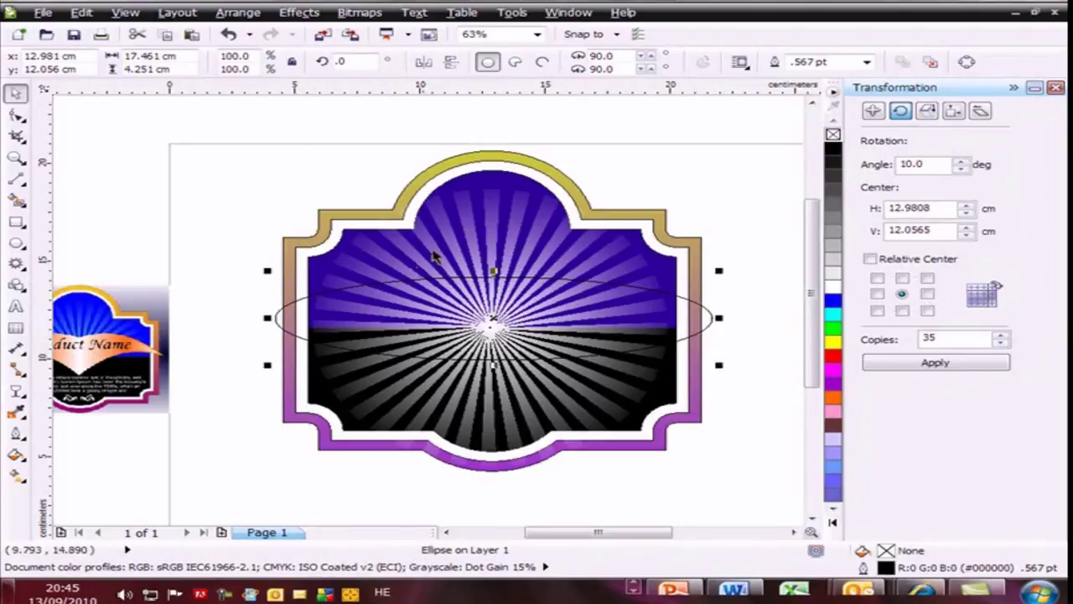
left_click(495, 158, "shift")
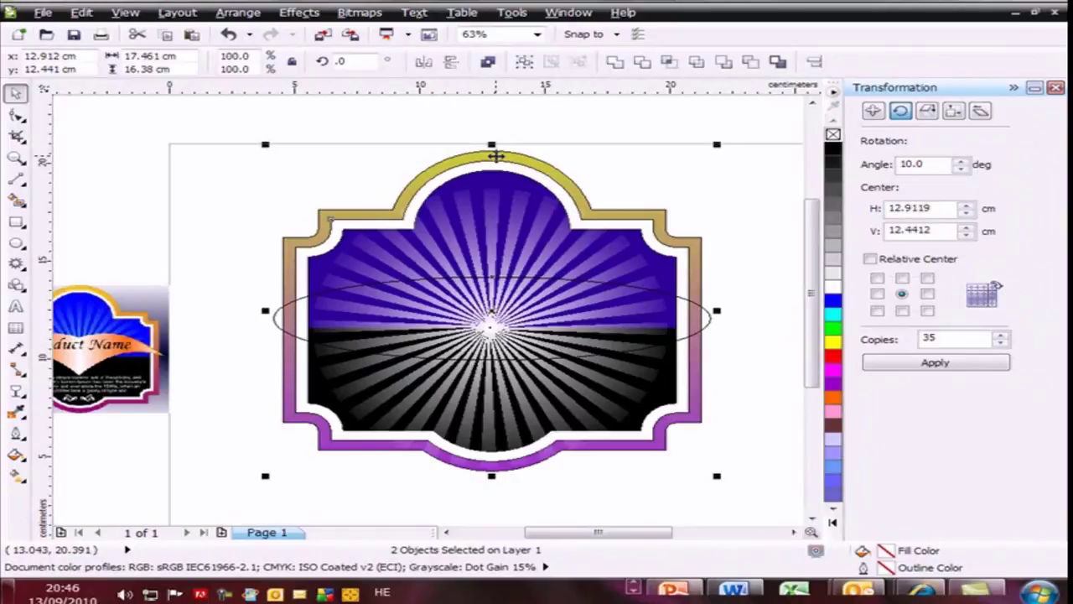
- Fill the ellipse across the middle of the label with white
left_click(232, 216)
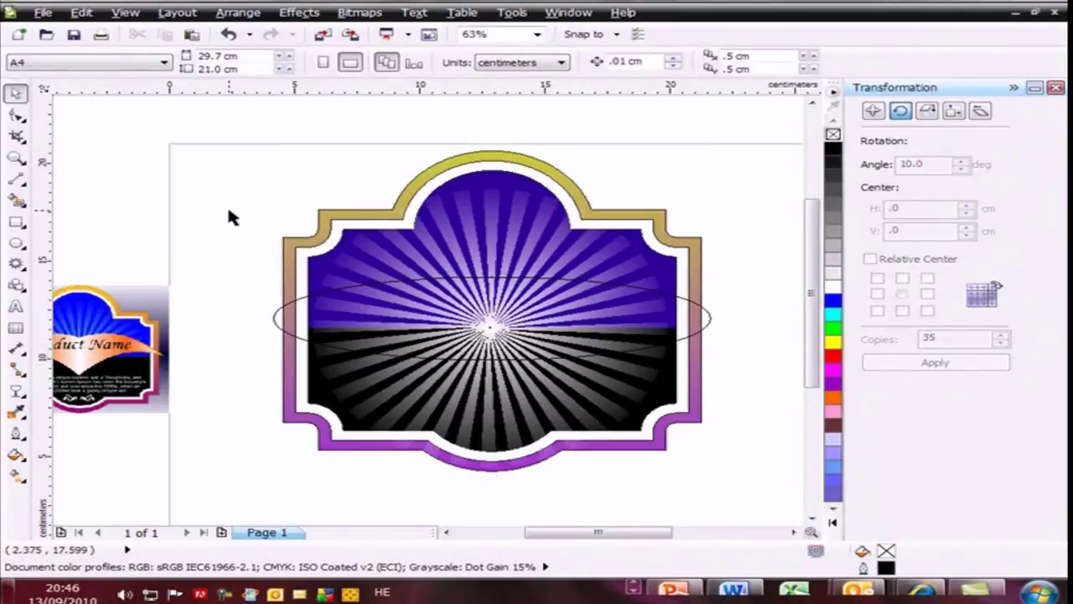
left_click(274, 319)
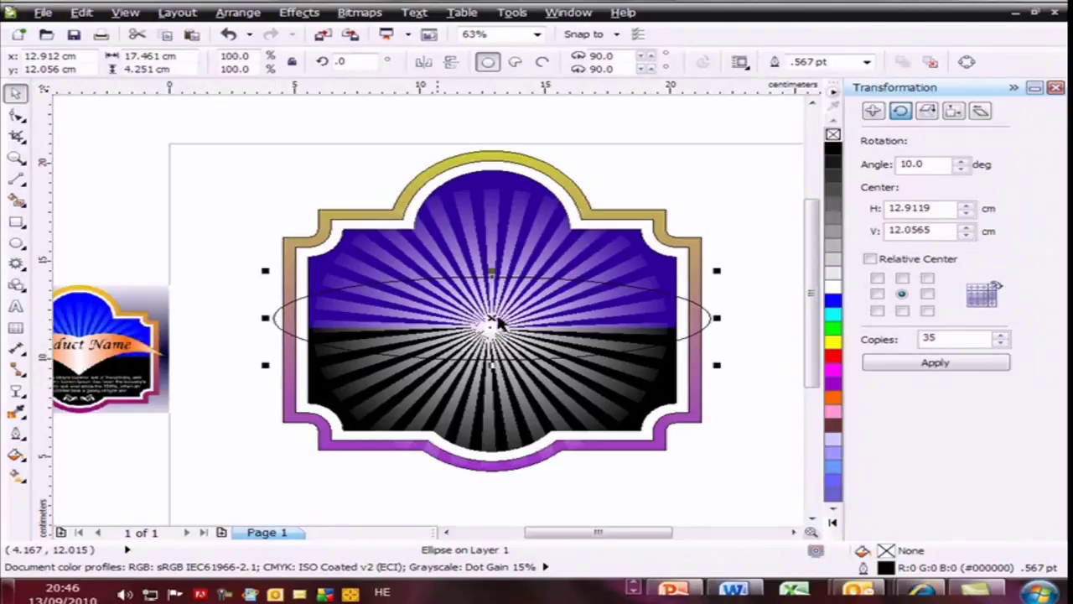
left_click(832, 287)
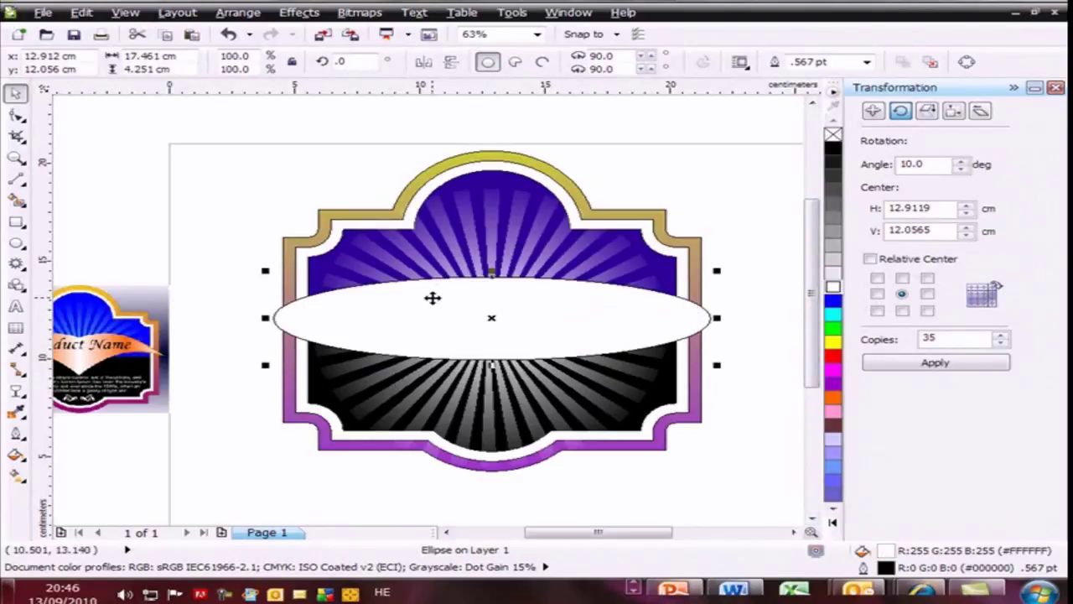
- Test Push and Pull distortions inside the ellipse, undo them, and distort it from its top centre at amplitude 20 into a pointed banner
left_click(18, 394)
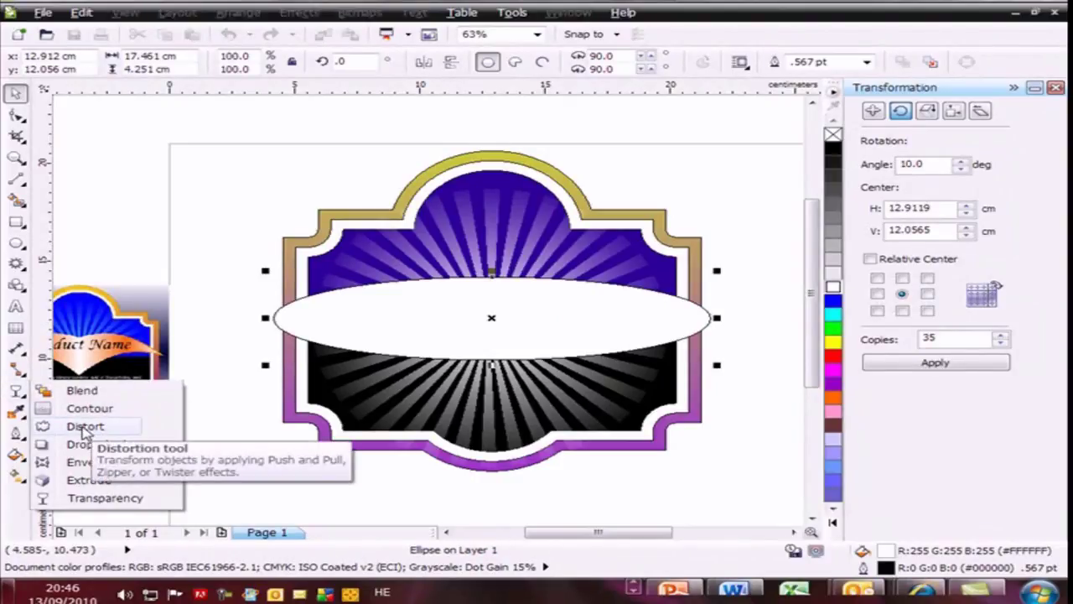
left_click(85, 426)
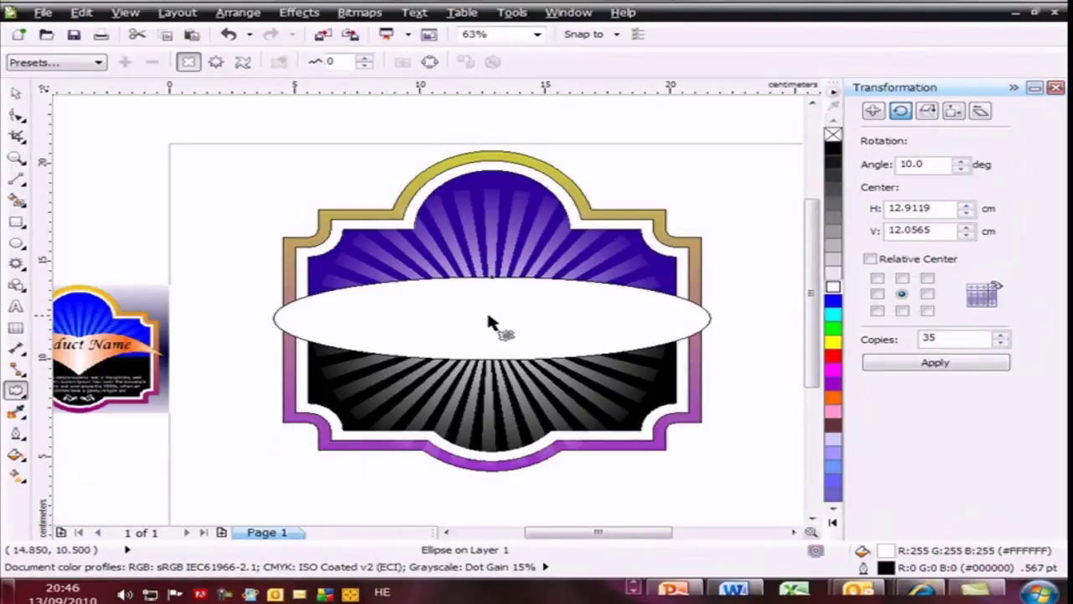
left_click(189, 64)
left_click_drag(489, 294, 495, 319)
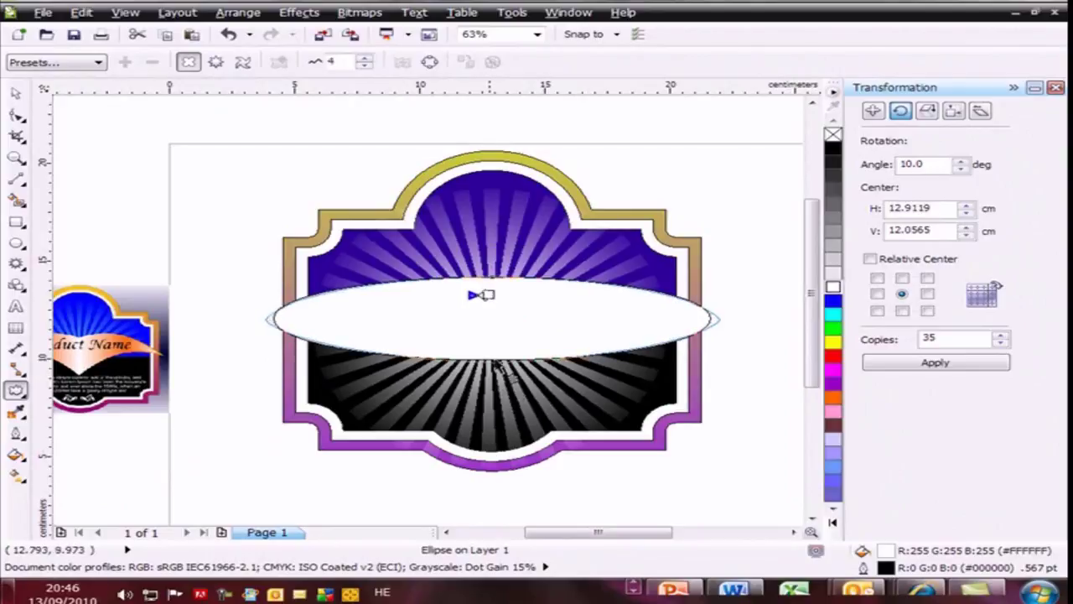
left_click_drag(474, 329, 455, 347)
key("ctrl+z")
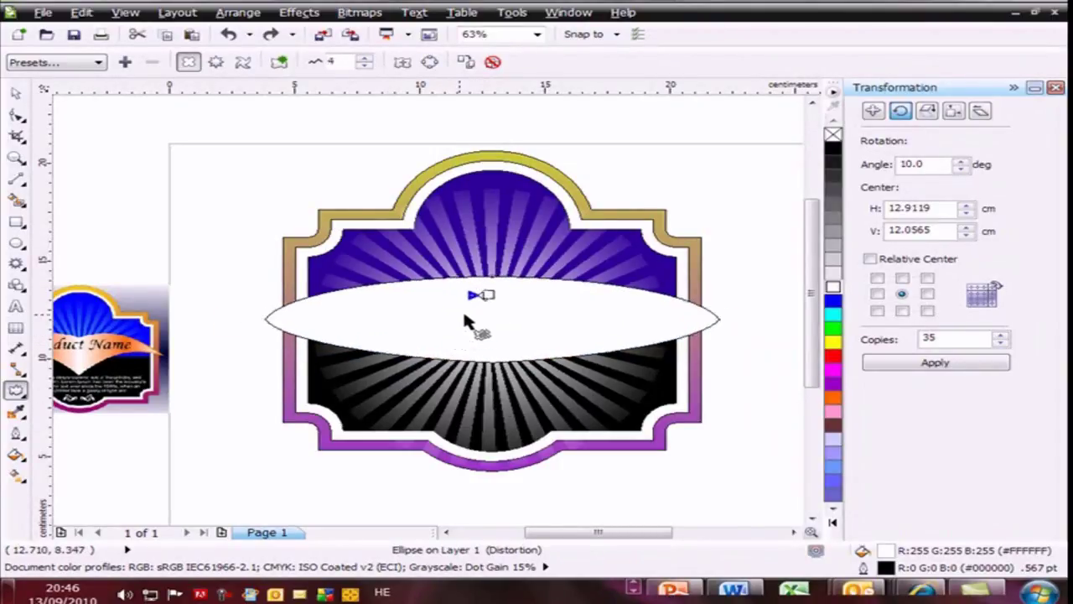
key("ctrl+z")
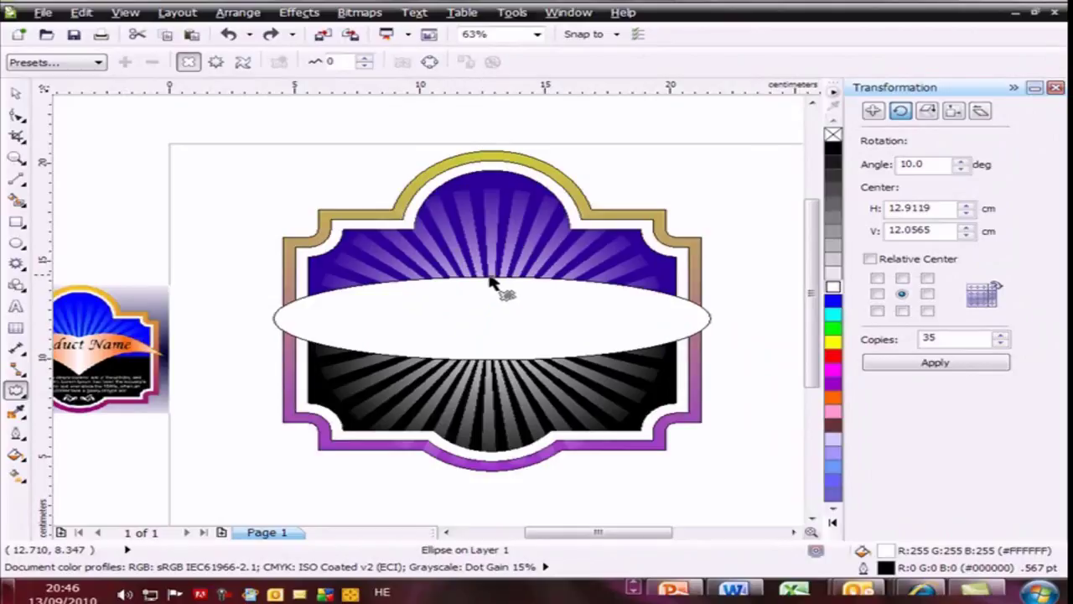
left_click_drag(493, 279, 514, 282)
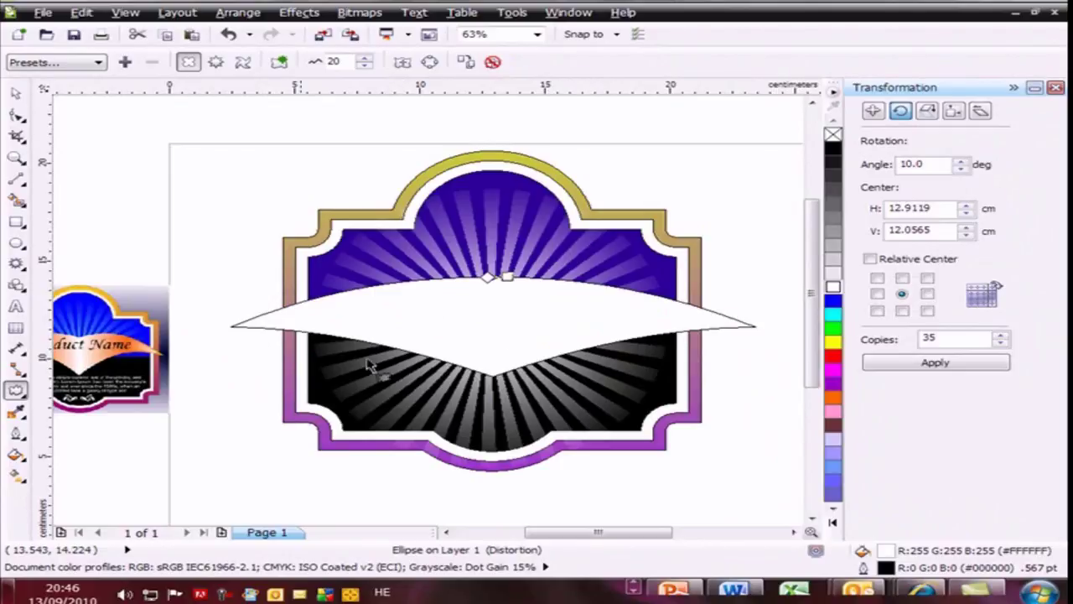
- Apply the Cylinder - 02 preset as a linear fountain fill to the banner and remove its outline
left_click(15, 453)
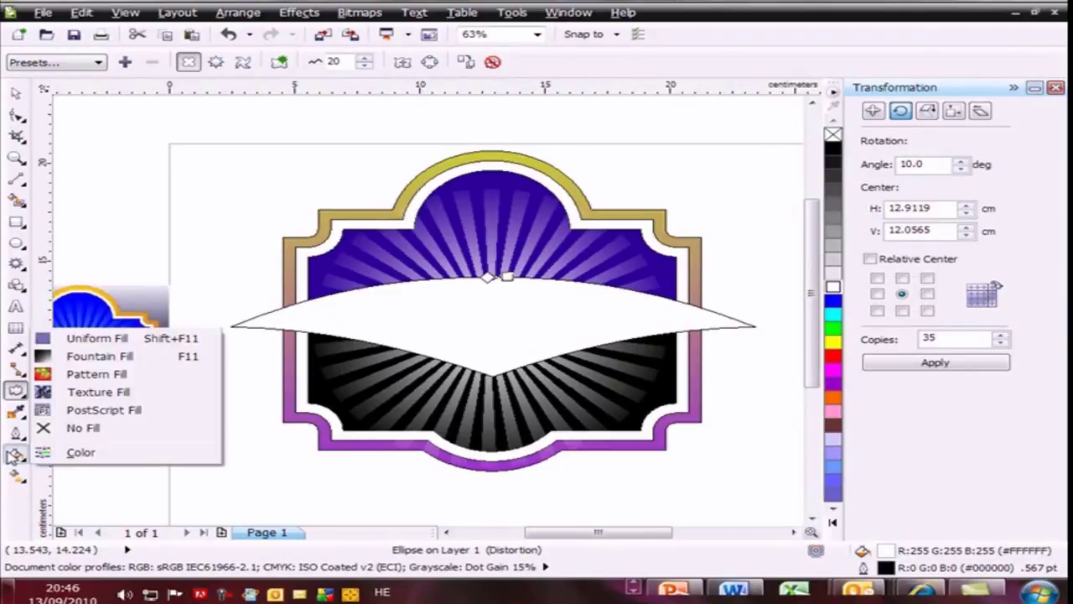
left_click(73, 357)
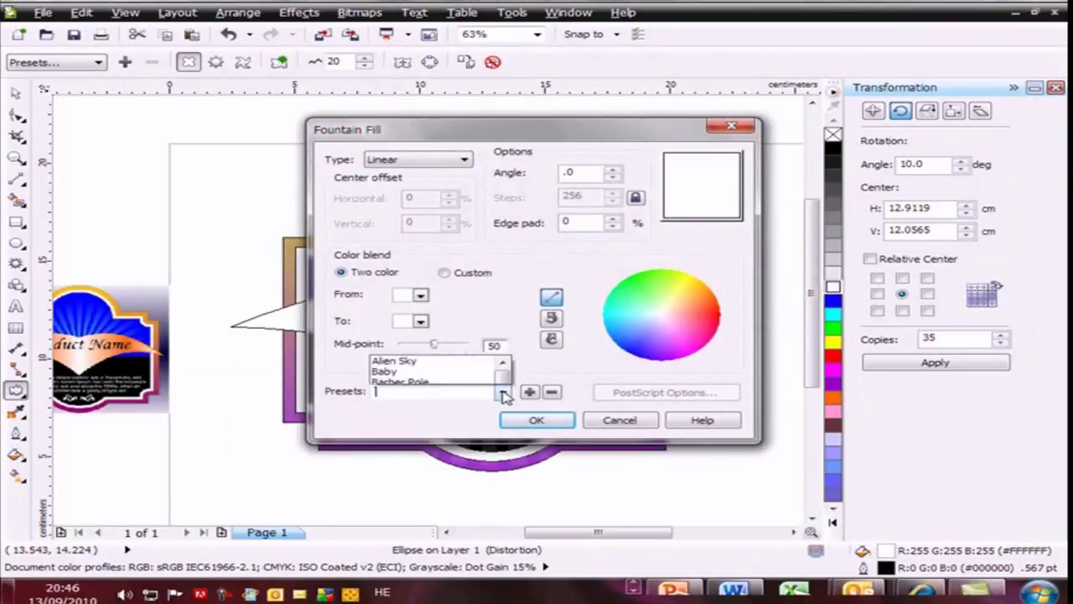
left_click(504, 392)
left_click(431, 345)
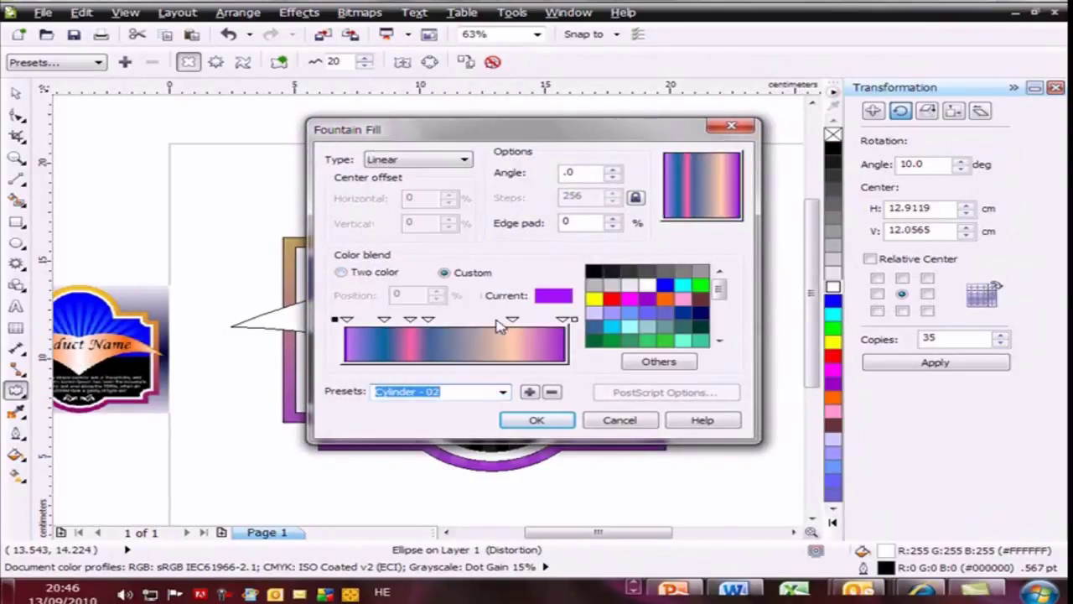
left_click(555, 421)
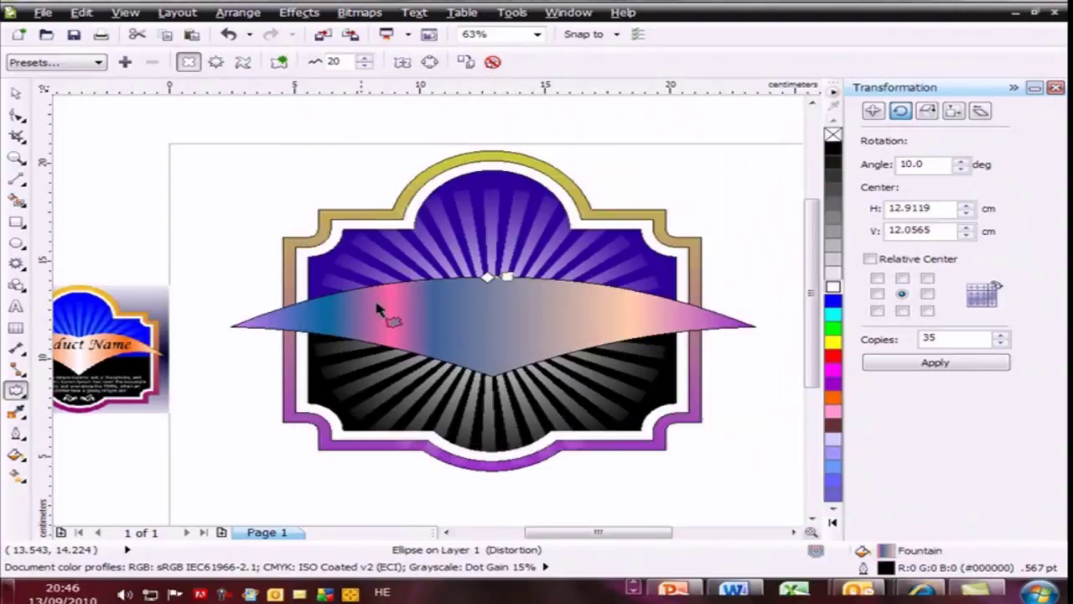
right_click(833, 134)
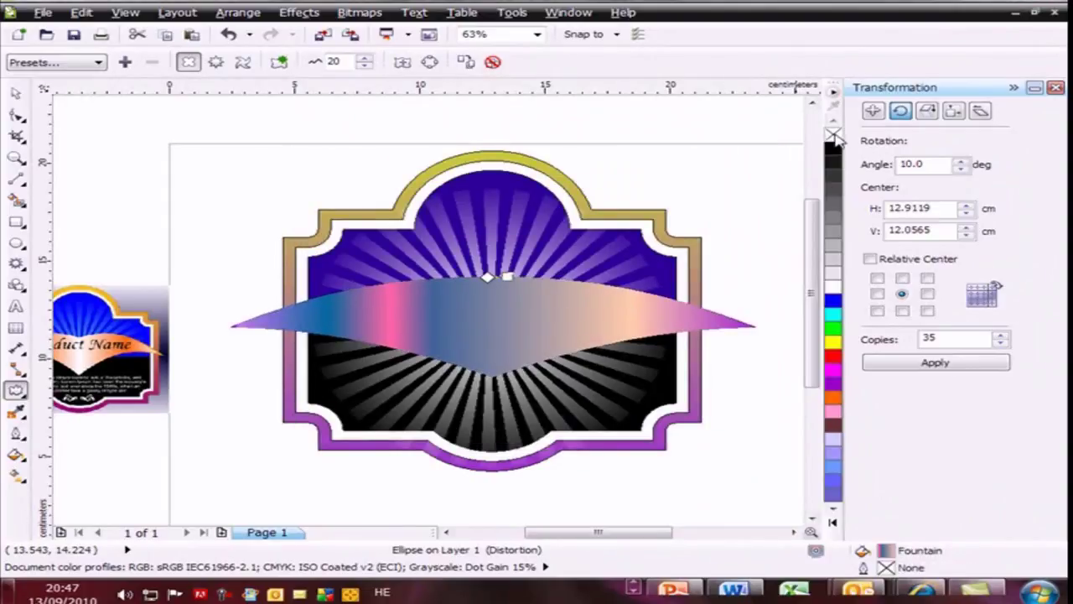
- Delete the sample label image beside the page and the rays covering the label's black lower half
left_click(116, 318)
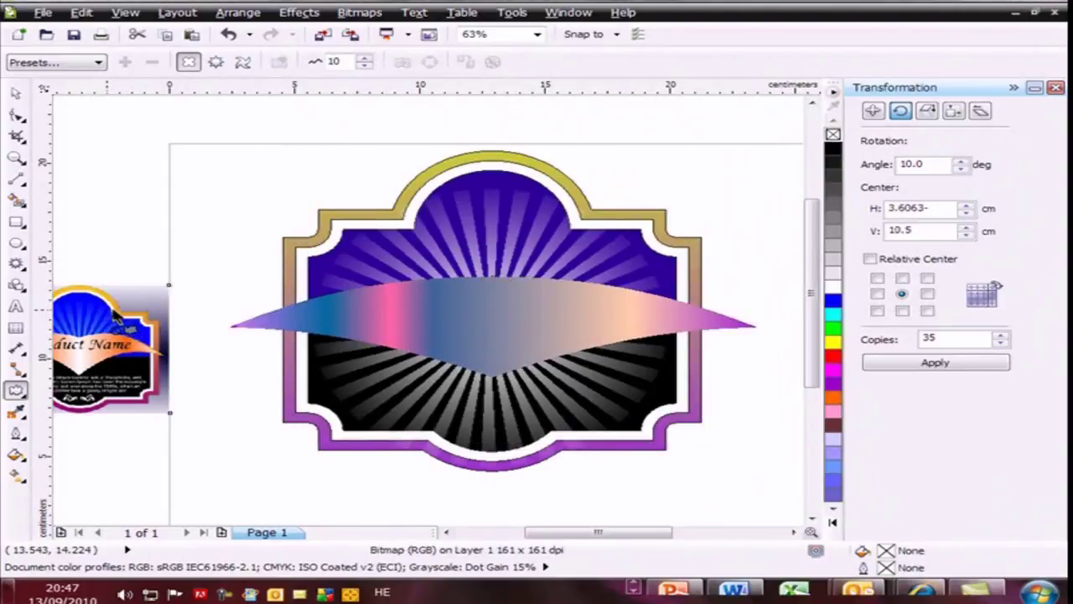
key("Delete")
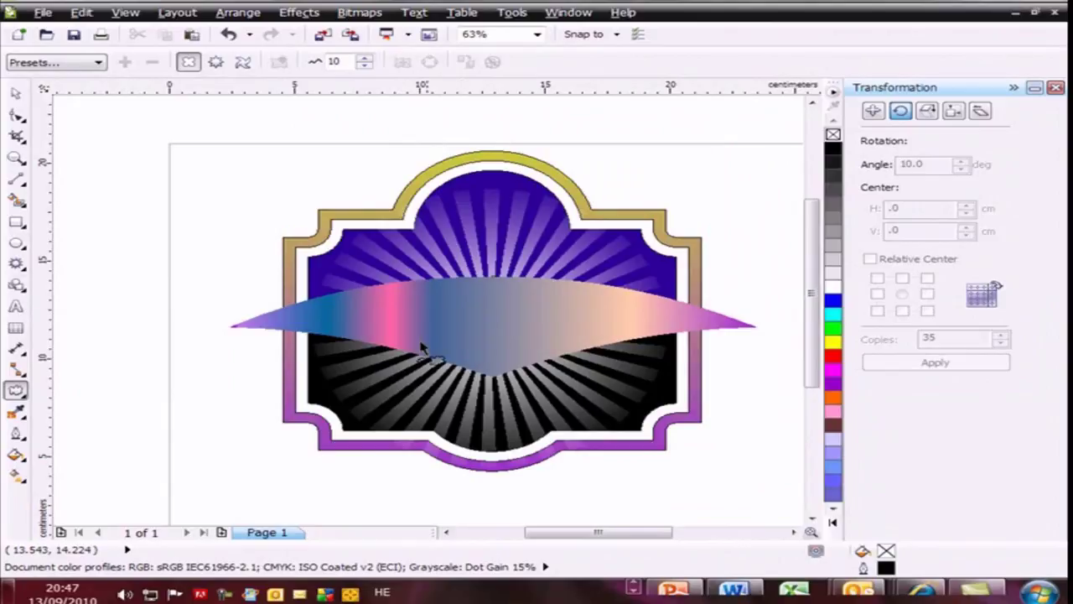
left_click(17, 96)
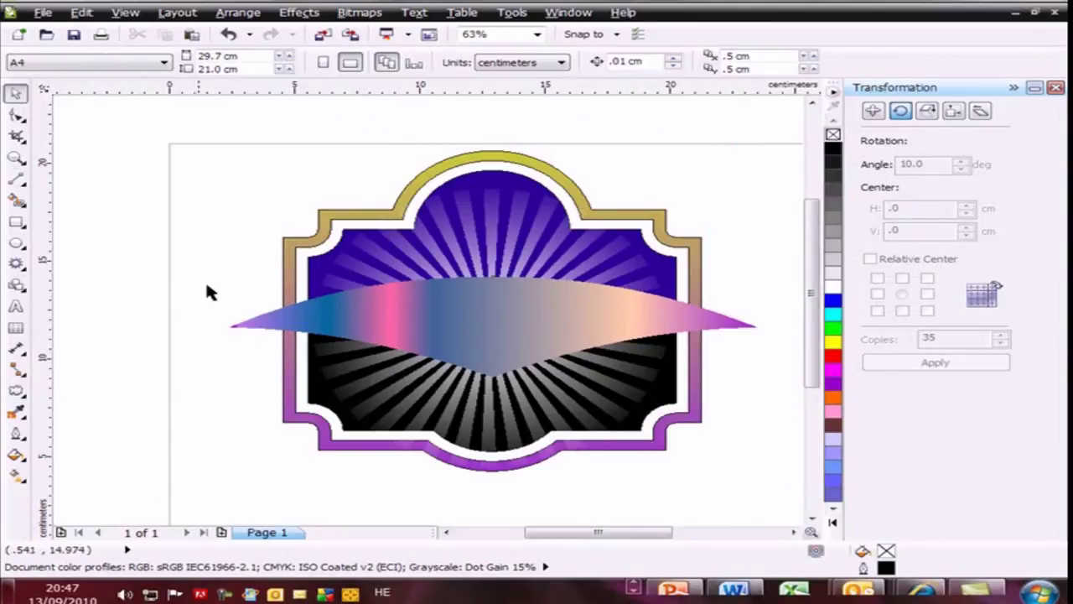
left_click_drag(232, 303, 515, 477)
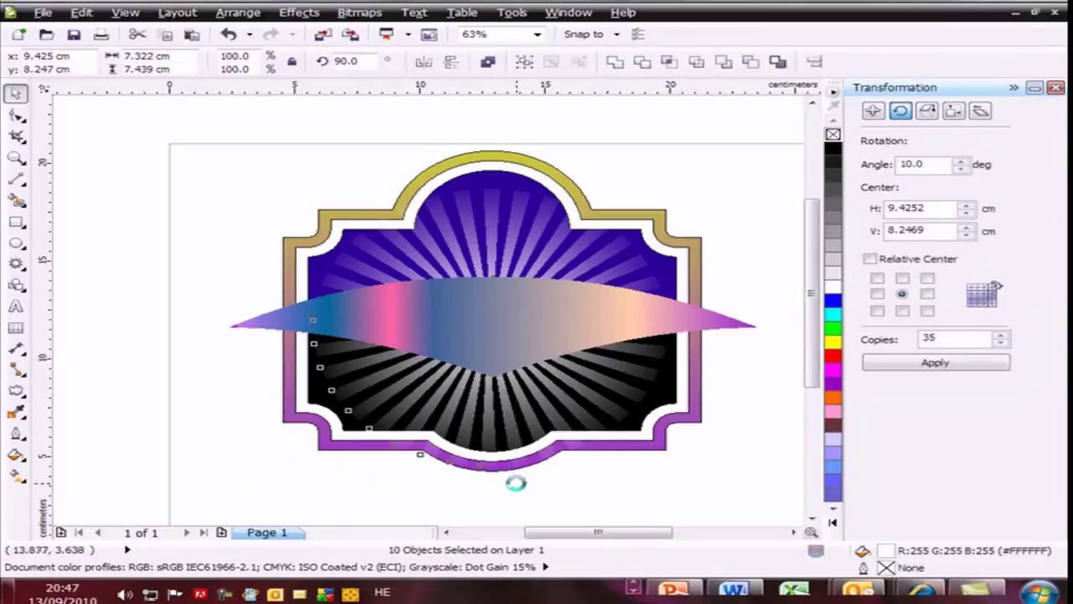
key("Delete")
left_click_drag(413, 501, 780, 312)
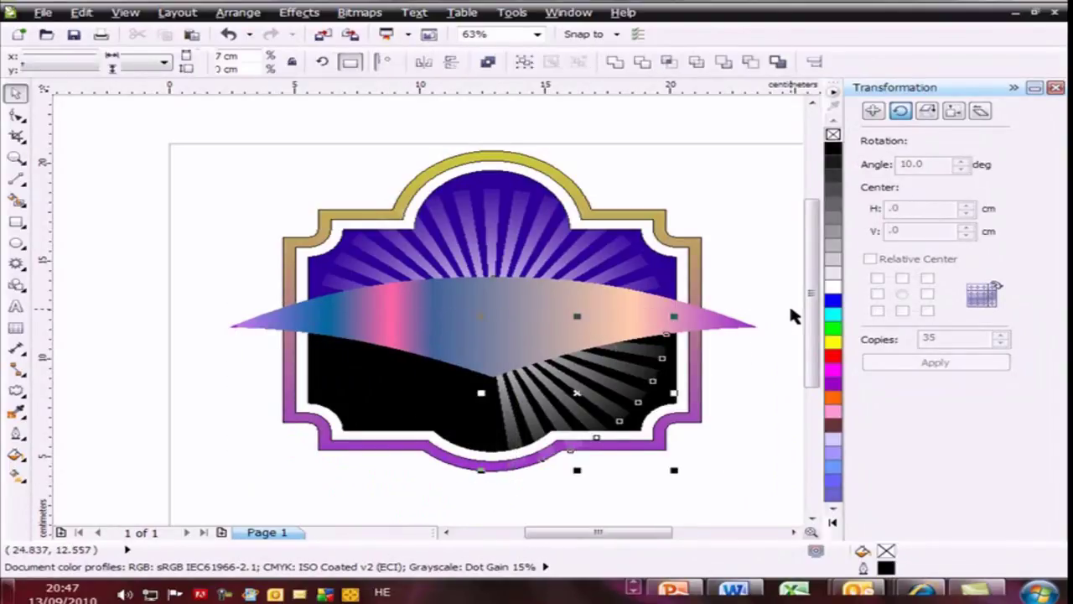
key("Delete")
key("Escape")
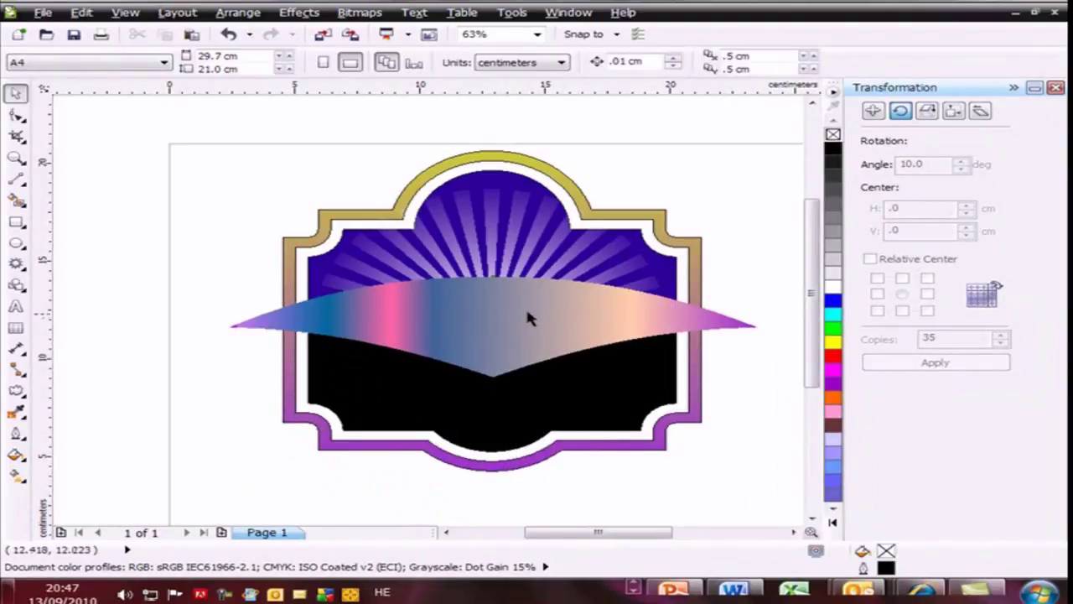
- Add the artistic text "סקסס מחשבים" on the banner, enlarge it to about 12.4 cm wide, and clear the selection
left_click(15, 306)
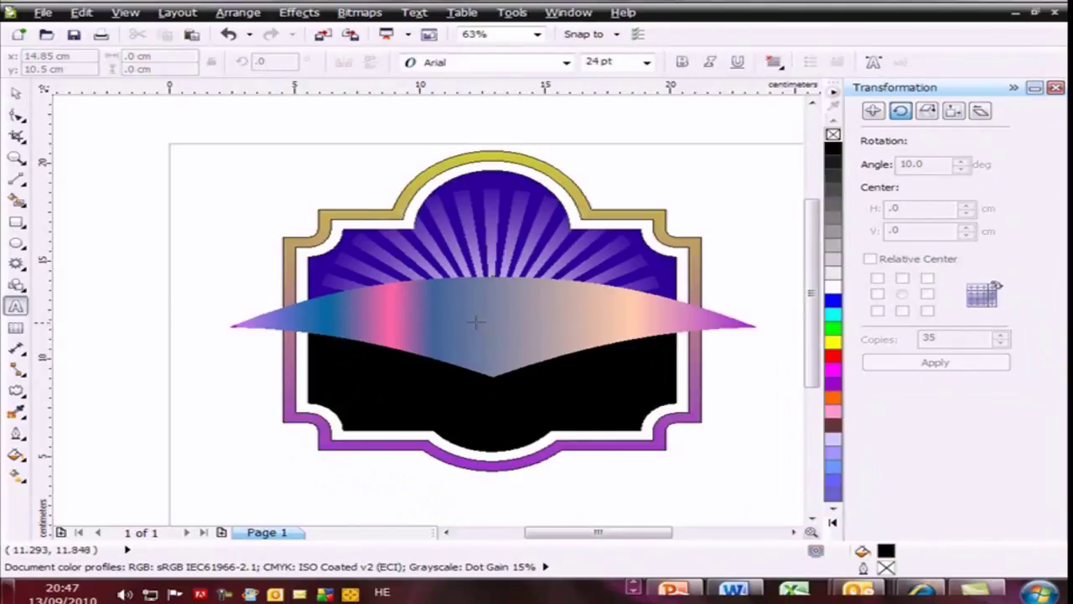
left_click(535, 352)
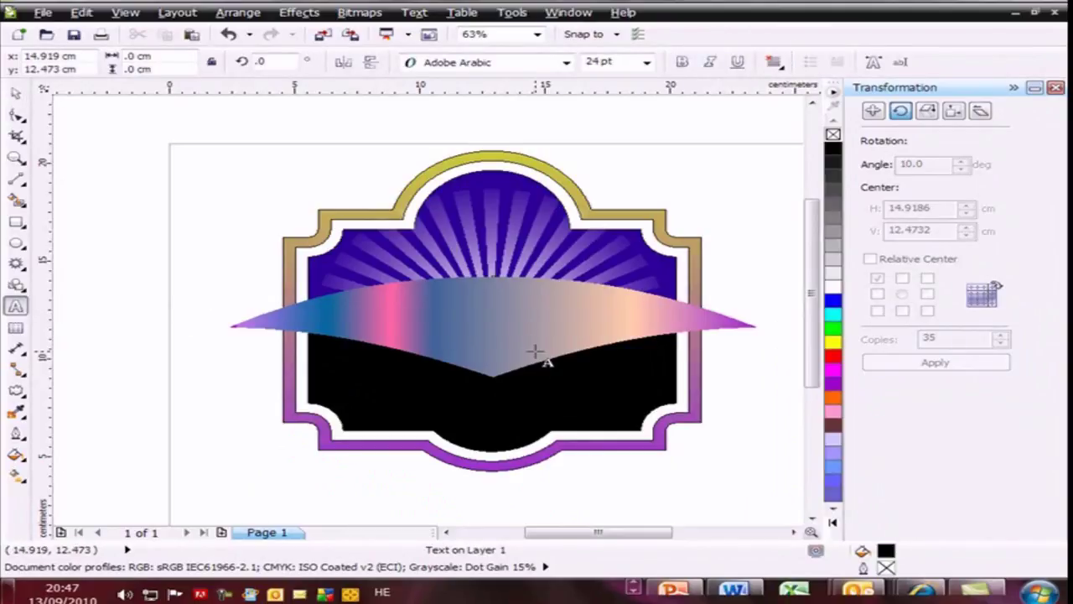
type("סקסס מחשבים")
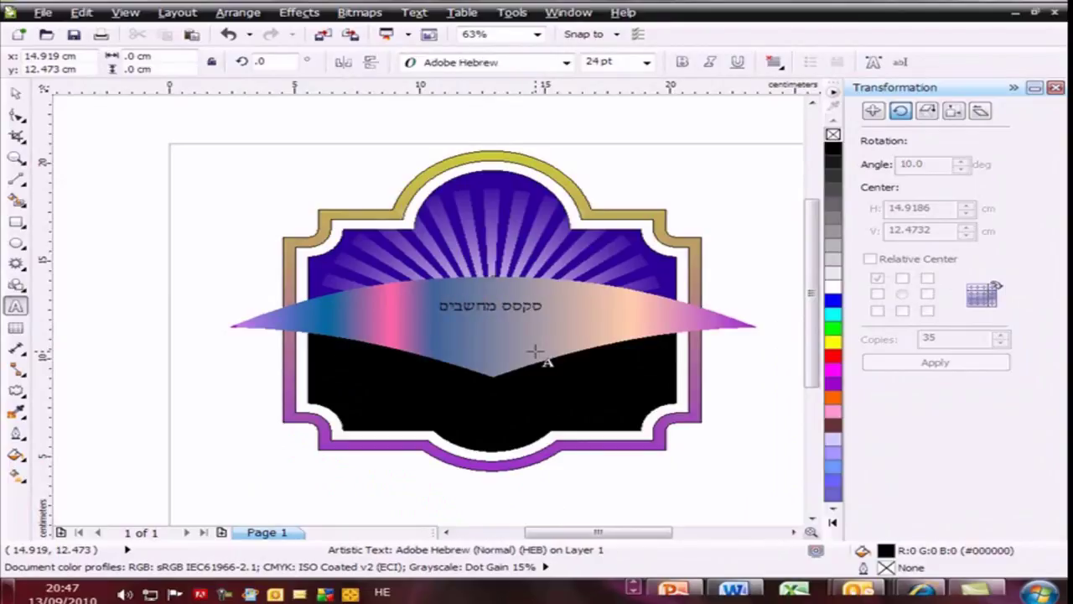
left_click(15, 92)
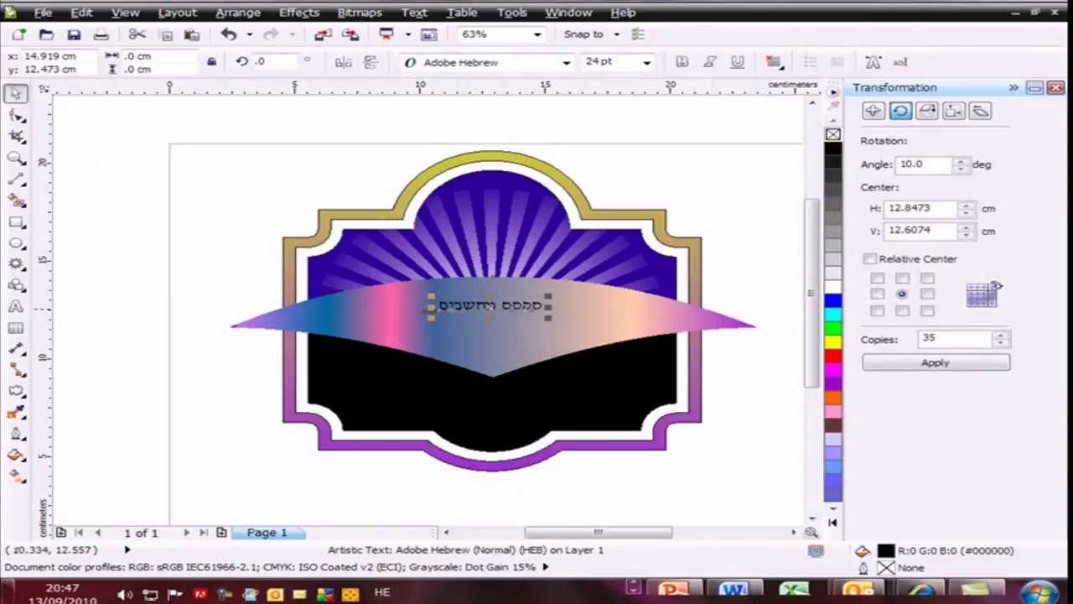
left_click_drag(429, 318, 321, 340)
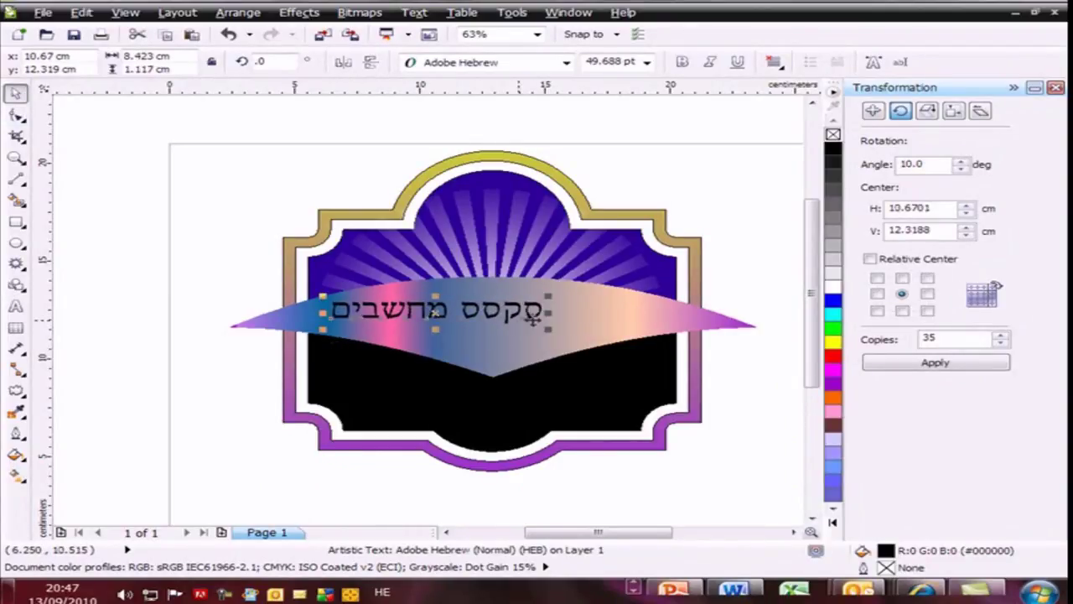
left_click_drag(548, 327, 648, 339)
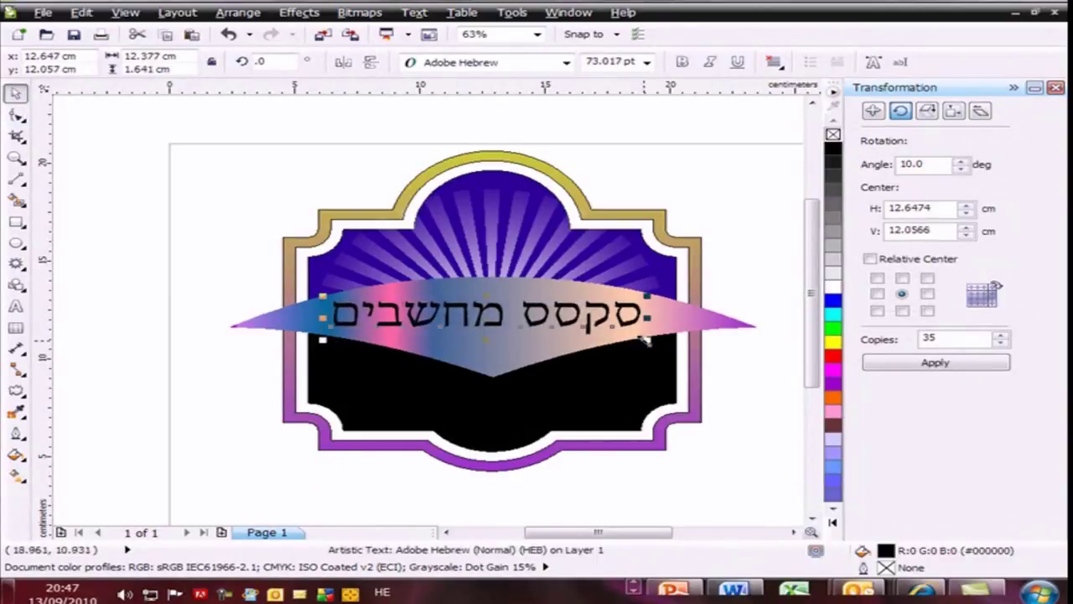
left_click(213, 362)
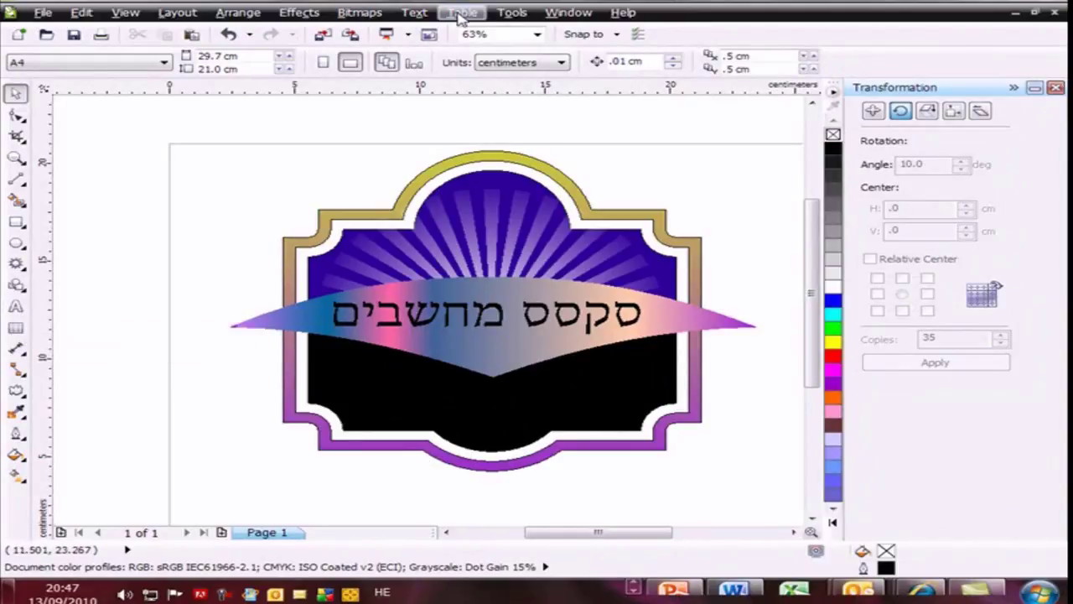
- Insert the Wingdings 2 scroll ornament with code 098 in the black lower half and fill it with white
left_click(412, 14)
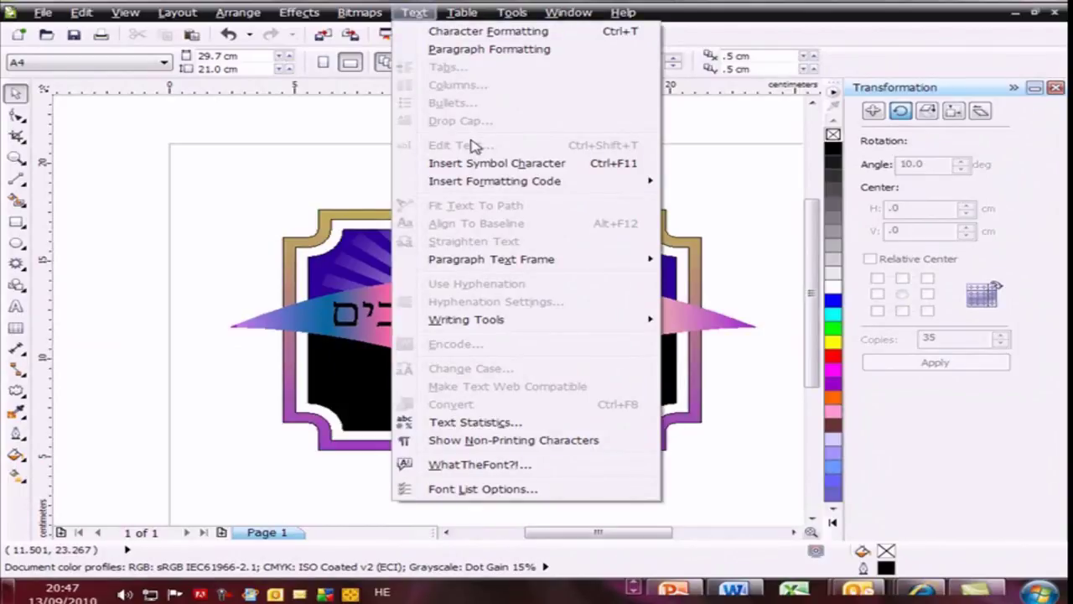
left_click(487, 166)
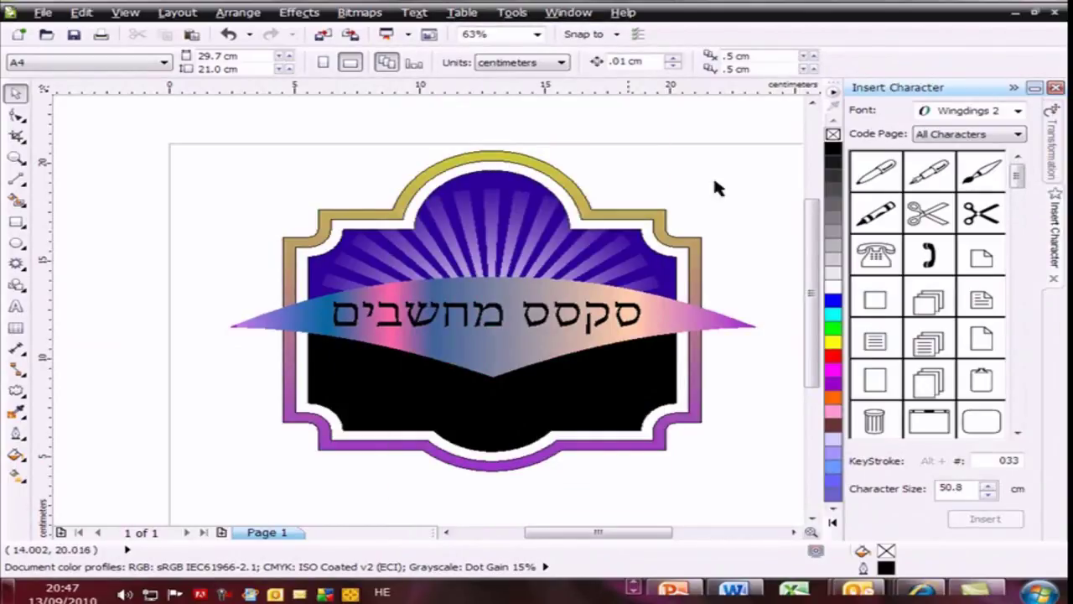
left_click_drag(1023, 188, 1033, 244)
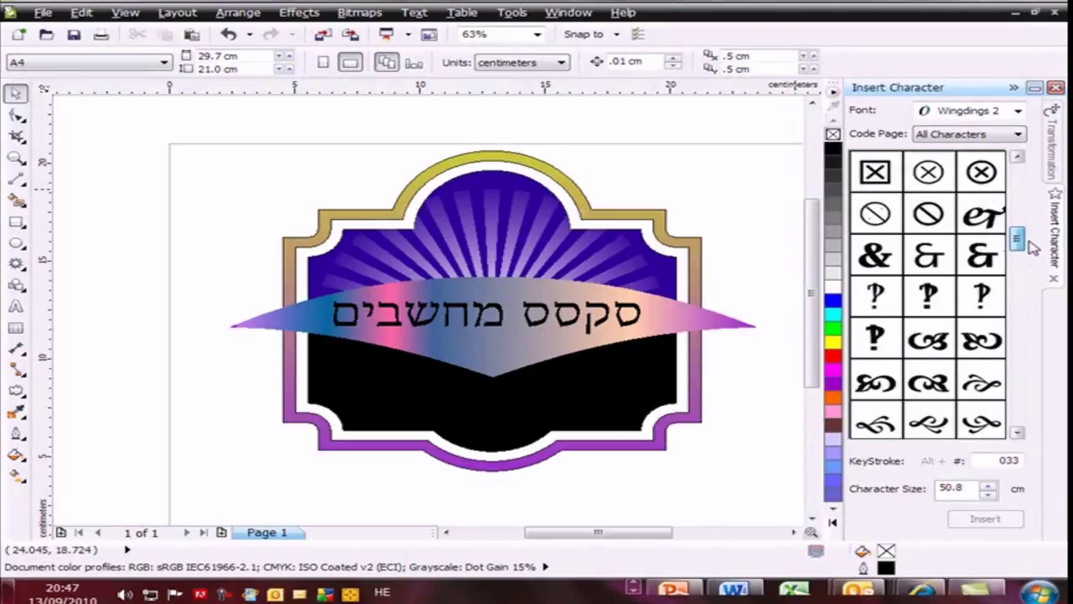
left_click(981, 344)
left_click_drag(981, 343, 501, 421)
left_click(832, 287)
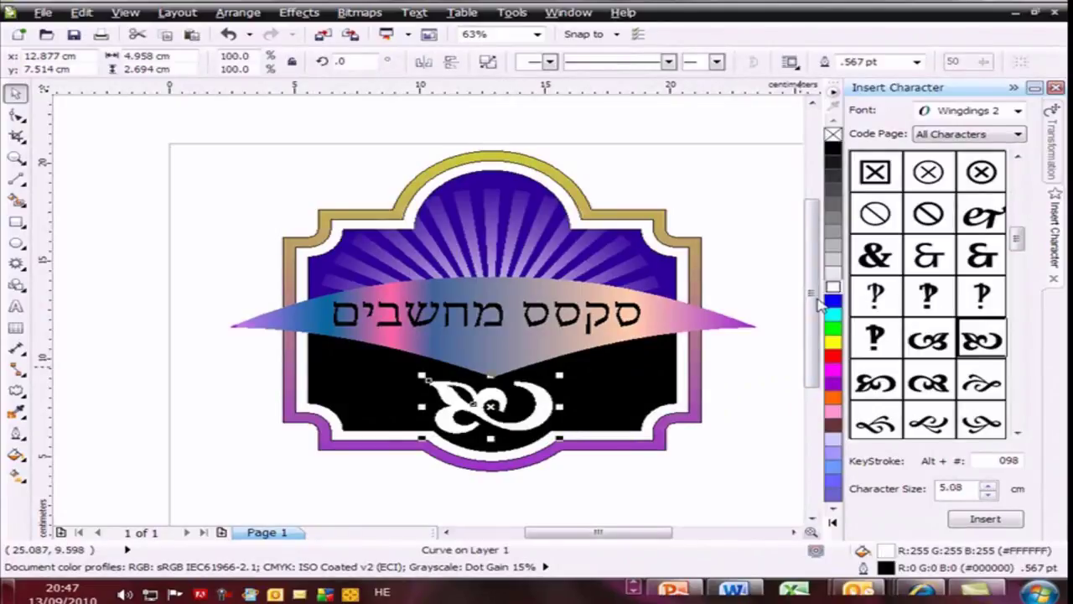
- Shrink the ornament to about 2.9 cm wide and place a horizontally mirrored duplicate beside its left edge to form a symmetrical pair
left_click_drag(559, 376, 560, 411)
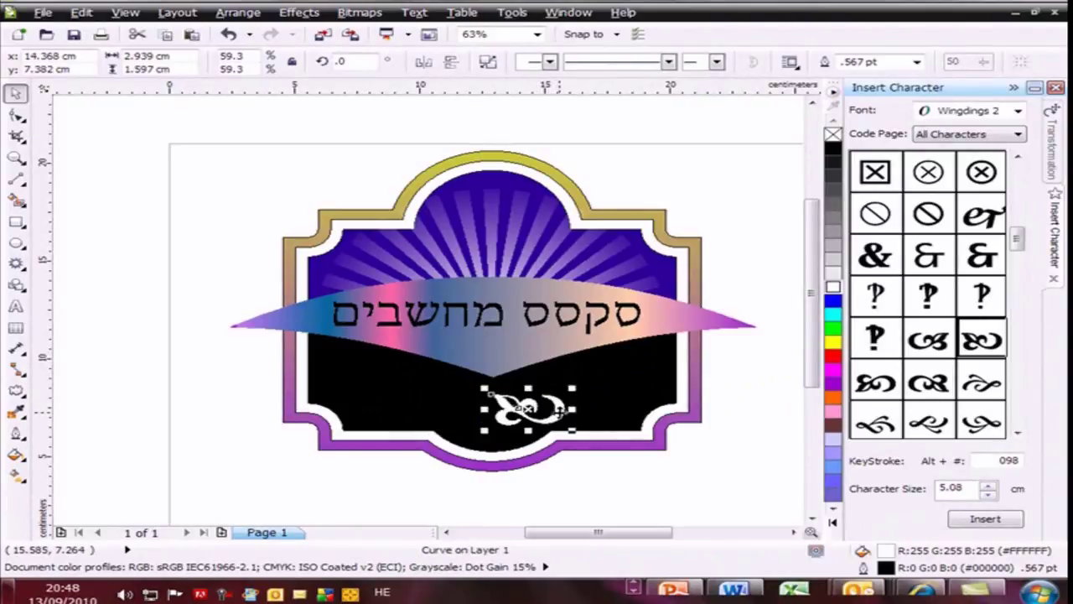
key("Up")
key("Right")
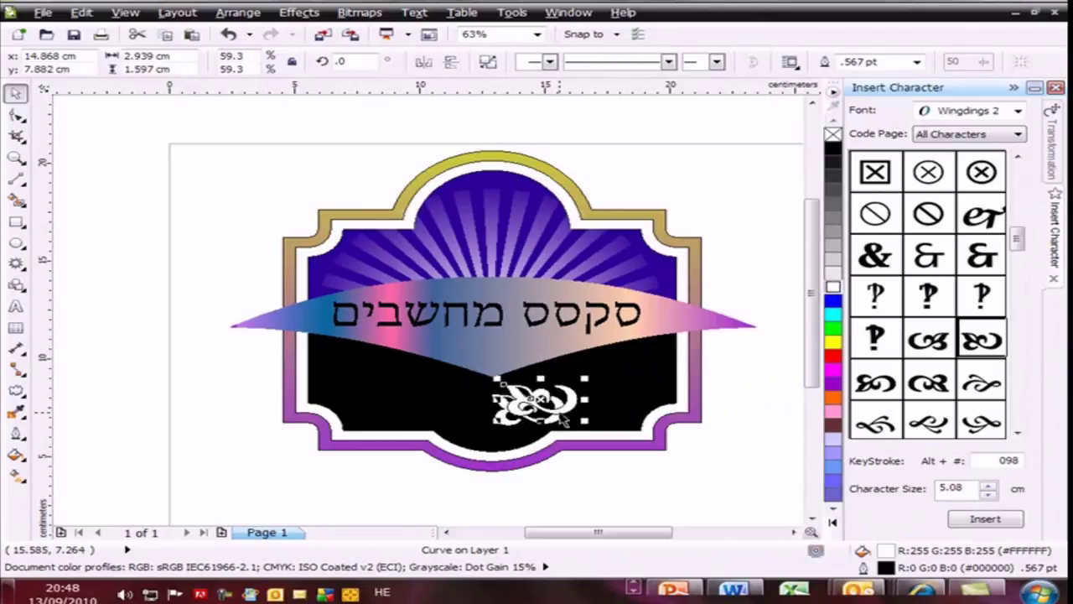
left_click(428, 67)
left_click_drag(564, 409, 478, 419)
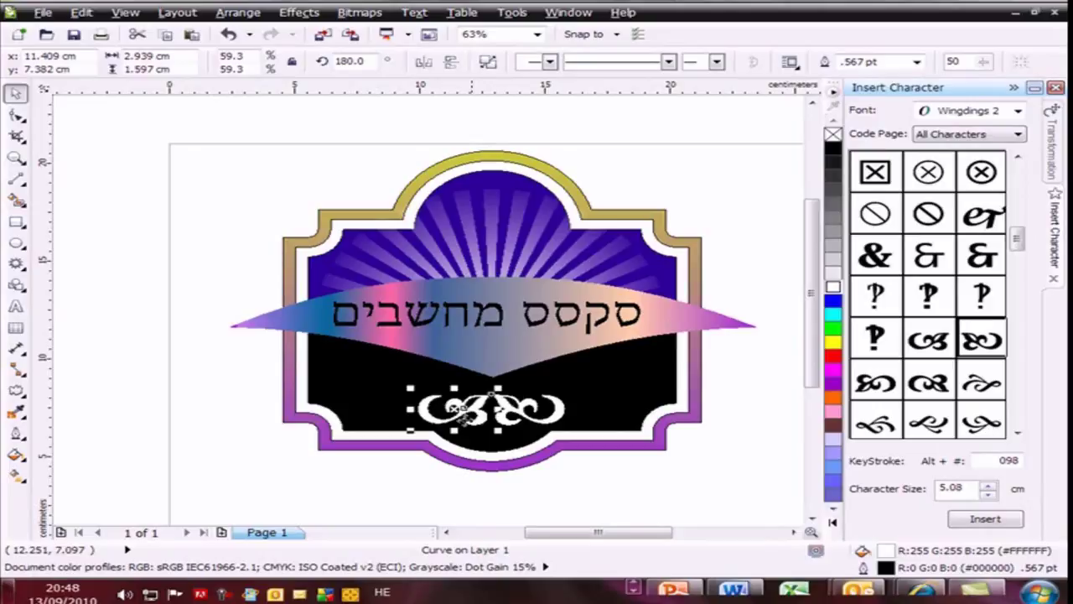
left_click(198, 374)
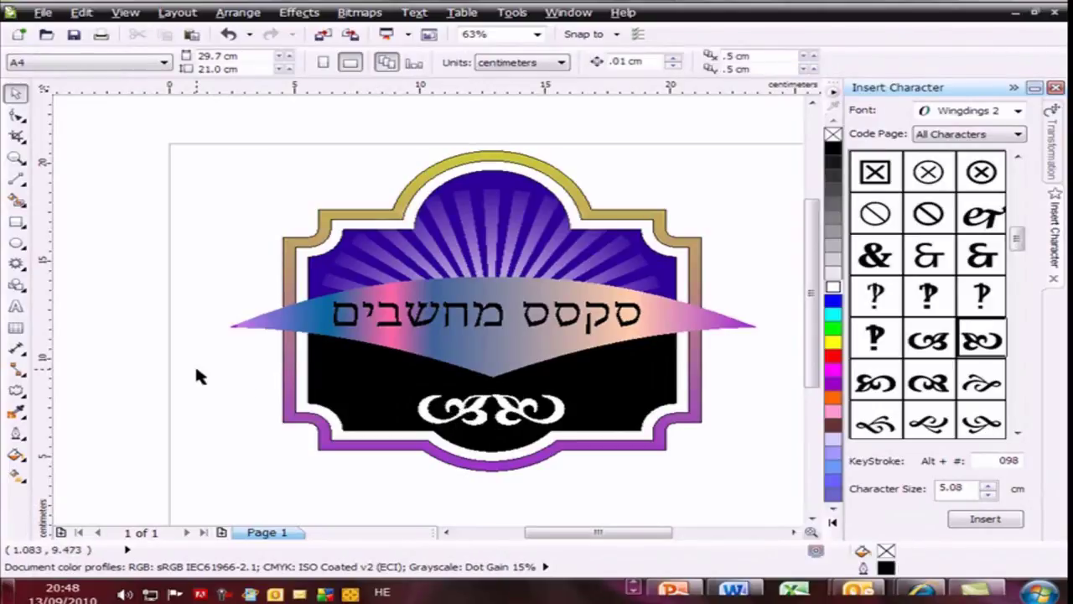